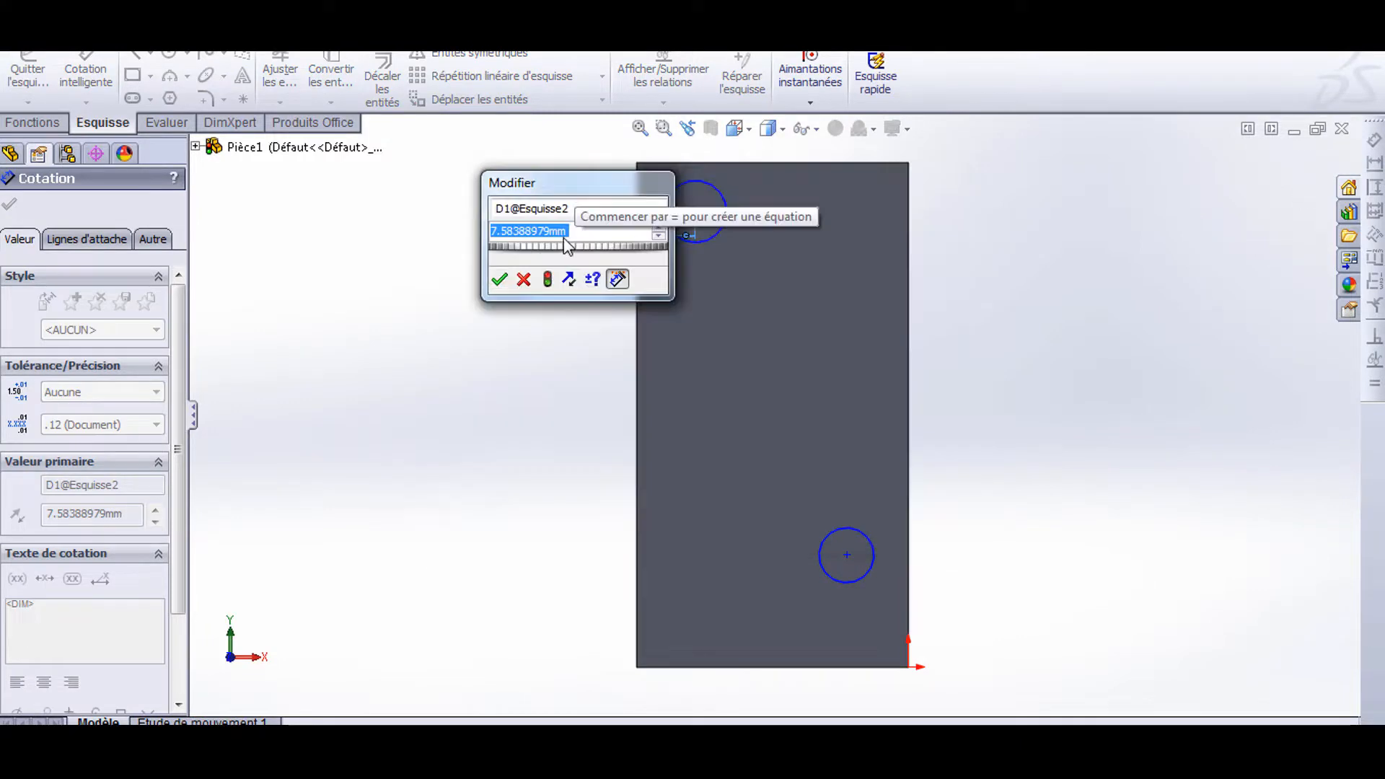
Dimension the upper circle's centre 8 mm from the plate's nearest vertical edge and 20 mm horizontally from the lower circle's centre
{"action": "type", "text": "8"}
{"action": "key", "text": "Return"}
{"action": "left_click", "coordinate": [722, 232]}
{"action": "left_click", "coordinate": [824, 540]}
{"action": "left_click", "coordinate": [769, 560]}
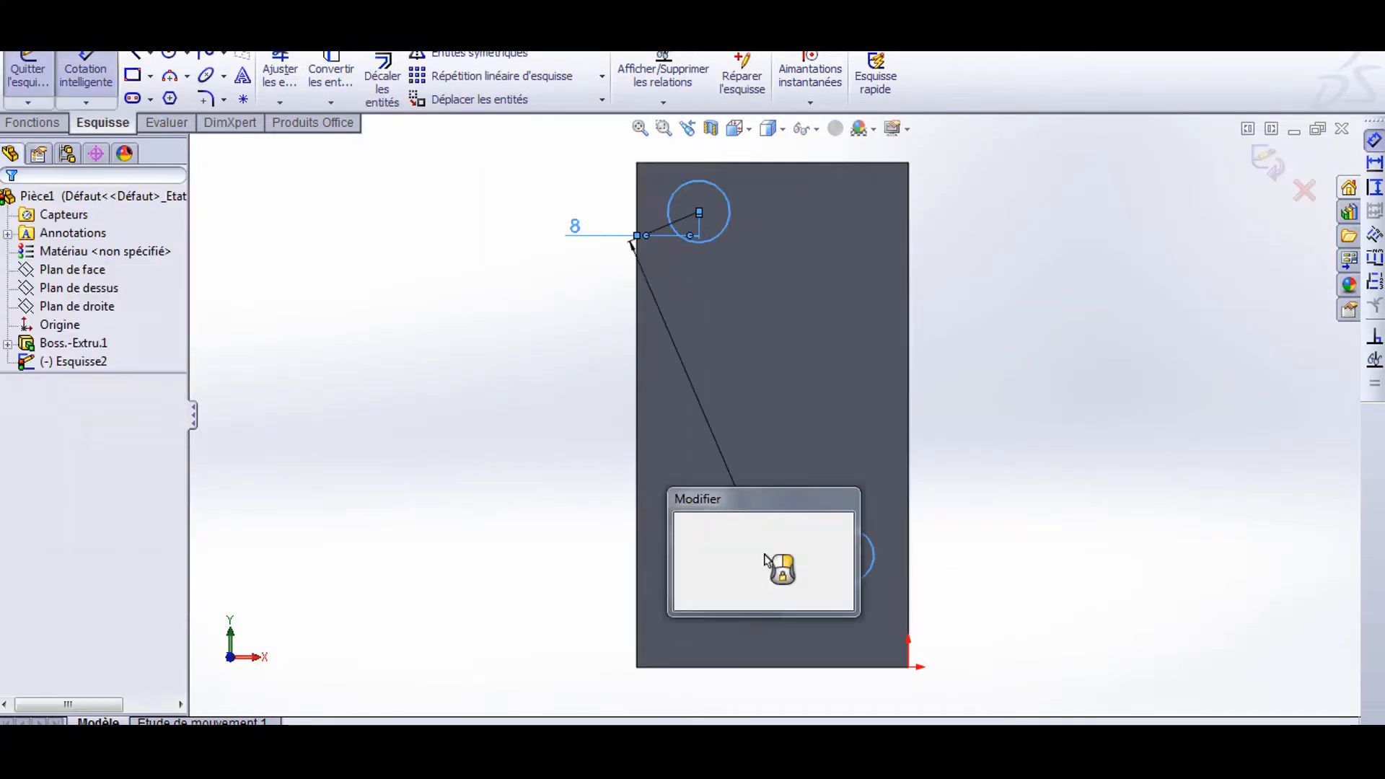
{"action": "left_click", "coordinate": [719, 600]}
Dimension the lower circle's centre 13 mm above the plate's bottom edge
{"action": "left_click", "coordinate": [712, 239]}
{"action": "left_click", "coordinate": [845, 554]}
{"action": "left_click", "coordinate": [866, 671]}
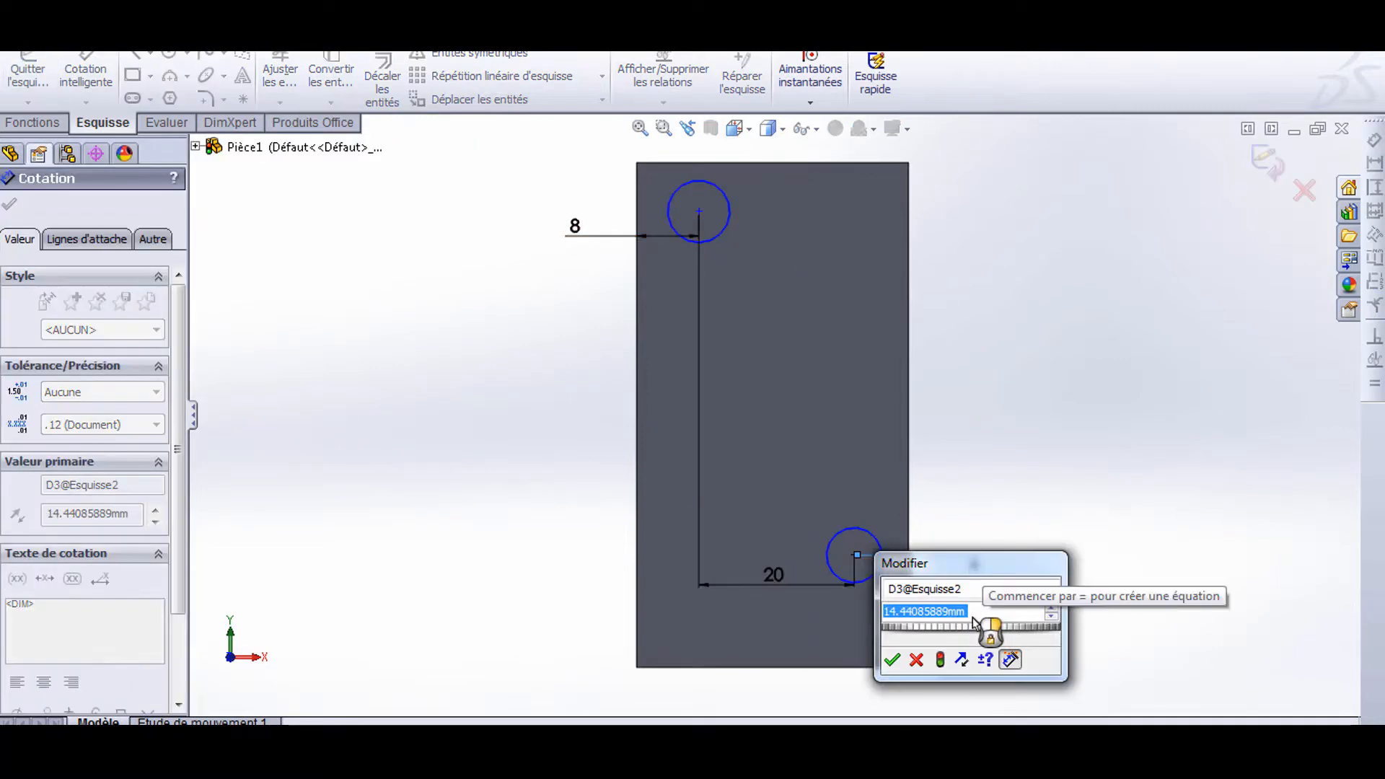
{"action": "type", "text": "13"}
{"action": "key", "text": "Return"}
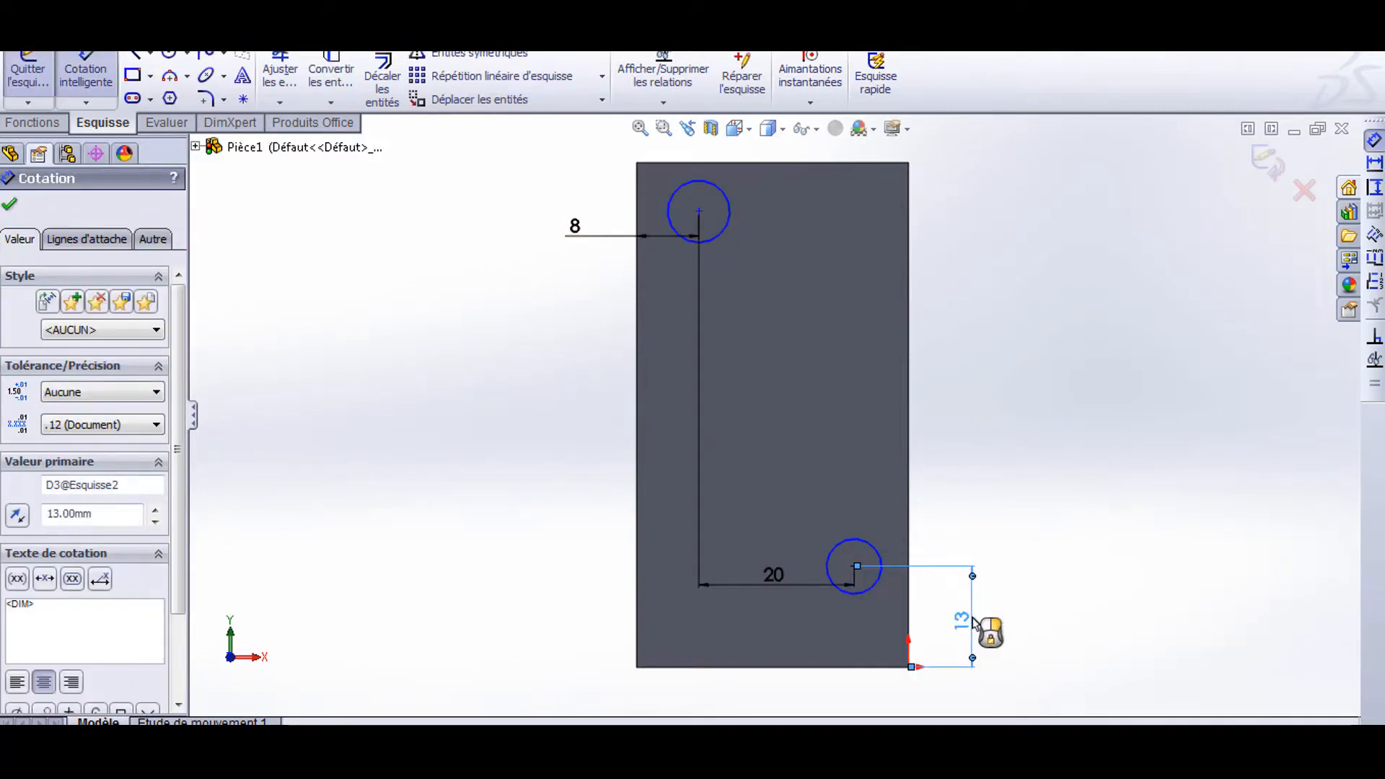
Try an 8 mm offset of the upper circle from the top edge, and use a 40 mm vertical dimension between both centres instead
{"action": "left_click", "coordinate": [698, 211]}
{"action": "left_click", "coordinate": [670, 164]}
{"action": "left_click", "coordinate": [537, 181]}
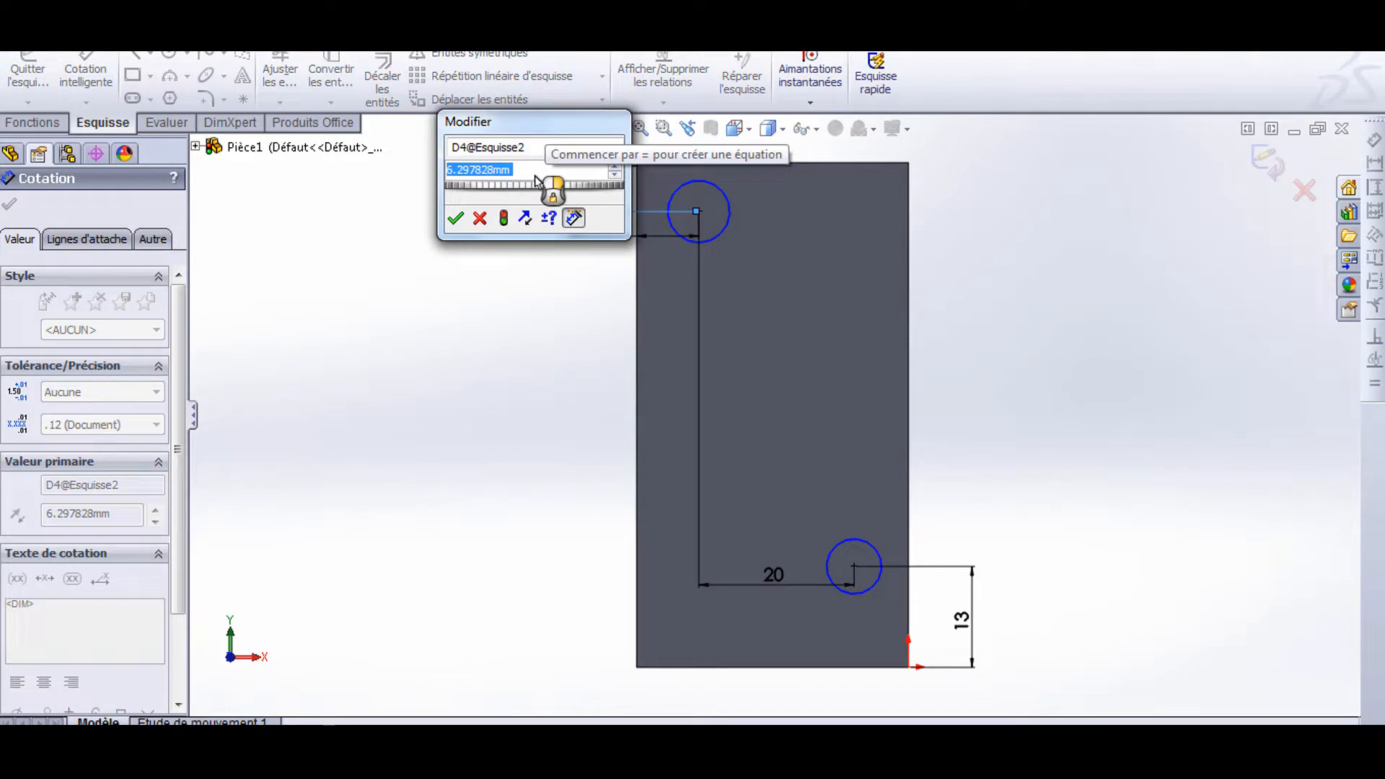
{"action": "left_click", "coordinate": [522, 215]}
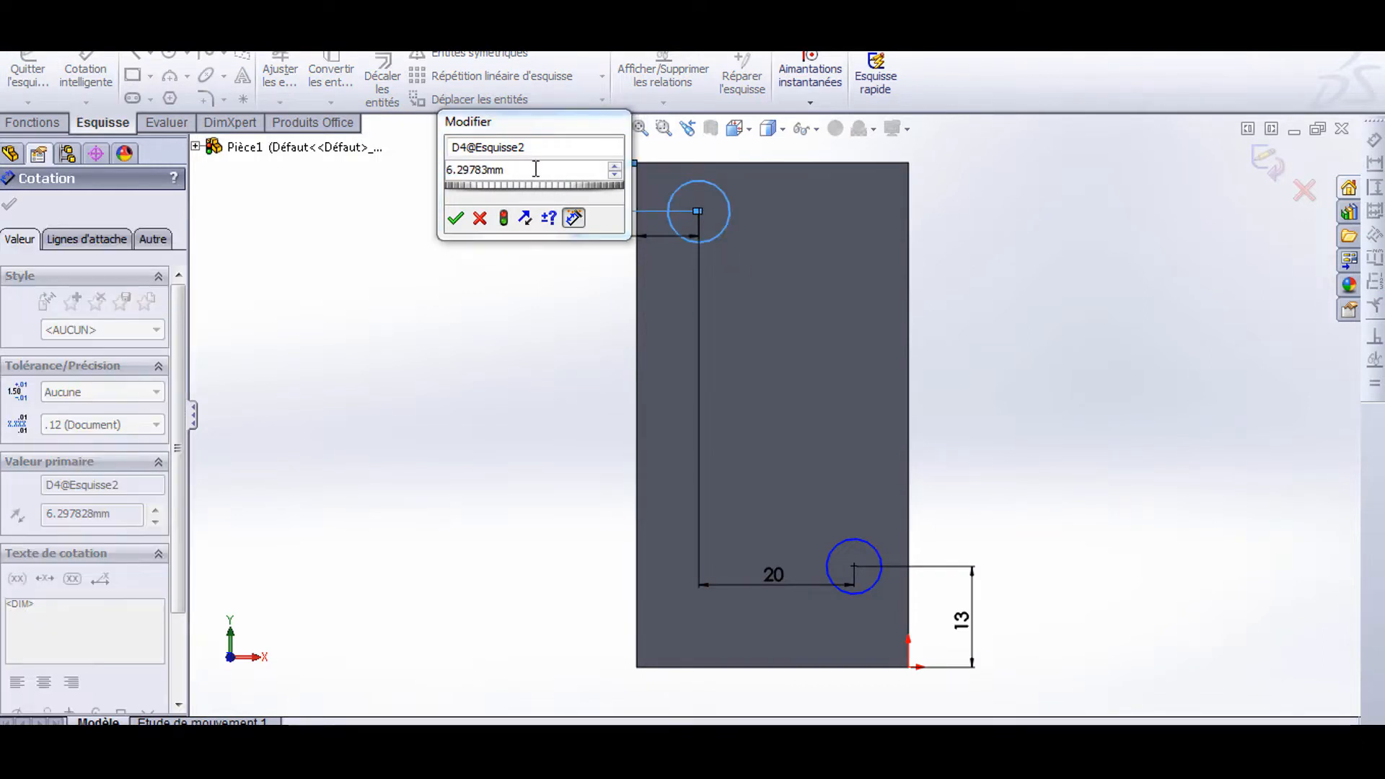
{"action": "double_click", "coordinate": [536, 169]}
{"action": "type", "text": "8"}
{"action": "key", "text": "Return"}
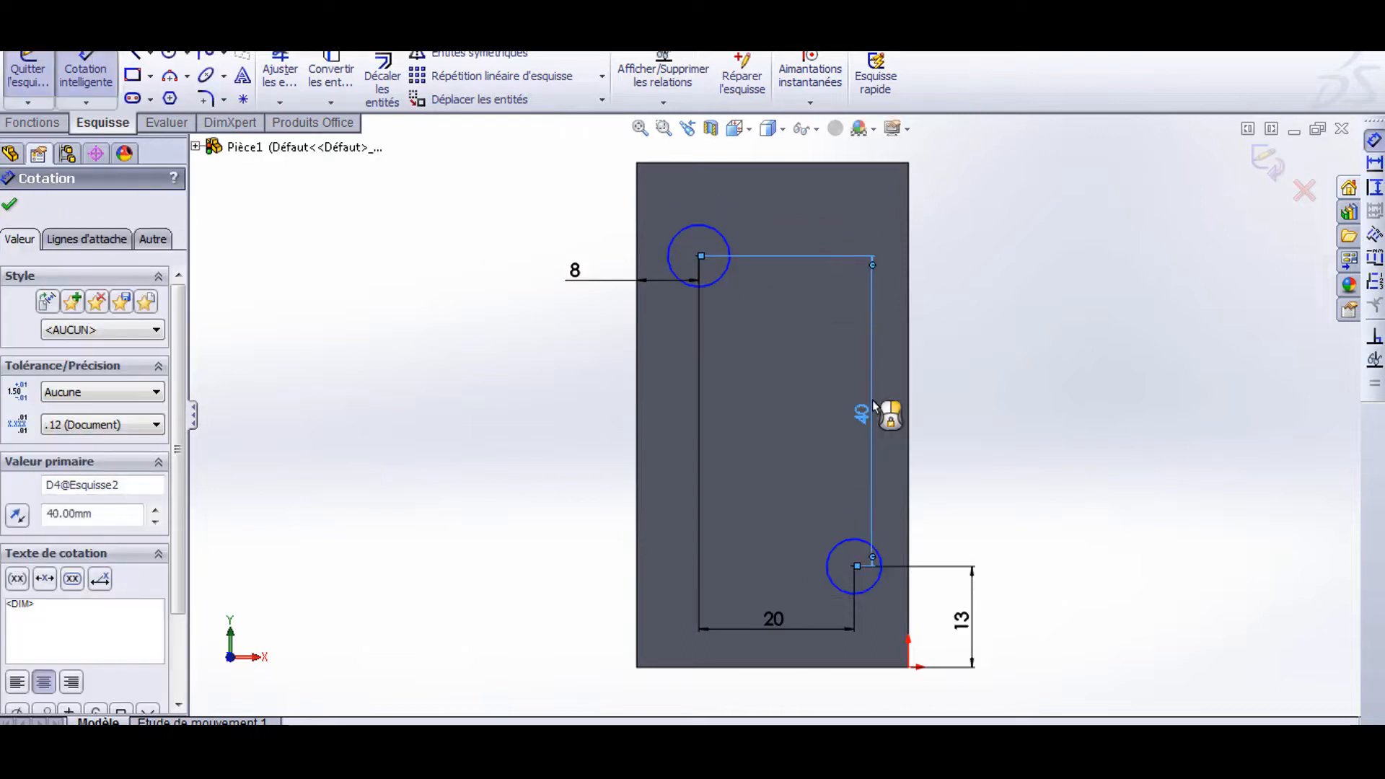
Set the lower circle's height above the plate's bottom edge to 17 mm
{"action": "double_click", "coordinate": [963, 619]}
{"action": "type", "text": "17"}
{"action": "key", "text": "Return"}
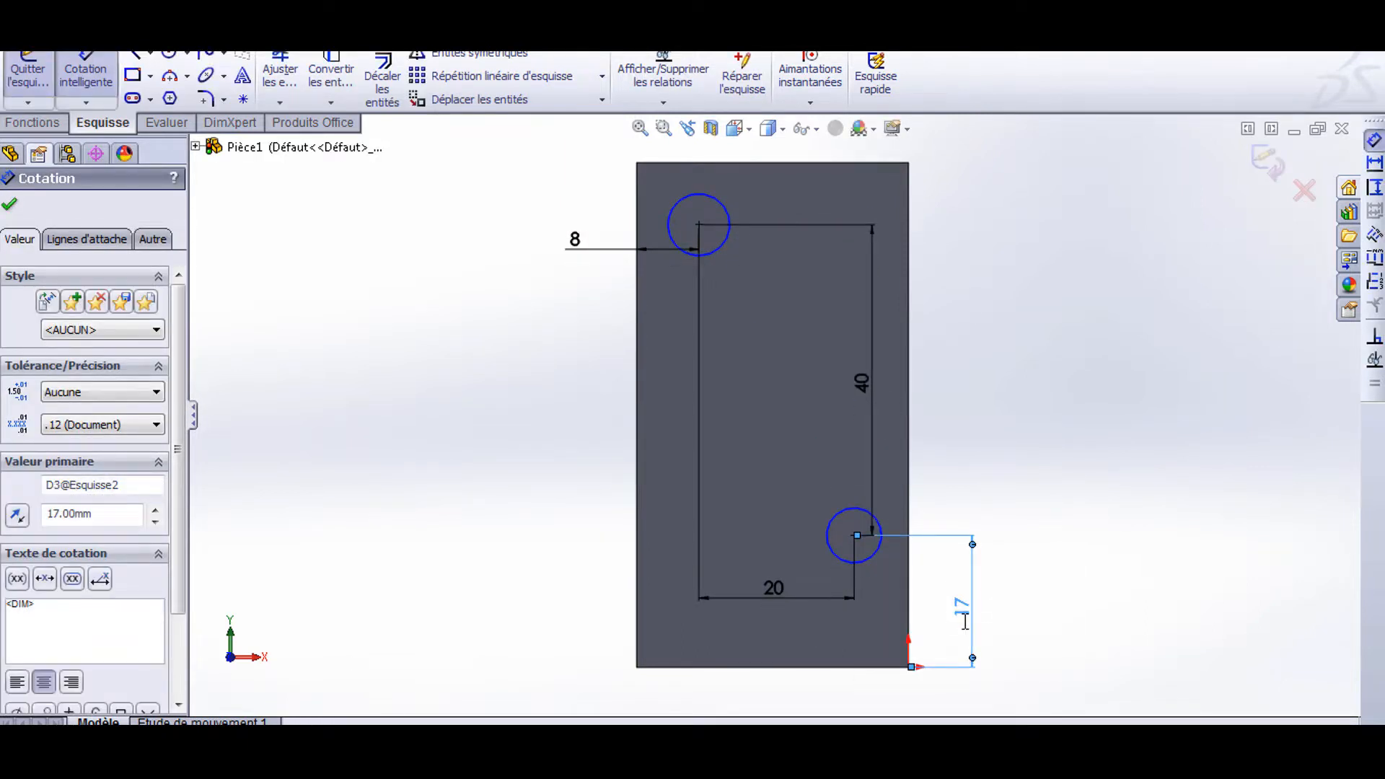
{"action": "double_click", "coordinate": [963, 612]}
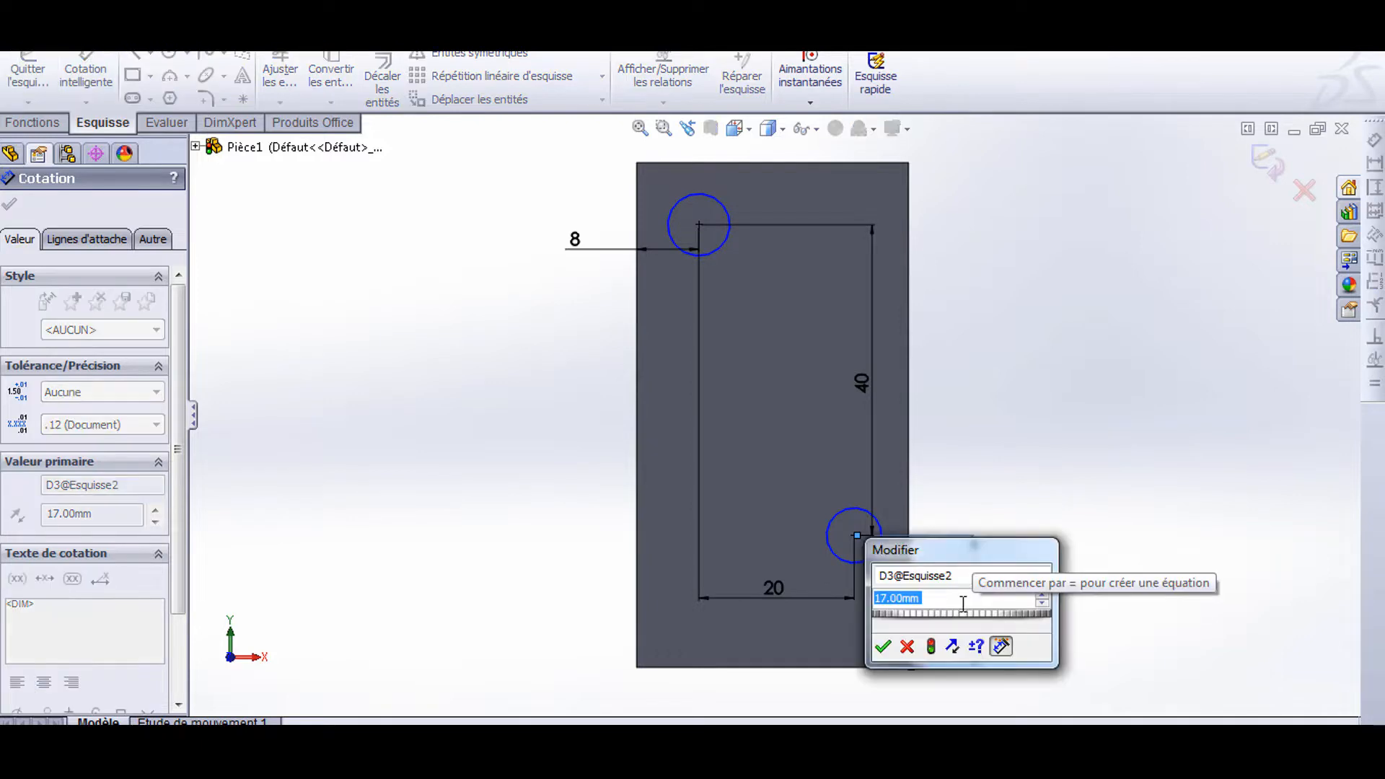
{"action": "key", "text": "Return"}
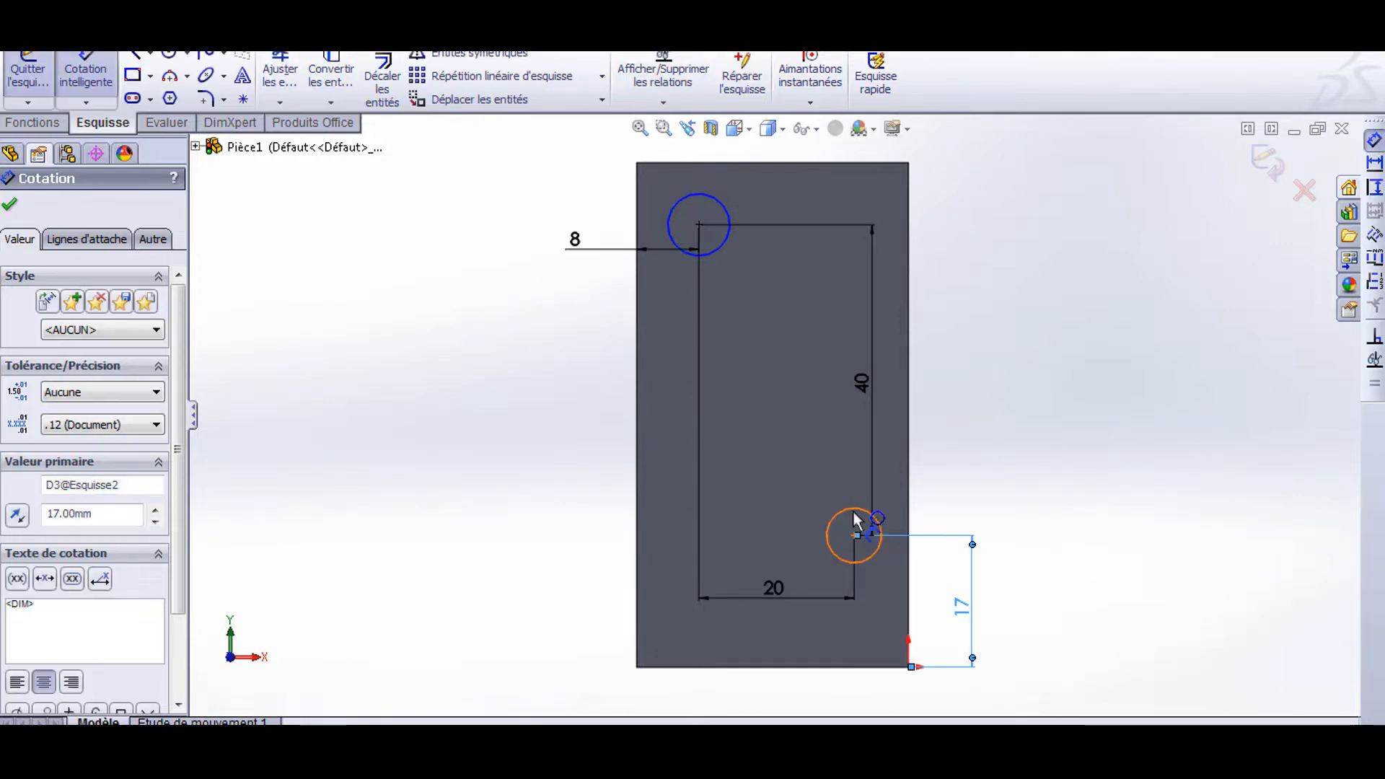
Dimension the lower circle's diameter as 8.15 mm and the upper circle's diameter as 6.1 mm
{"action": "left_click", "coordinate": [880, 537]}
{"action": "left_click", "coordinate": [930, 490]}
{"action": "left_click_drag", "start_coordinate": [865, 441], "coordinate": [520, 140]}
{"action": "type", "text": "6."}
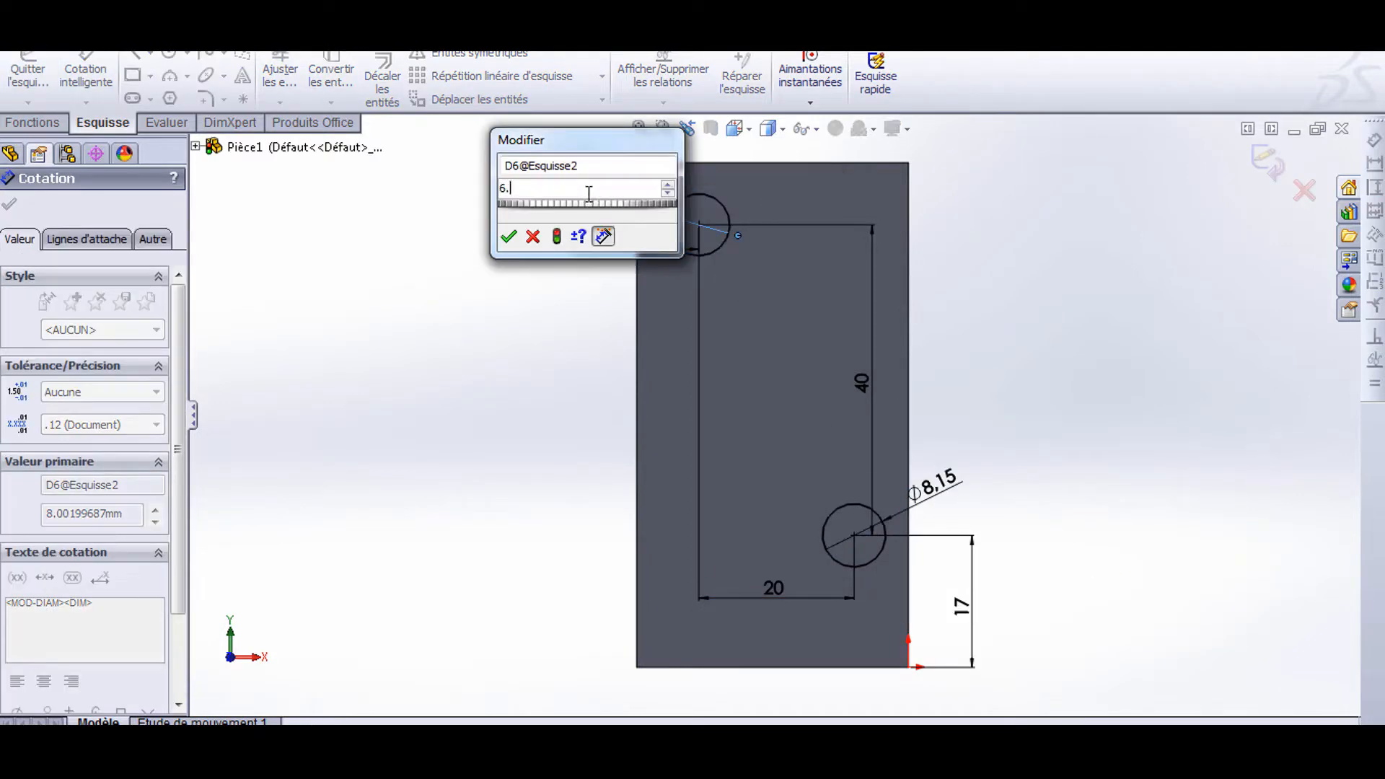
{"action": "type", "text": "1"}
{"action": "key", "text": "Return"}
Cut both circles through the block with an extruded cut
{"action": "left_click", "coordinate": [33, 122]}
{"action": "left_click", "coordinate": [340, 79]}
{"action": "left_click", "coordinate": [738, 129]}
{"action": "left_click", "coordinate": [839, 156]}
{"action": "left_click", "coordinate": [10, 205]}
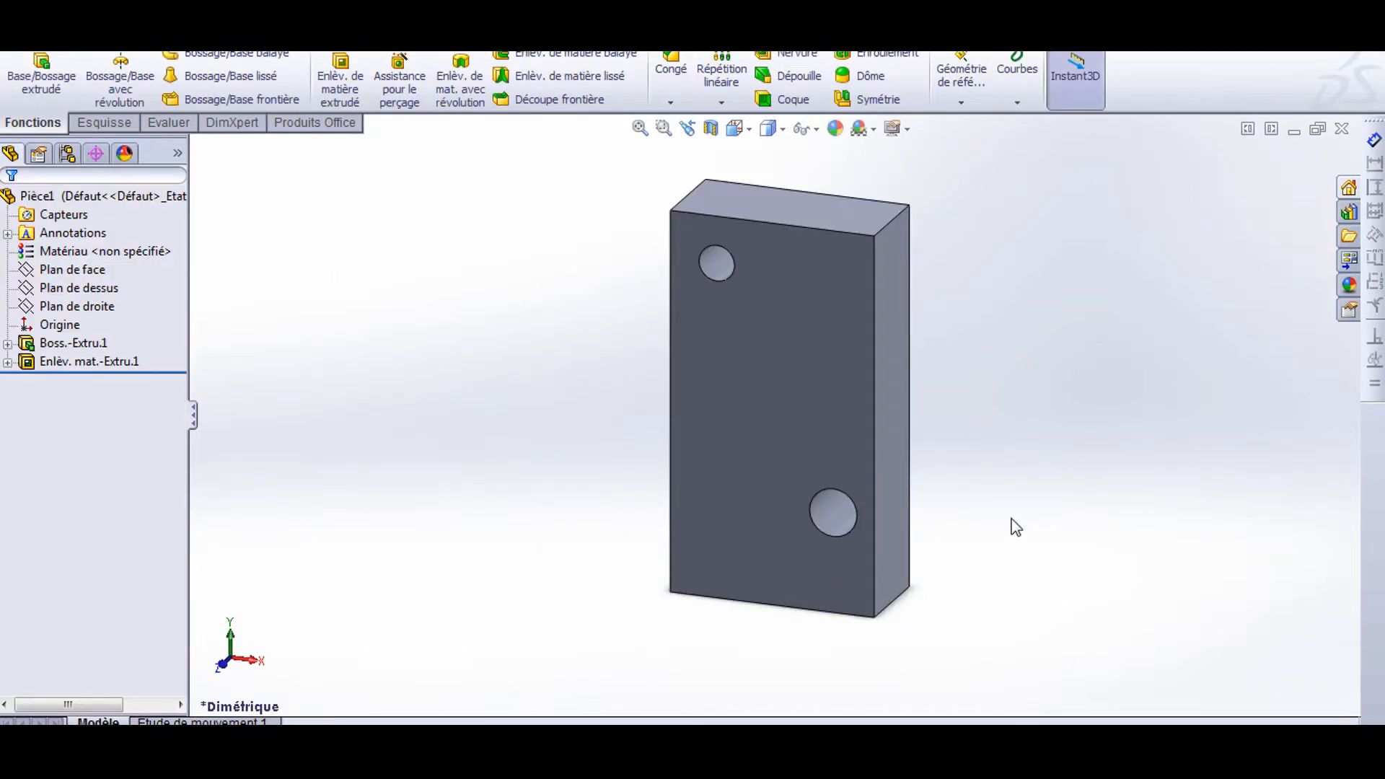
Sketch two circles, one above the other, in the lower half of the block's narrow left side face
{"action": "left_click", "coordinate": [739, 128]}
{"action": "left_click", "coordinate": [737, 177]}
{"action": "left_click", "coordinate": [803, 429]}
{"action": "left_click", "coordinate": [841, 393]}
{"action": "left_click", "coordinate": [168, 56]}
{"action": "left_click_drag", "start_coordinate": [770, 605], "coordinate": [758, 630]}
{"action": "left_click_drag", "start_coordinate": [770, 461], "coordinate": [757, 486]}
Dimension the lower side-face circle's centre from the bottom edge, trying 8 mm and settling on 25 mm
{"action": "left_click", "coordinate": [85, 75]}
{"action": "left_click", "coordinate": [859, 651]}
{"action": "type", "text": "8"}
{"action": "key", "text": "Return"}
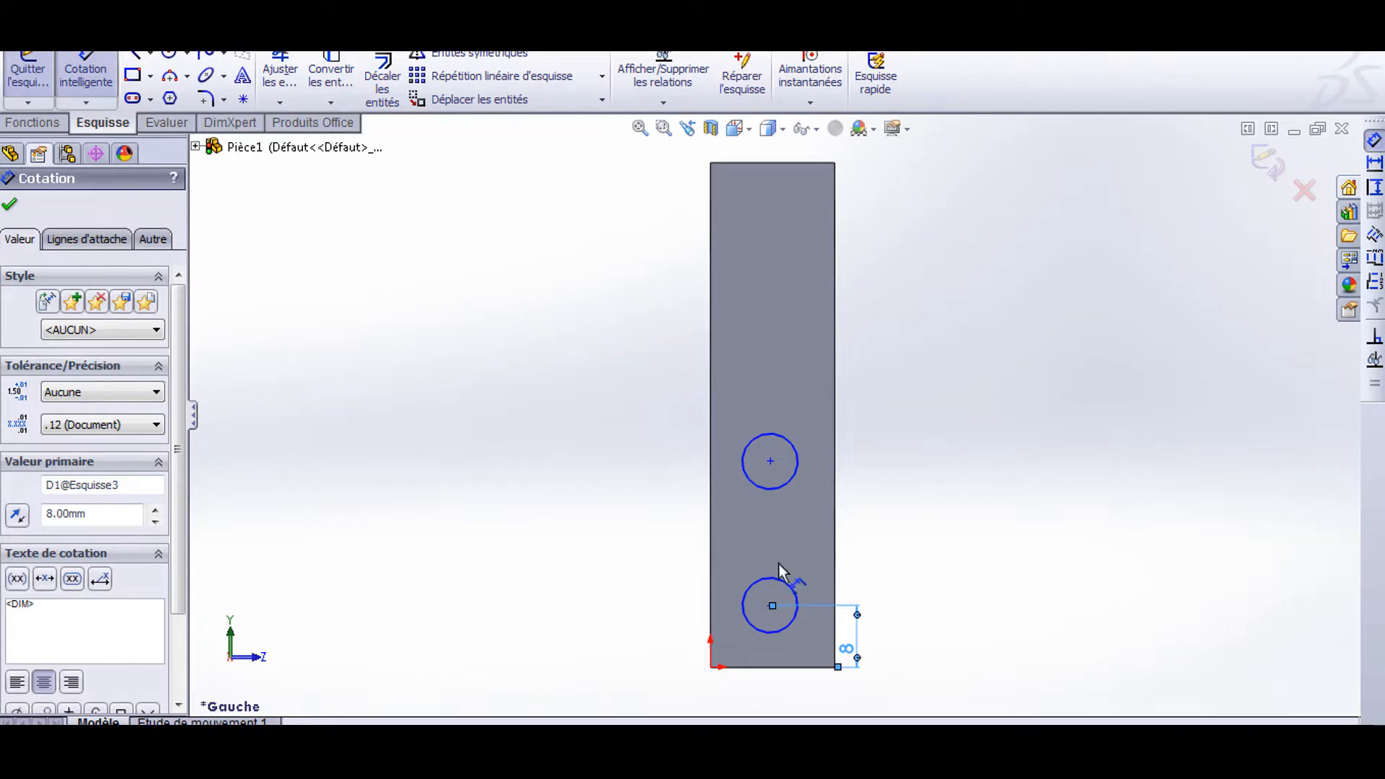
{"action": "double_click", "coordinate": [846, 649]}
{"action": "type", "text": "25"}
{"action": "key", "text": "Return"}
Set the lower side-face circle's diameter to 8.15 mm
{"action": "left_click", "coordinate": [792, 495]}
{"action": "left_click", "coordinate": [785, 530]}
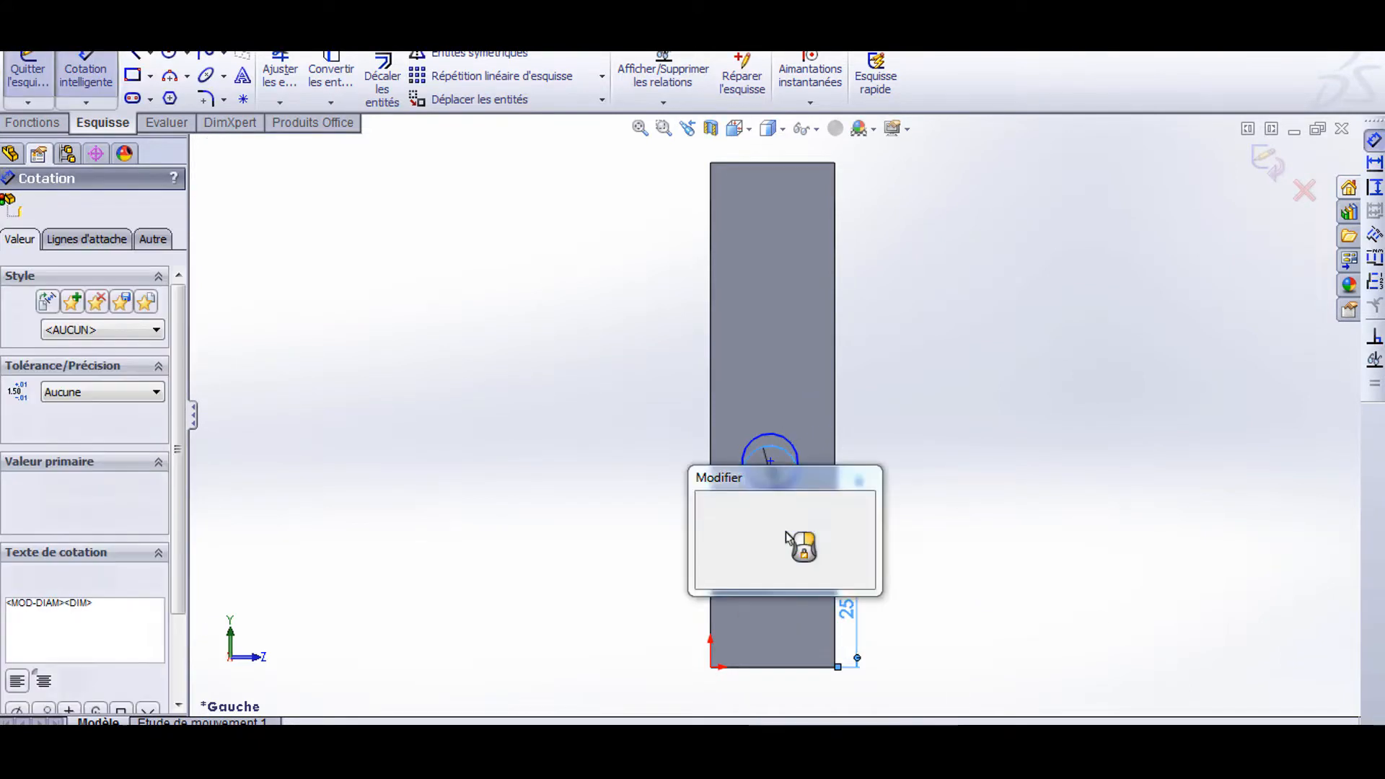
{"action": "type", "text": "8.15"}
{"action": "key", "text": "Return"}
Set the spacing between the two side-face circle centres to 20 mm and the upper circle's diameter to 8.15 mm
{"action": "left_click", "coordinate": [798, 454]}
{"action": "left_click", "coordinate": [800, 466]}
{"action": "left_click", "coordinate": [655, 367]}
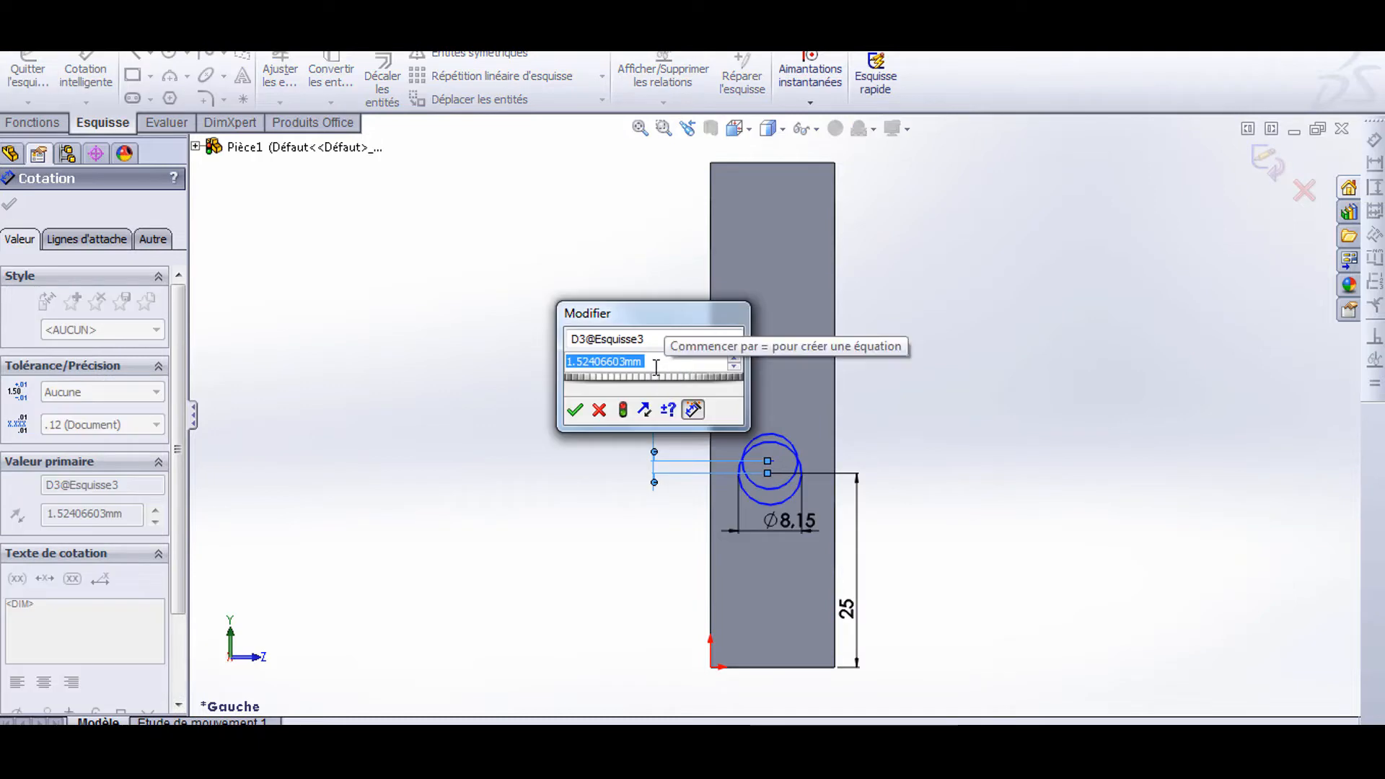
{"action": "type", "text": "20"}
{"action": "key", "text": "Return"}
{"action": "left_click", "coordinate": [796, 328]}
{"action": "left_click", "coordinate": [891, 365]}
{"action": "type", "text": "8.15"}
{"action": "key", "text": "Return"}
Dimension both side-face circle centres 8 mm from the face's vertical edge
{"action": "left_click", "coordinate": [737, 128]}
{"action": "middle_click_drag", "start_coordinate": [801, 372], "coordinate": [890, 470]}
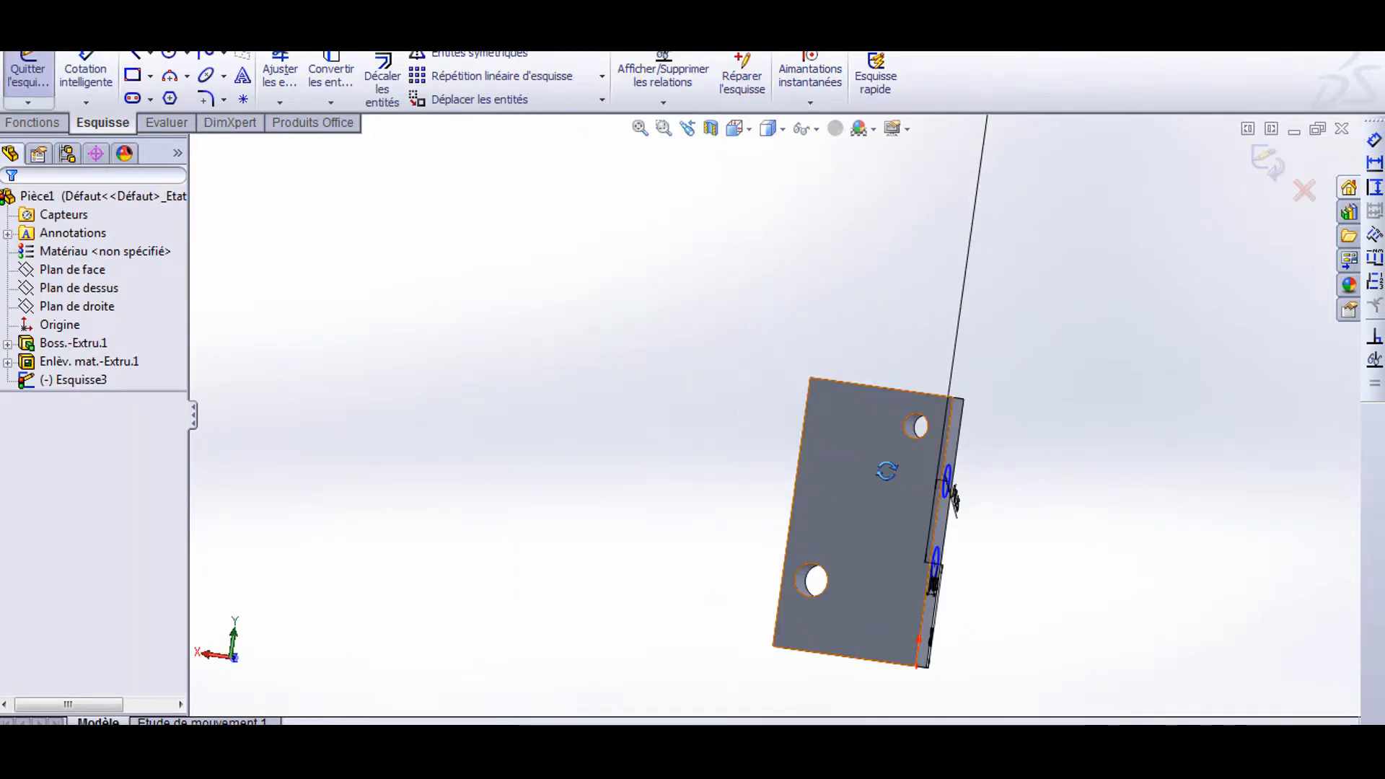
{"action": "left_click_drag", "start_coordinate": [886, 471], "coordinate": [714, 457]}
{"action": "right_click", "coordinate": [715, 458]}
{"action": "left_click", "coordinate": [745, 466]}
{"action": "left_click", "coordinate": [85, 75]}
{"action": "left_click", "coordinate": [770, 453]}
{"action": "left_click", "coordinate": [769, 677]}
{"action": "left_click", "coordinate": [770, 306]}
{"action": "left_click", "coordinate": [767, 226]}
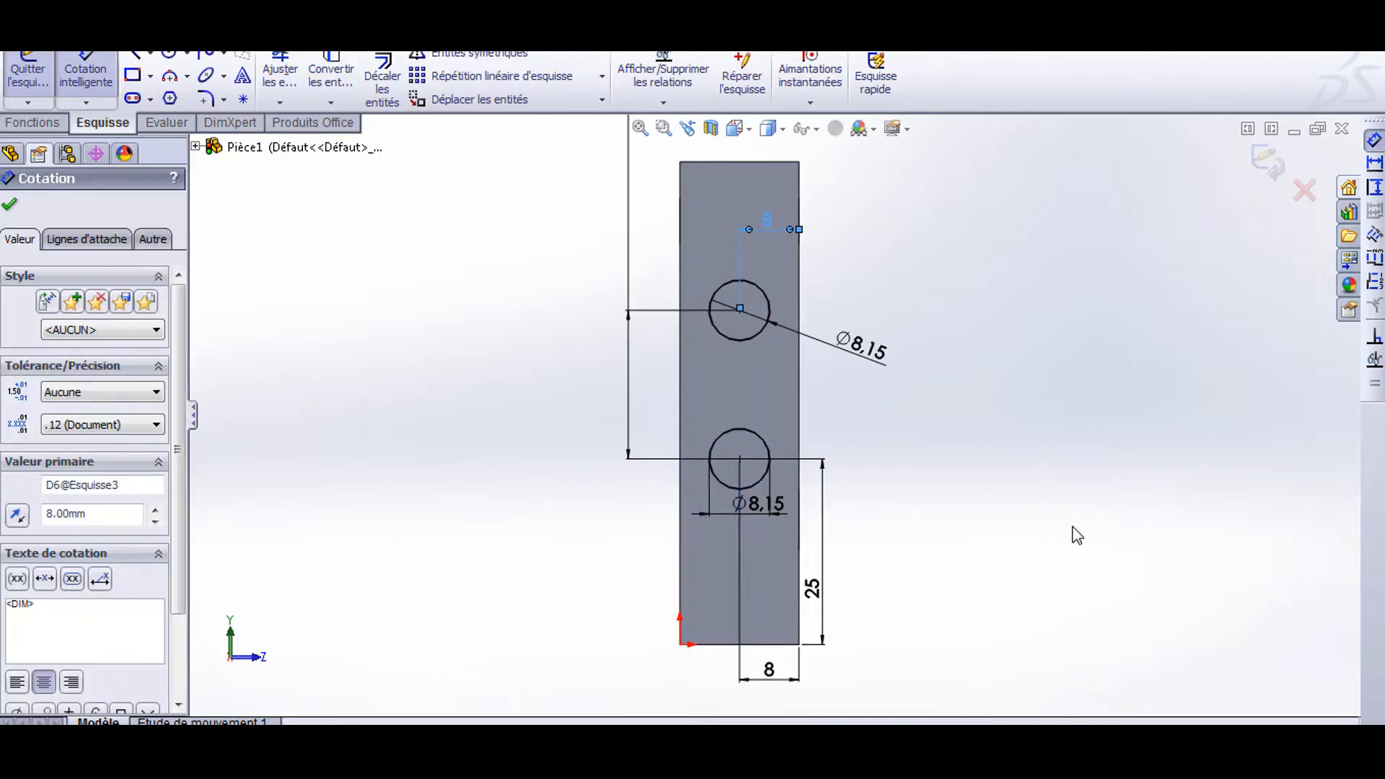
Dimension the upper side-face circle's centre 20 mm below the block's top edge
{"action": "scroll", "coordinate": [750, 347], "scroll_direction": "down", "scroll_amount": 2}
{"action": "scroll", "coordinate": [671, 411], "scroll_direction": "up", "scroll_amount": 2}
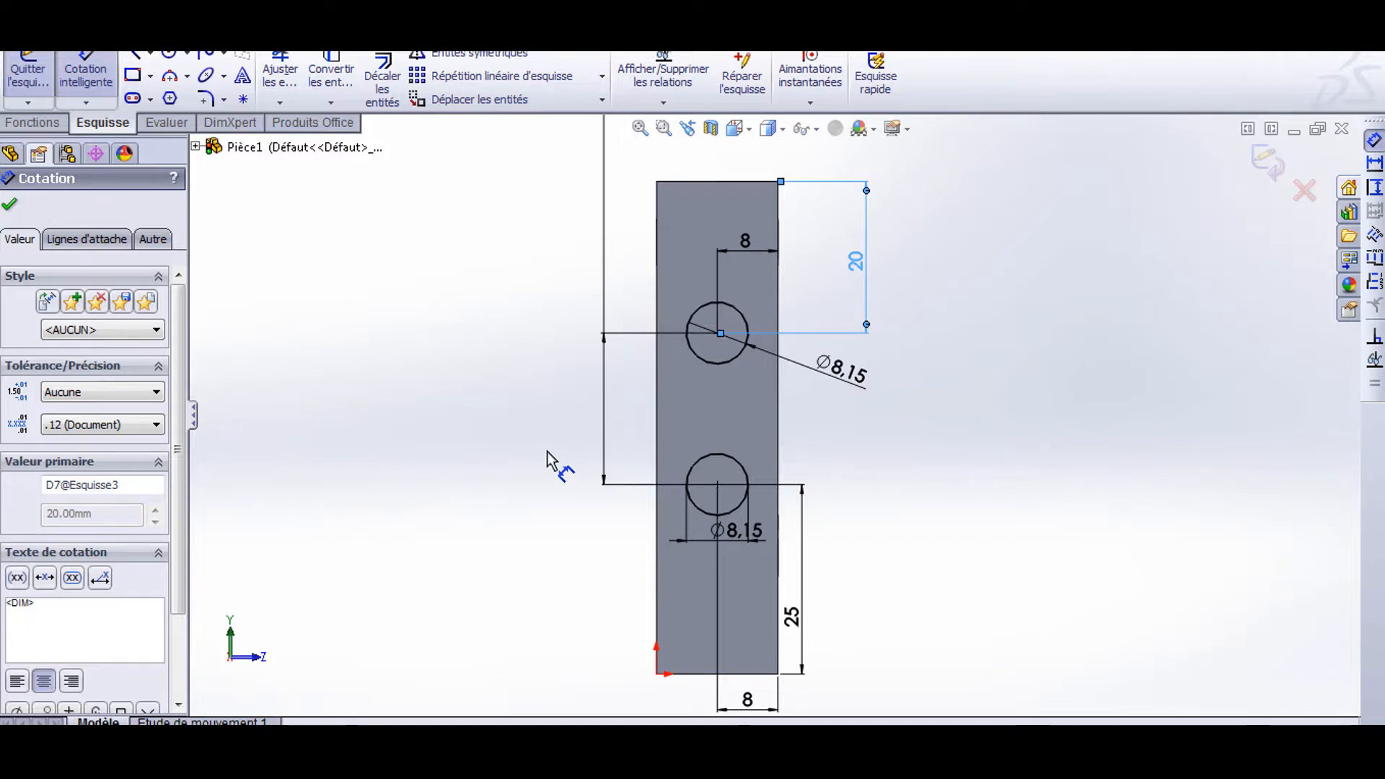
{"action": "left_click", "coordinate": [856, 268]}
{"action": "key", "text": "Return"}
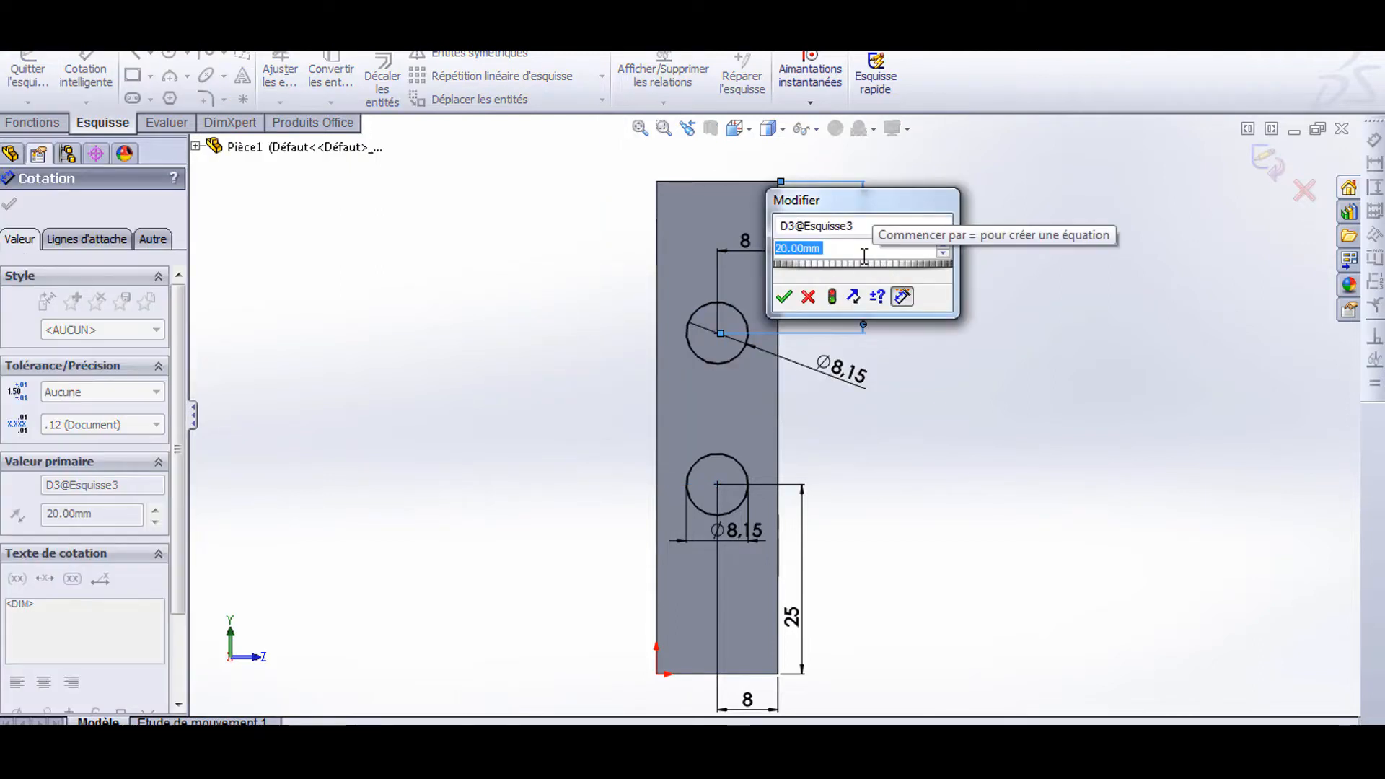
{"action": "key", "text": "Return"}
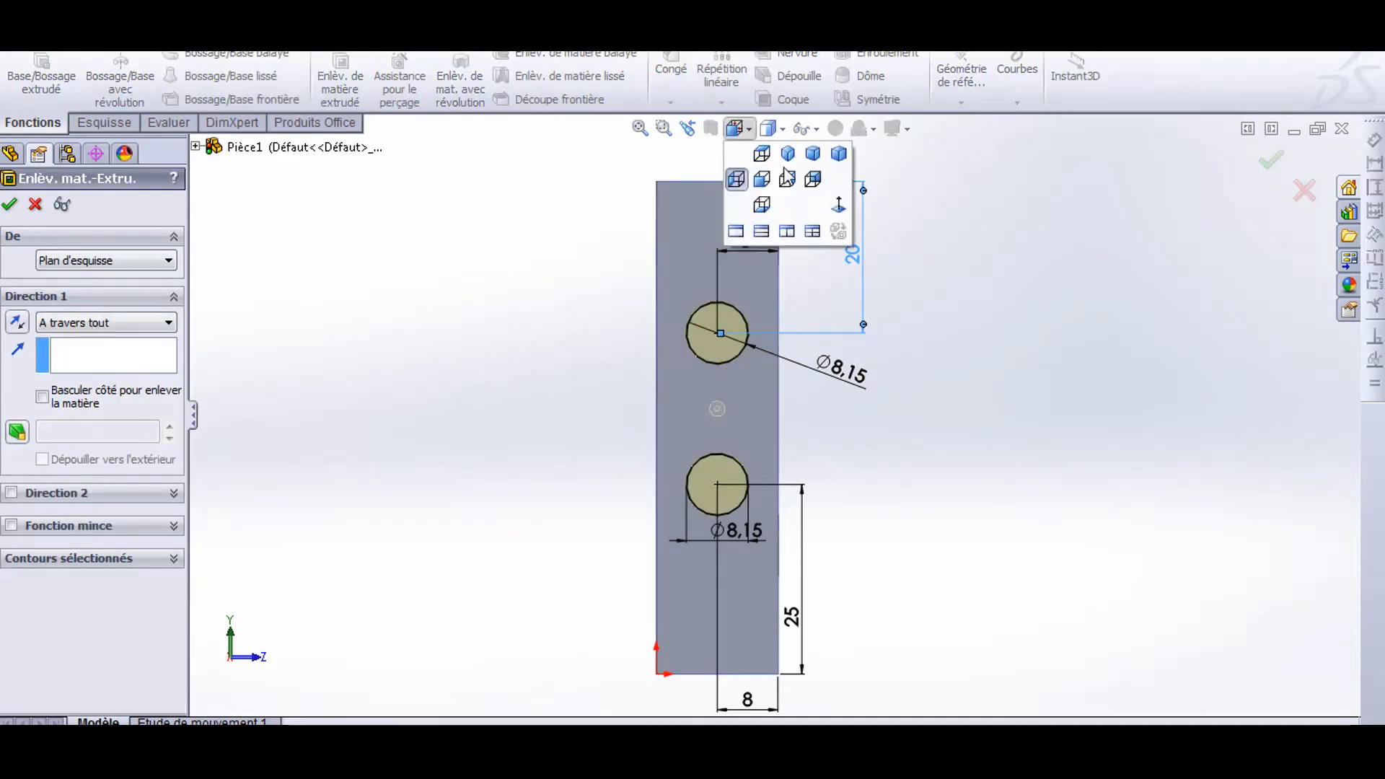
Set the lower side-face circle's centre 30 mm above the bottom edge and the upper one's 15 mm below the top edge
{"action": "middle_click_drag", "start_coordinate": [736, 325], "coordinate": [579, 484]}
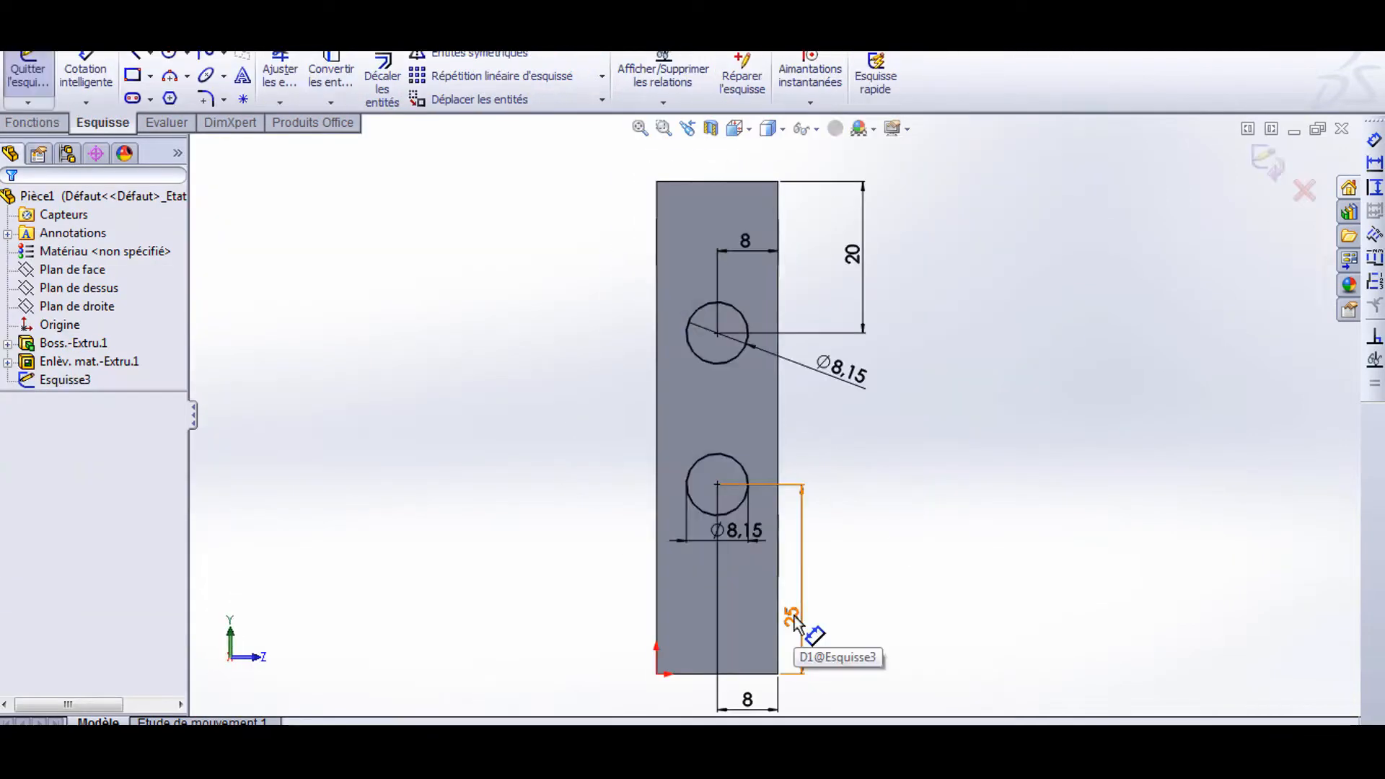
{"action": "left_click", "coordinate": [790, 628]}
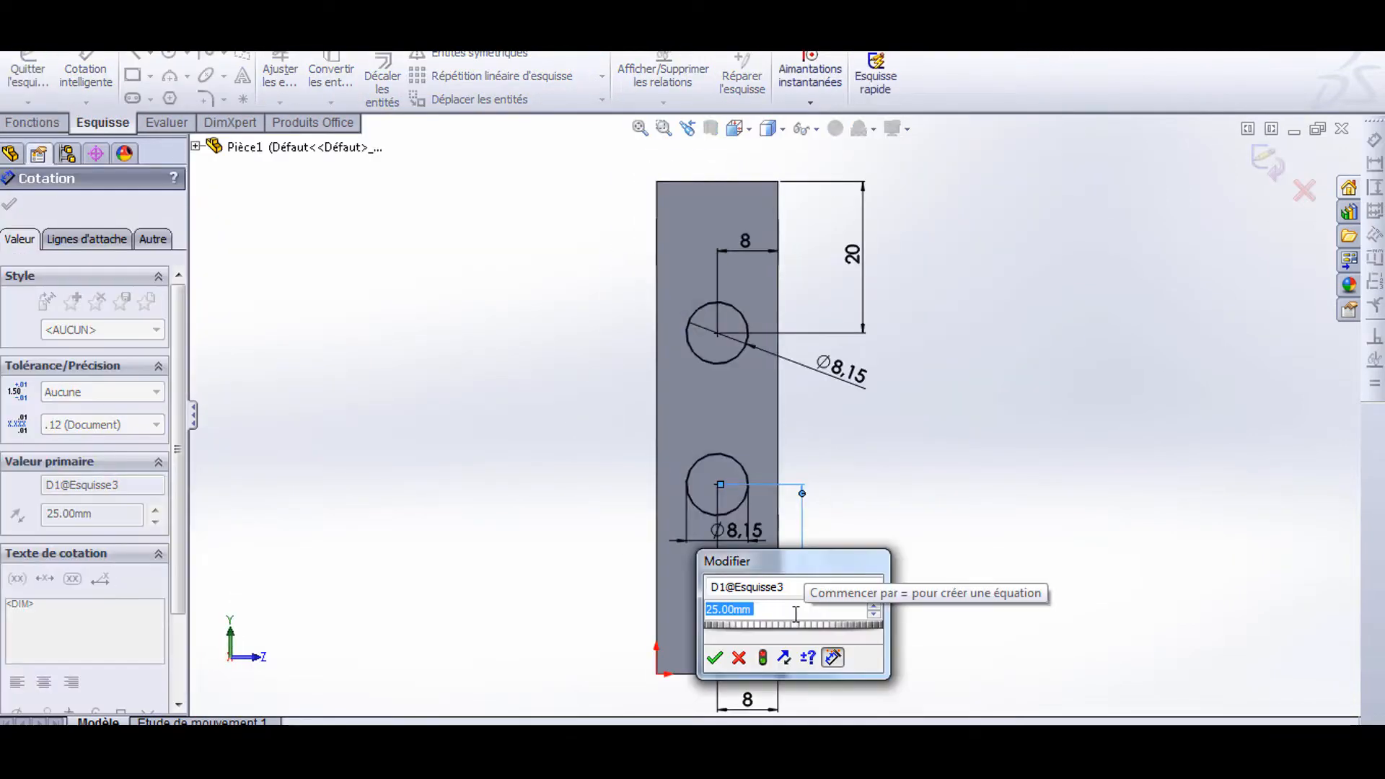
{"action": "type", "text": "30"}
{"action": "key", "text": "Return"}
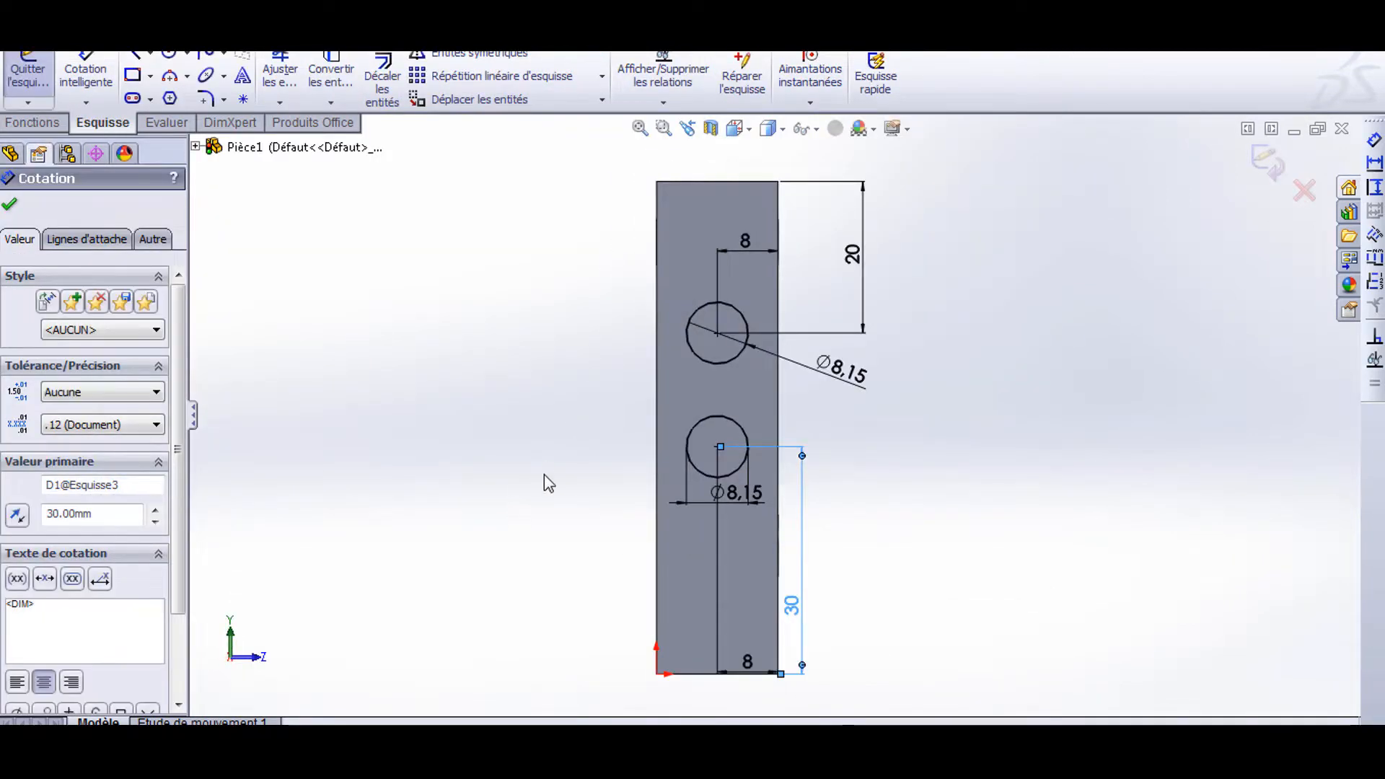
{"action": "left_click", "coordinate": [716, 333]}
{"action": "left_click", "coordinate": [716, 446]}
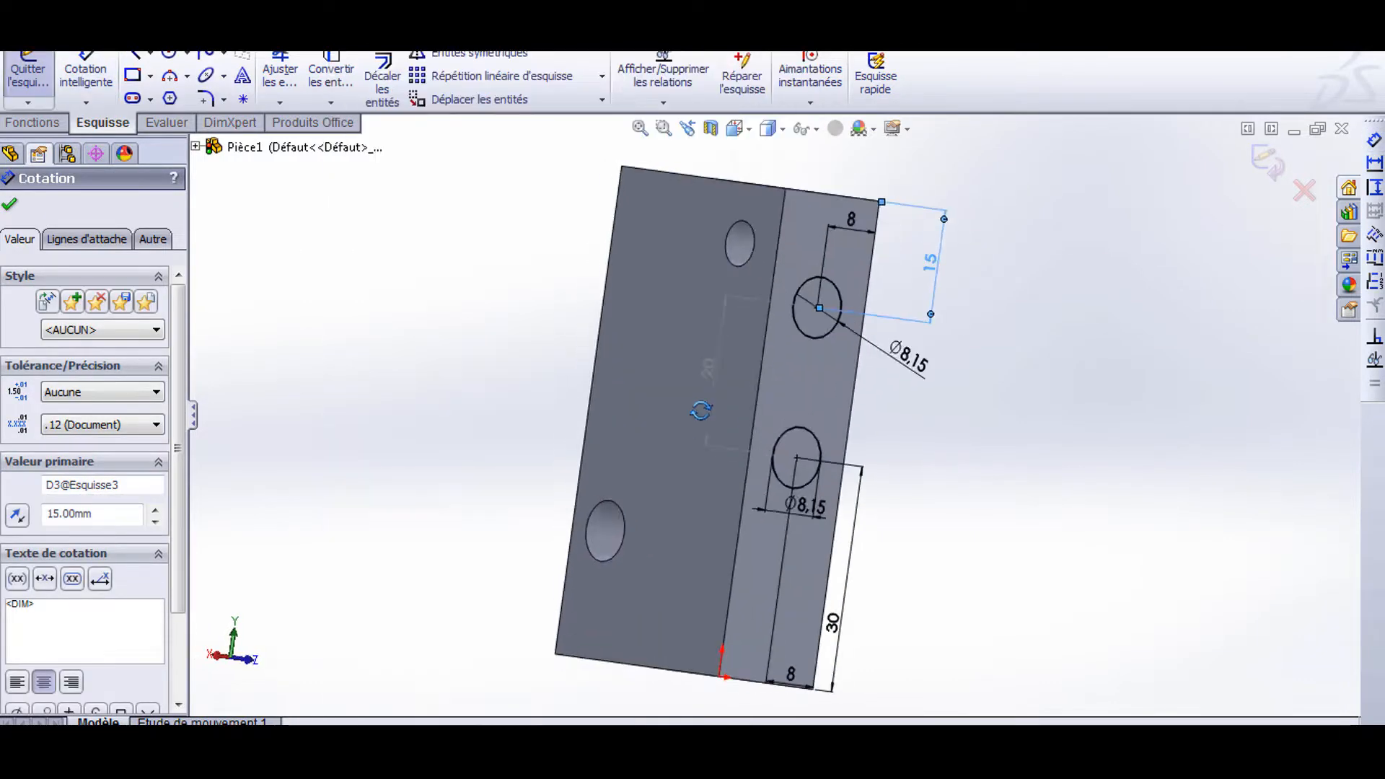
Cut both side-face circles through the block and save the part as "sy d"
{"action": "right_click", "coordinate": [974, 278]}
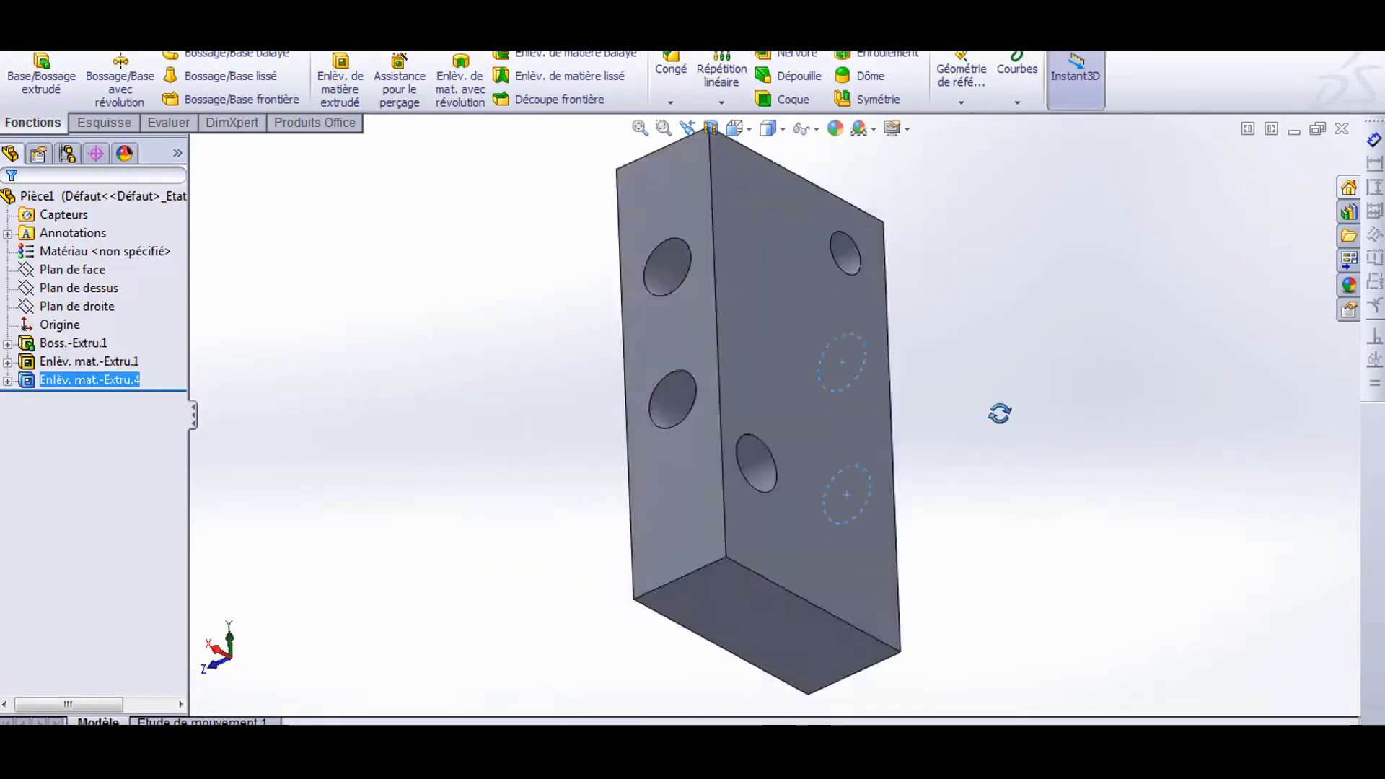
{"action": "middle_click_drag", "start_coordinate": [998, 411], "coordinate": [928, 603]}
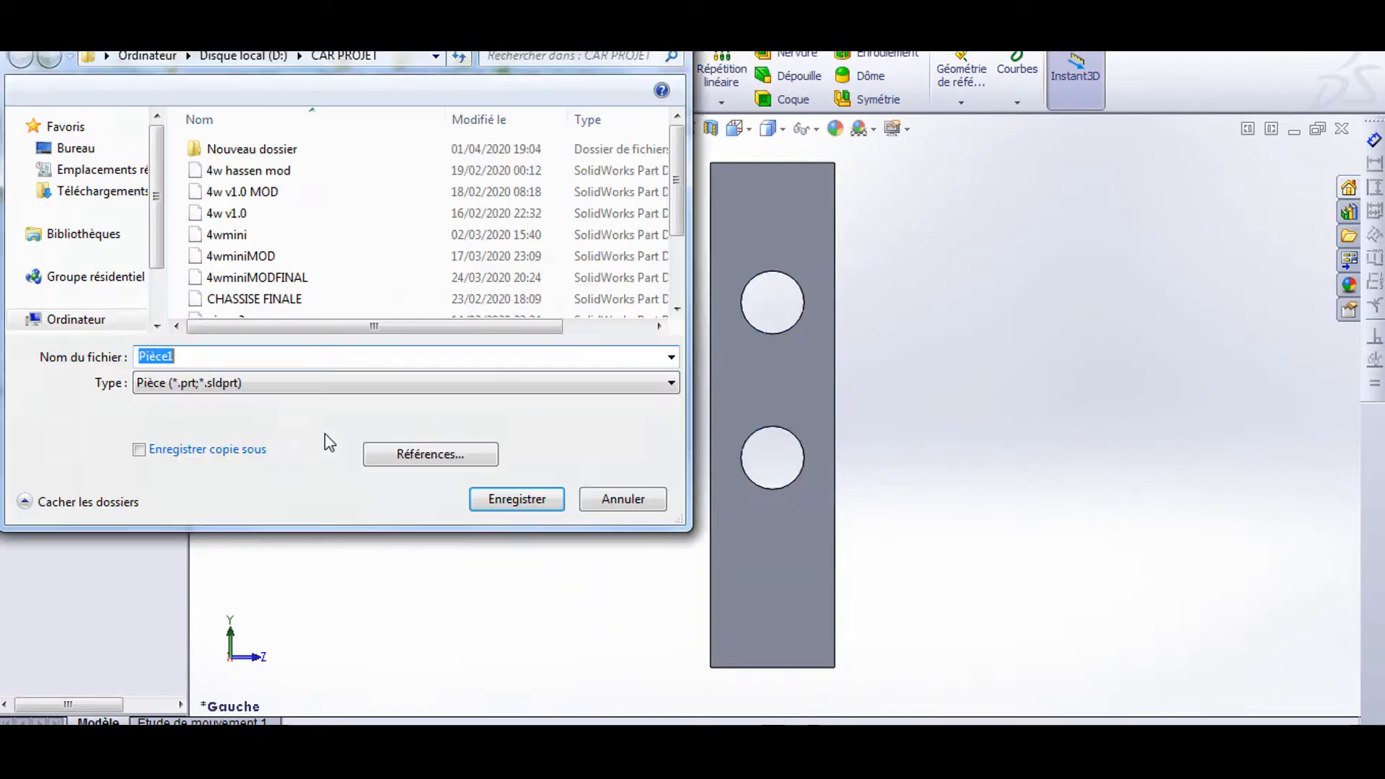
{"action": "type", "text": "sy g"}
{"action": "left_click", "coordinate": [517, 500]}
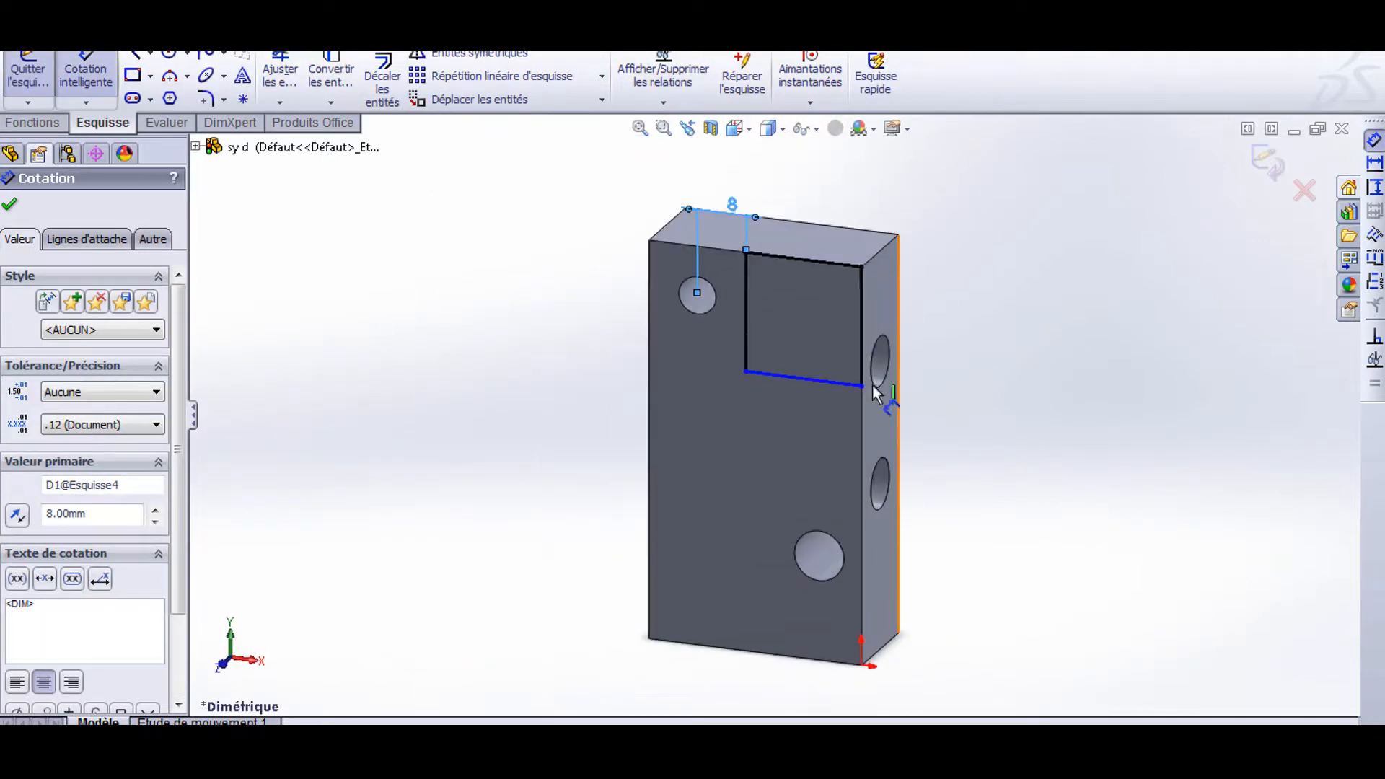
Set the height of the rectangle at the front face's upper corner to 10 mm and cut it through the block
{"action": "left_click", "coordinate": [873, 389]}
{"action": "left_click", "coordinate": [966, 339]}
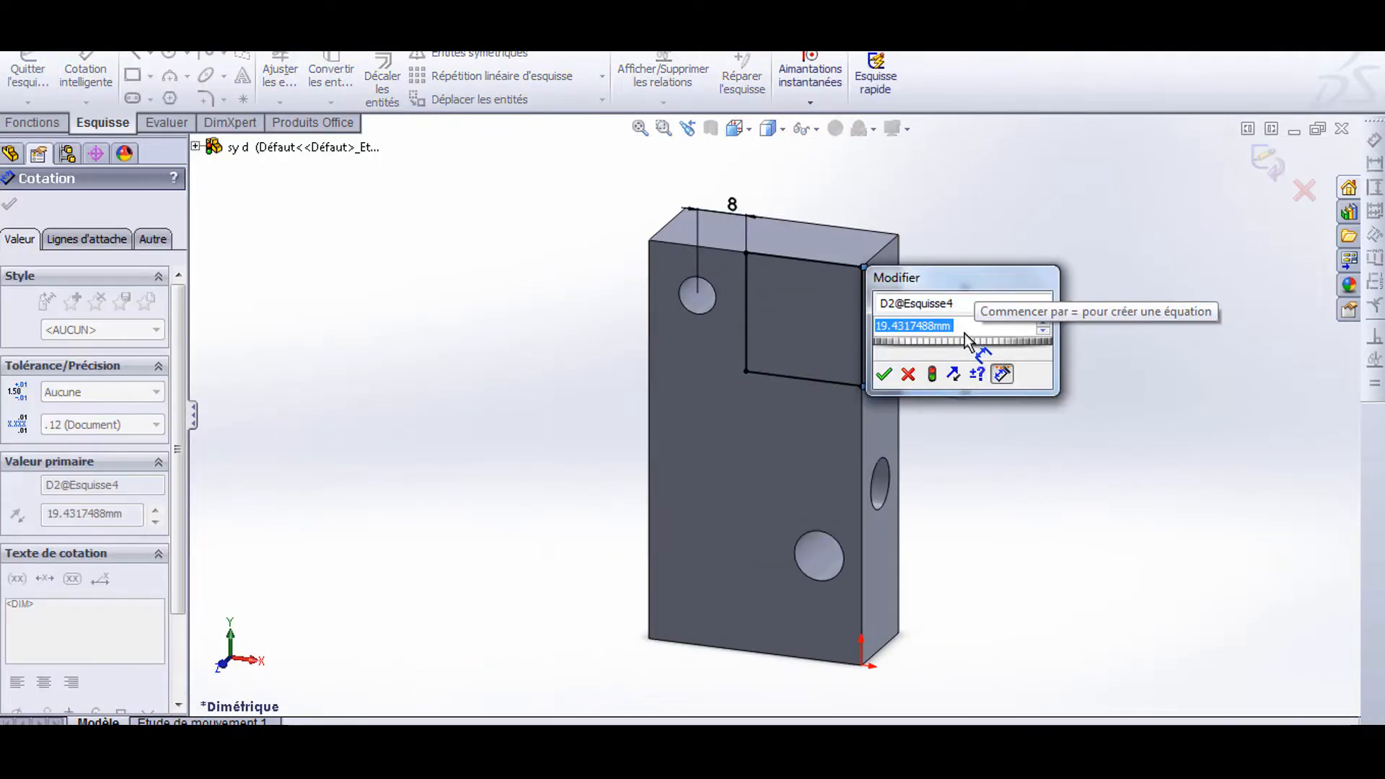
{"action": "type", "text": "10"}
{"action": "key", "text": "Return"}
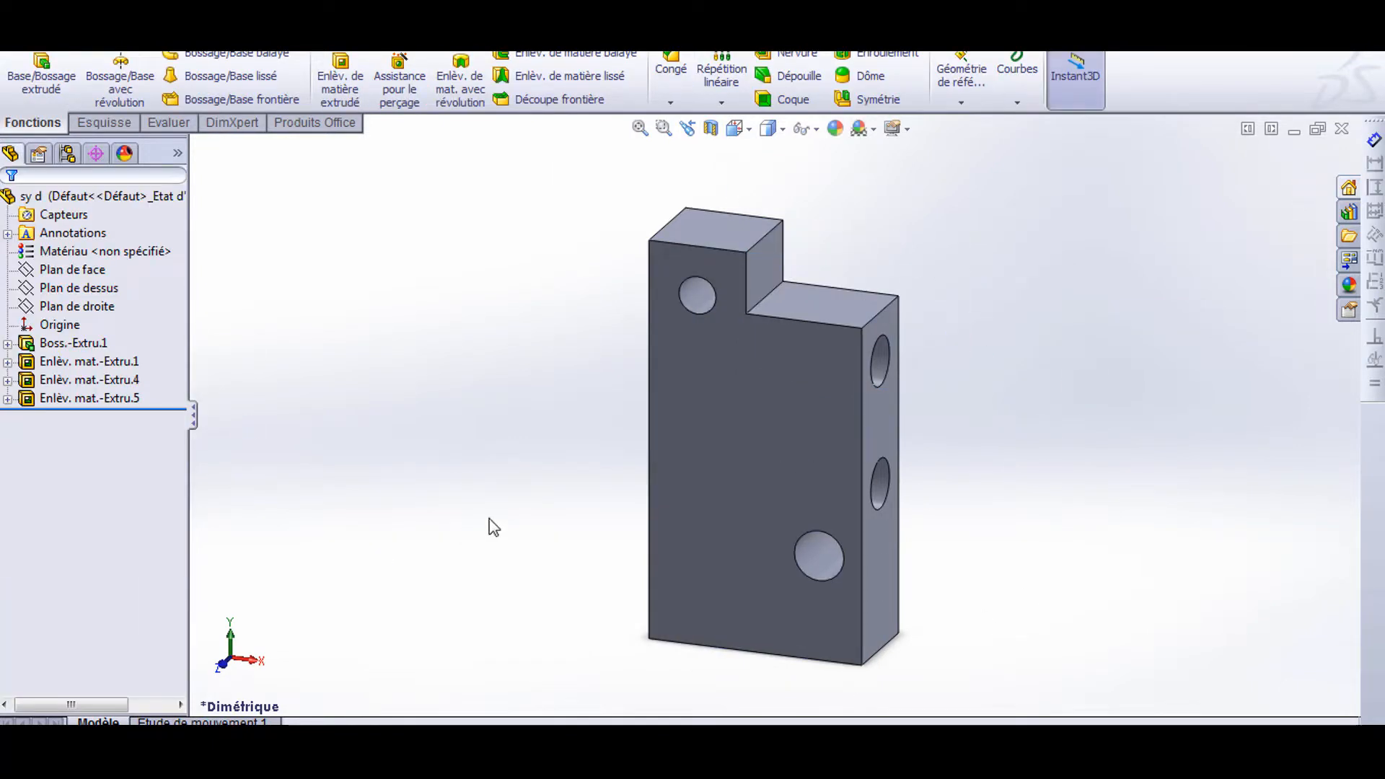
Sketch a corner rectangle on the front face, covering the top of the raised portion down to the small hole
{"action": "middle_click_drag", "start_coordinate": [489, 526], "coordinate": [277, 367]}
{"action": "left_click", "coordinate": [751, 449]}
{"action": "left_click", "coordinate": [736, 128]}
{"action": "left_click", "coordinate": [750, 209]}
{"action": "scroll", "coordinate": [781, 300], "scroll_direction": "down", "scroll_amount": 4}
{"action": "left_click", "coordinate": [104, 123]}
{"action": "left_click", "coordinate": [132, 76]}
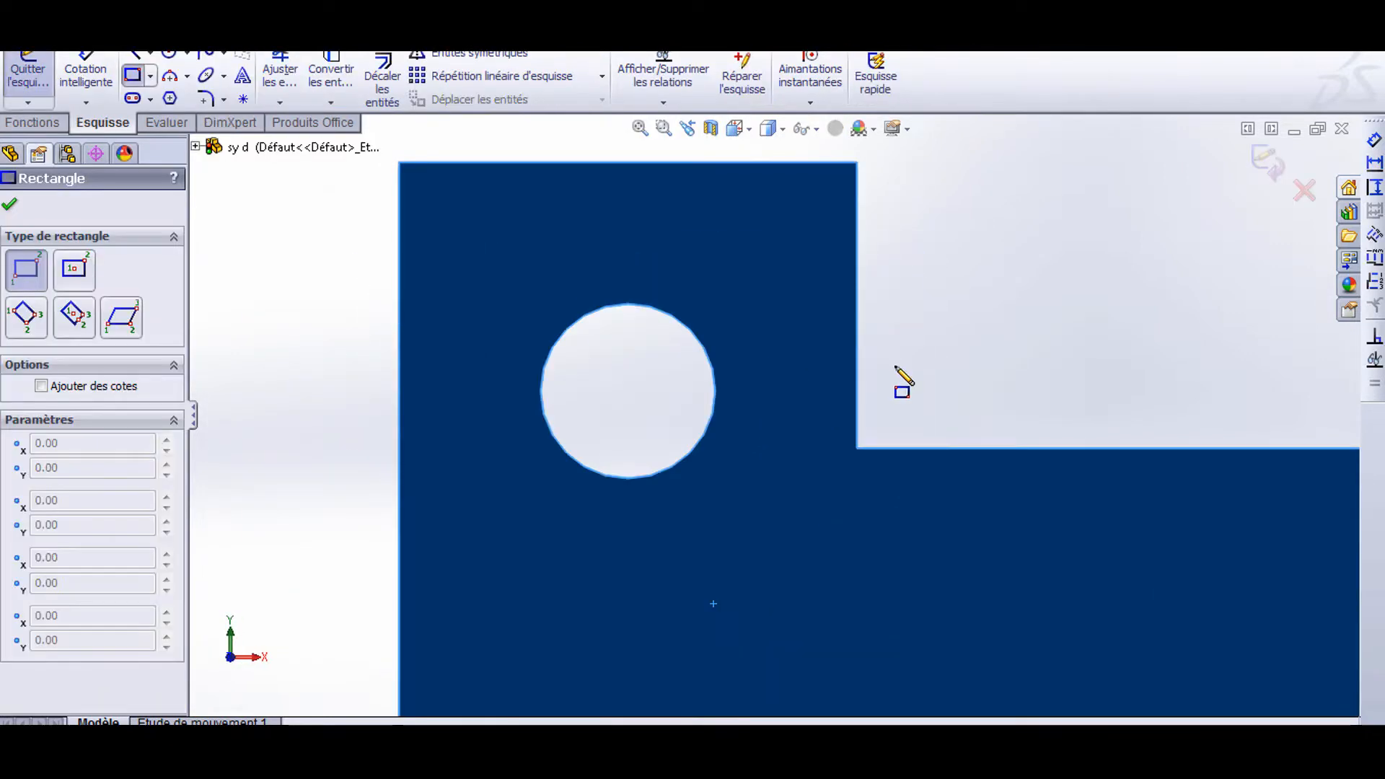
{"action": "left_click_drag", "start_coordinate": [887, 365], "coordinate": [388, 154]}
Set the rectangle's height to 8 mm and move its lower corner slightly down across the small hole
{"action": "left_click", "coordinate": [85, 72]}
{"action": "left_click", "coordinate": [387, 314]}
{"action": "left_click", "coordinate": [356, 322]}
{"action": "type", "text": "8"}
{"action": "key", "text": "Return"}
{"action": "scroll", "coordinate": [503, 368], "scroll_direction": "down", "scroll_amount": 3}
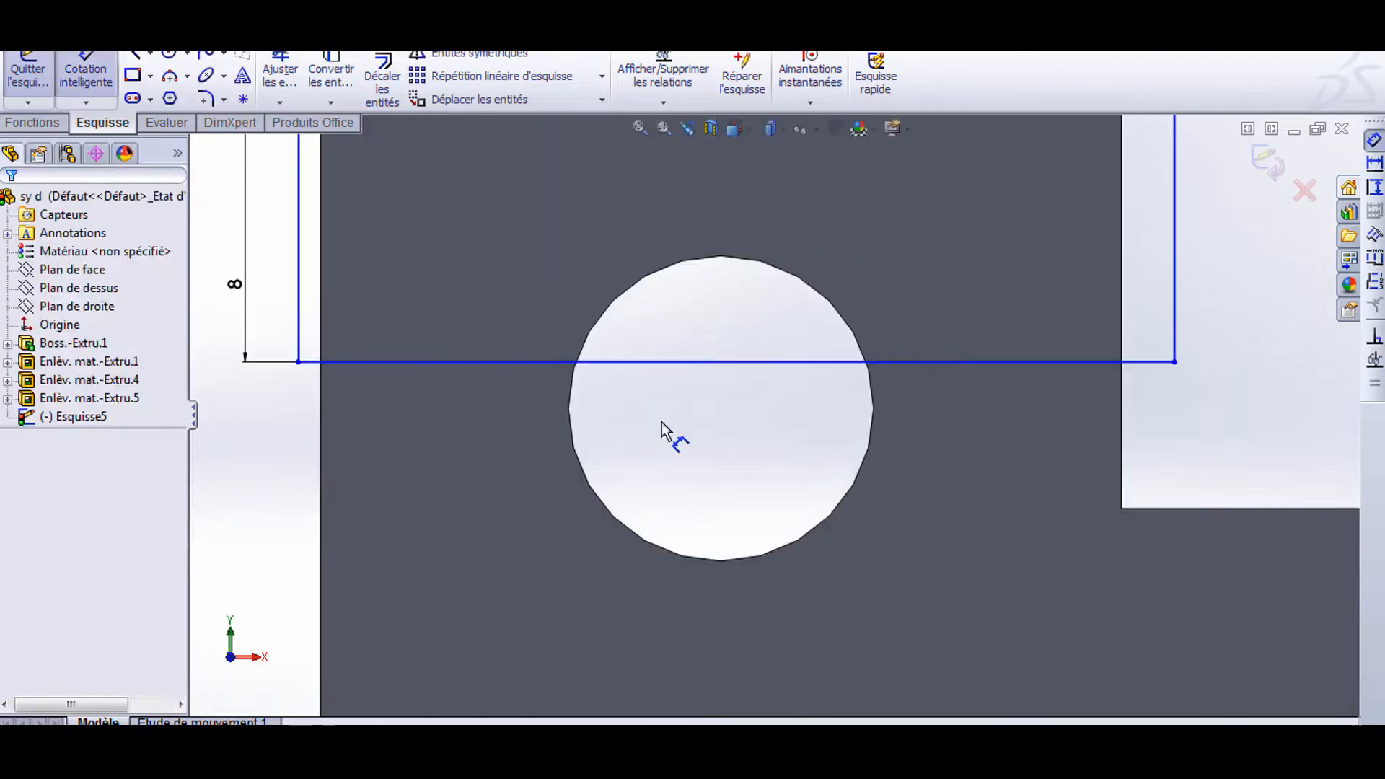
{"action": "left_click", "coordinate": [135, 55]}
{"action": "left_click", "coordinate": [312, 362]}
{"action": "left_click", "coordinate": [297, 361]}
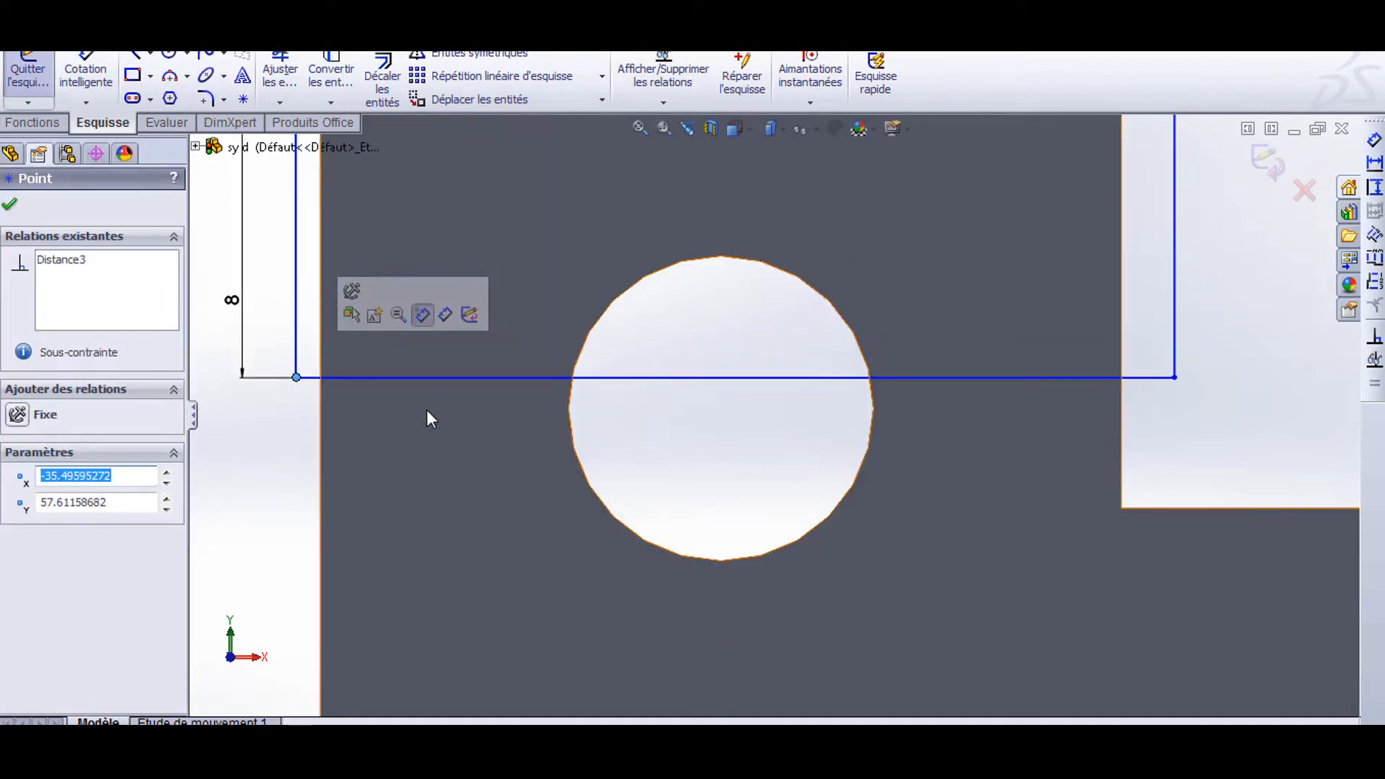
Set the rectangle's lower edge 2 mm above the small hole's centre and cut away the material so the hole opens upward
{"action": "left_click", "coordinate": [85, 72]}
{"action": "left_click", "coordinate": [571, 392]}
{"action": "left_click", "coordinate": [553, 378]}
{"action": "left_click", "coordinate": [272, 482]}
{"action": "type", "text": "2"}
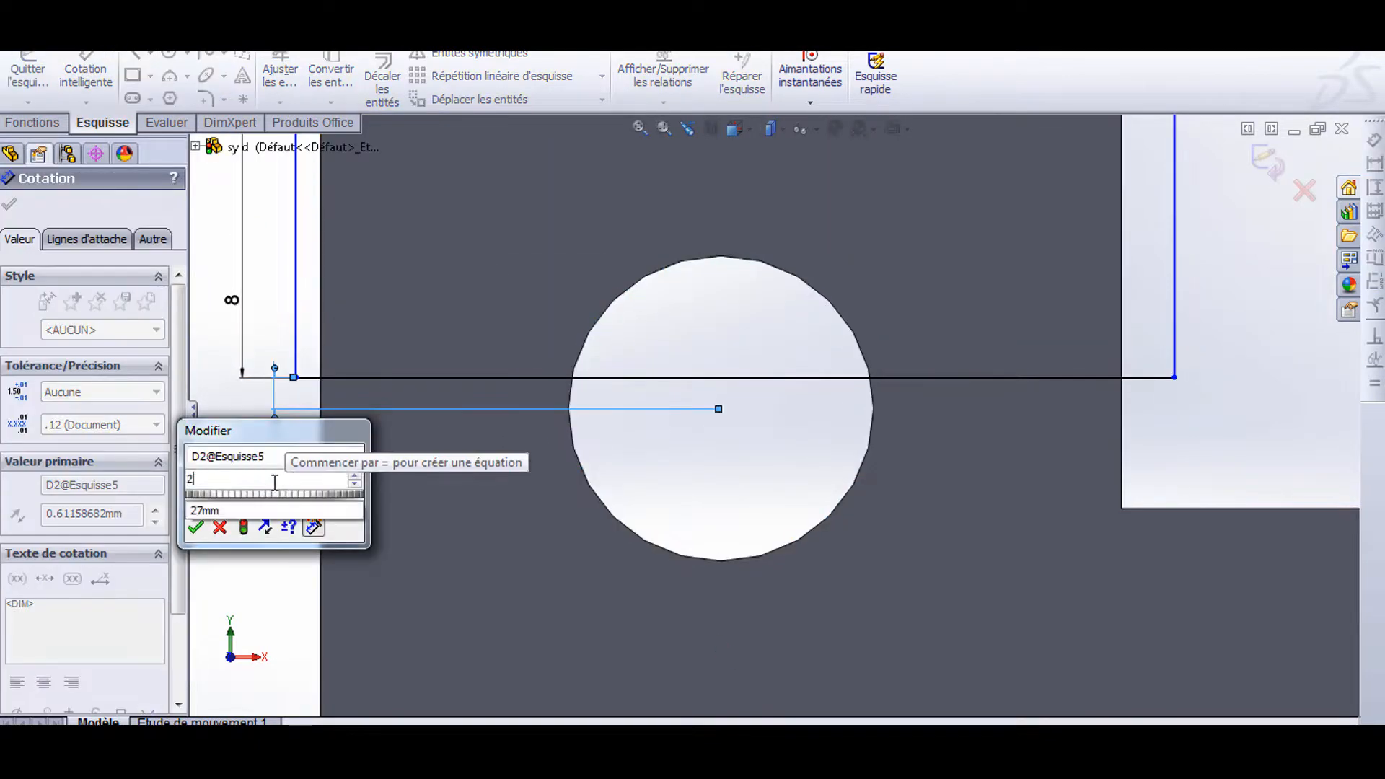
{"action": "key", "text": "Return"}
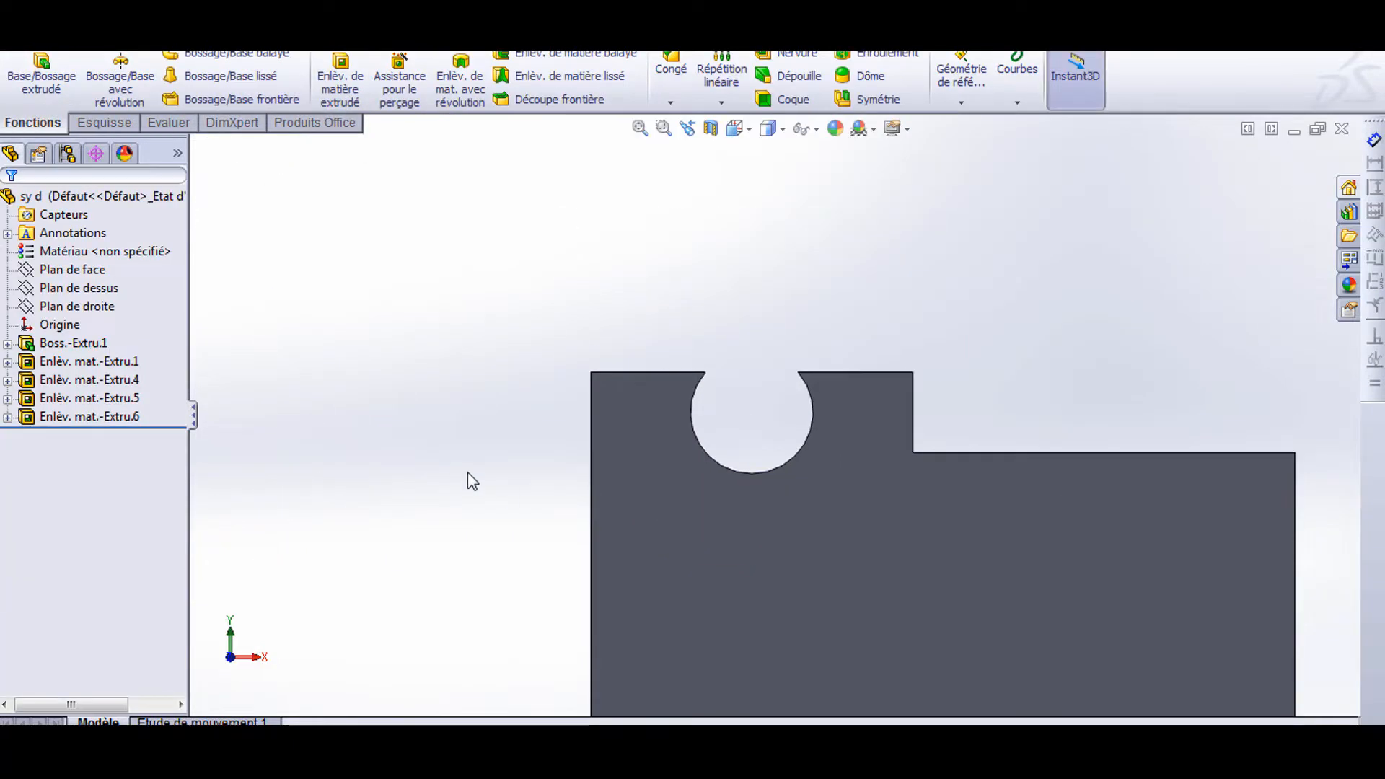
{"action": "right_click", "coordinate": [480, 473]}
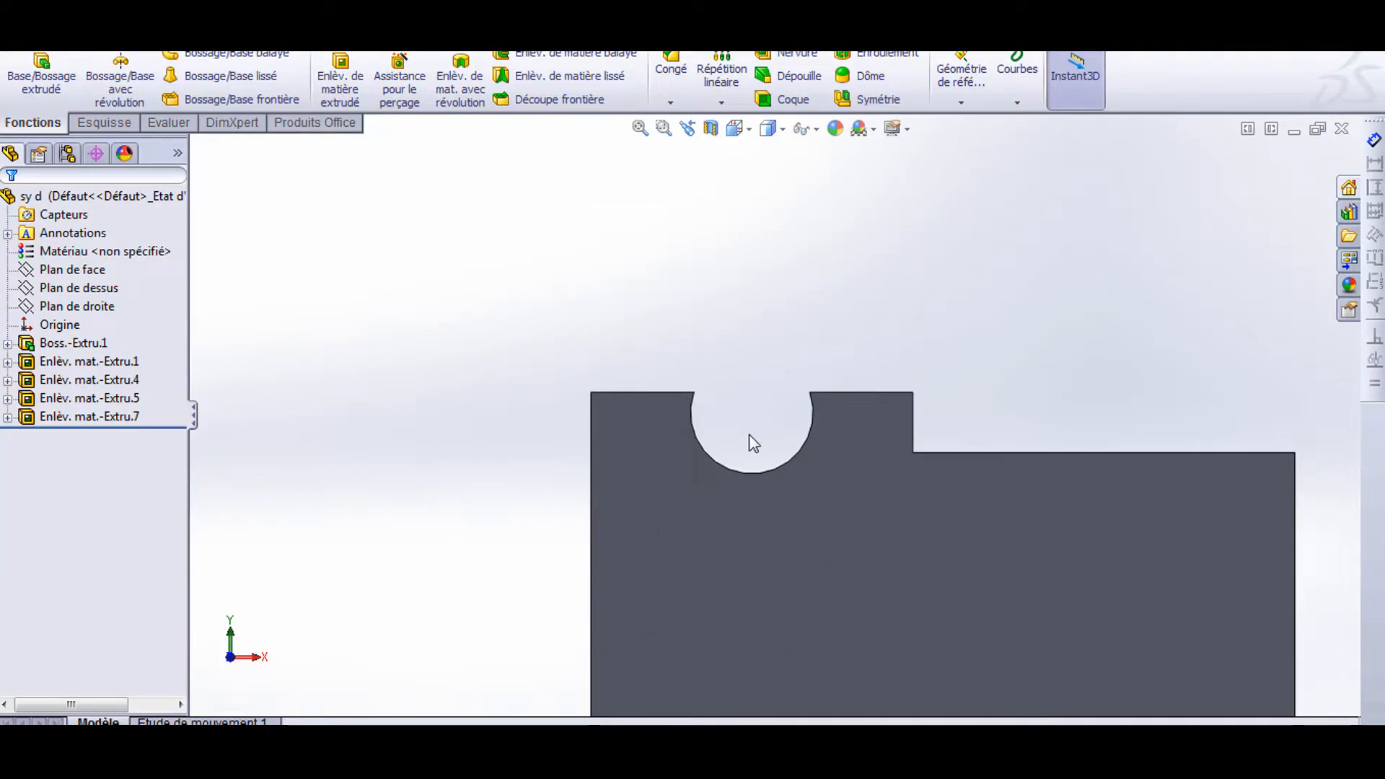
Sketch a rectangle along the front edge of the raised top face and extrude it to close the groove's front end
{"action": "key", "text": "ctrl+7"}
{"action": "mouse_move", "coordinate": [532, 377]}
{"action": "middle_mouse_down"}
{"action": "mouse_move", "coordinate": [748, 411]}
{"action": "mouse_move", "coordinate": [498, 479]}
{"action": "mouse_move", "coordinate": [610, 494]}
{"action": "mouse_move", "coordinate": [717, 390]}
{"action": "middle_mouse_up"}
{"action": "left_click", "coordinate": [717, 389]}
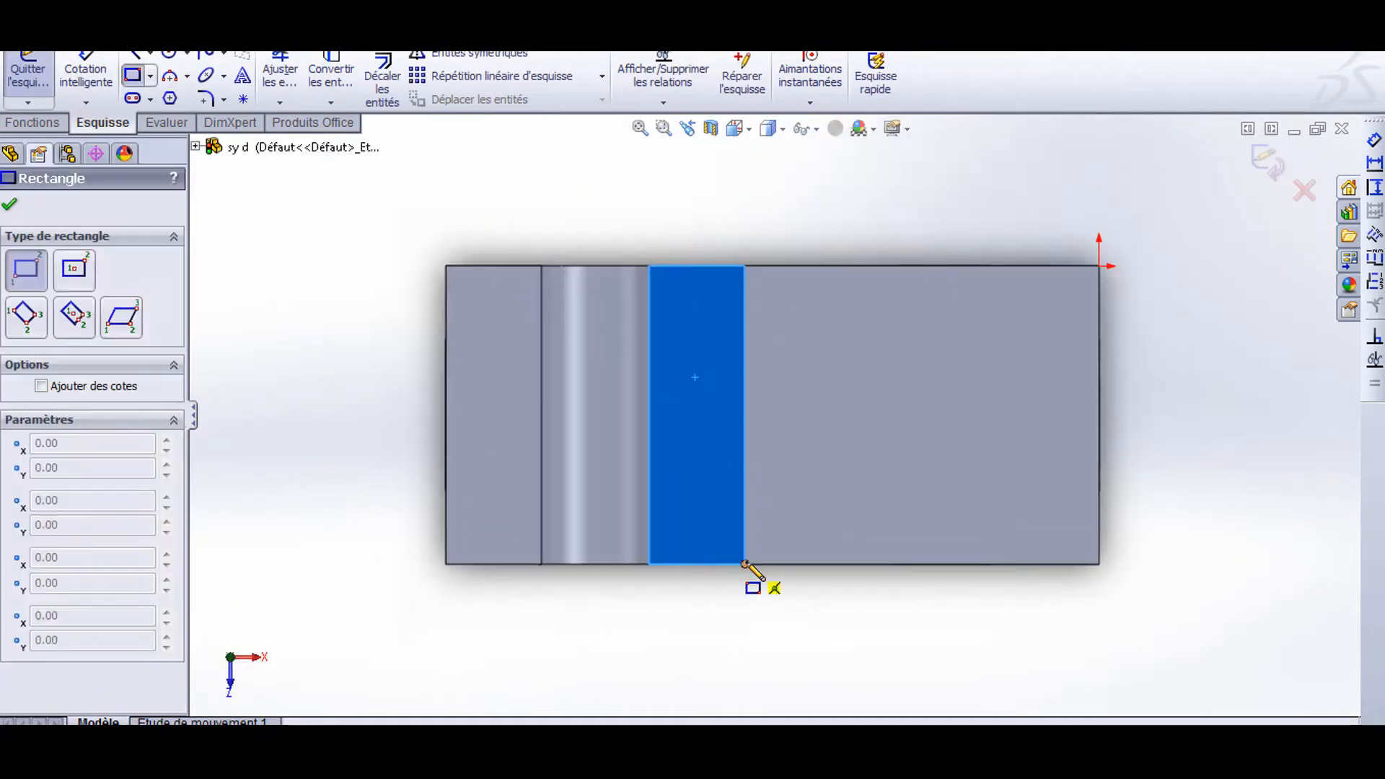
{"action": "left_click_drag", "start_coordinate": [745, 563], "coordinate": [446, 505]}
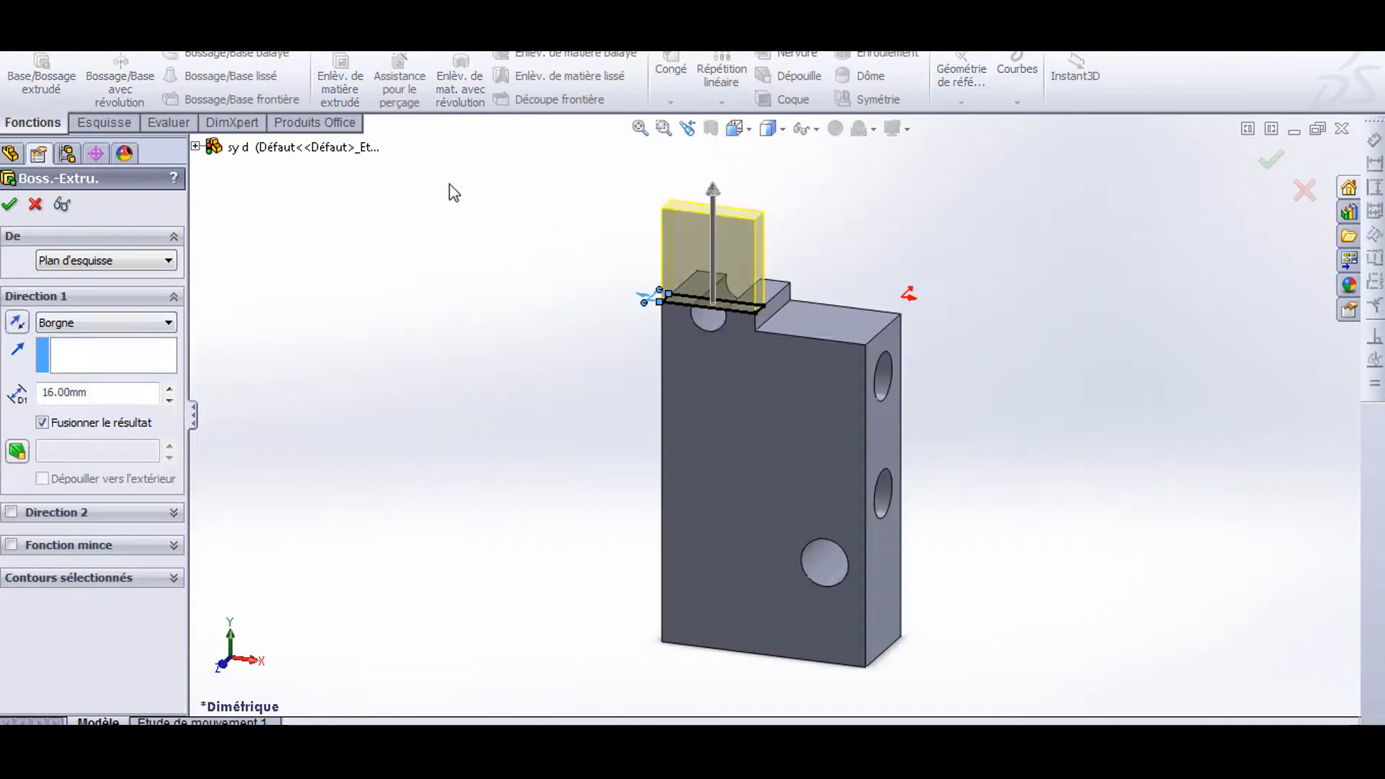
{"action": "left_click", "coordinate": [176, 401]}
{"action": "key", "text": "Return"}
Save the part as a part file in the CAR PROJET folder
{"action": "right_click", "coordinate": [947, 268]}
{"action": "middle_click_drag", "start_coordinate": [1013, 339], "coordinate": [587, 647]}
{"action": "left_click", "coordinate": [241, 52]}
{"action": "left_click", "coordinate": [309, 62]}
{"action": "key", "text": "Return"}
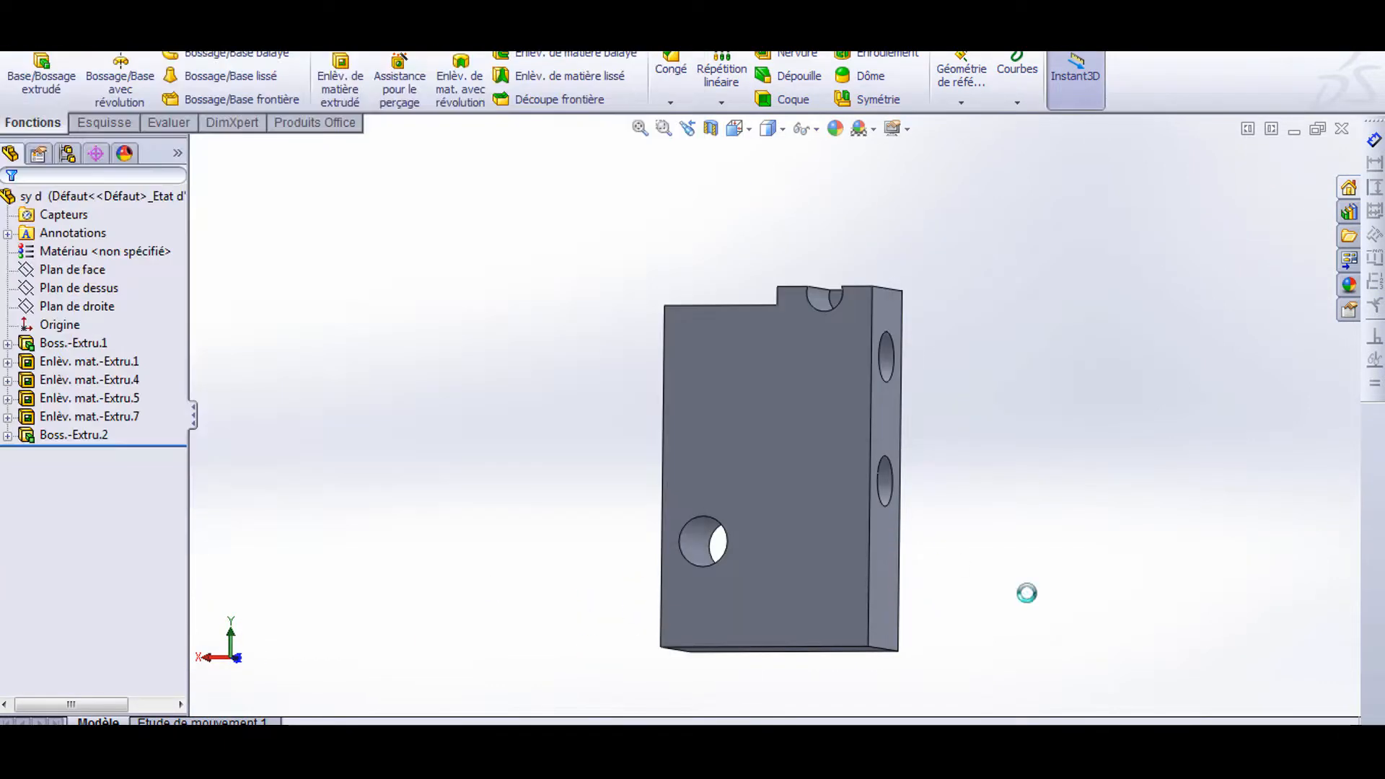
{"action": "middle_click_drag", "start_coordinate": [1027, 591], "coordinate": [1010, 548]}
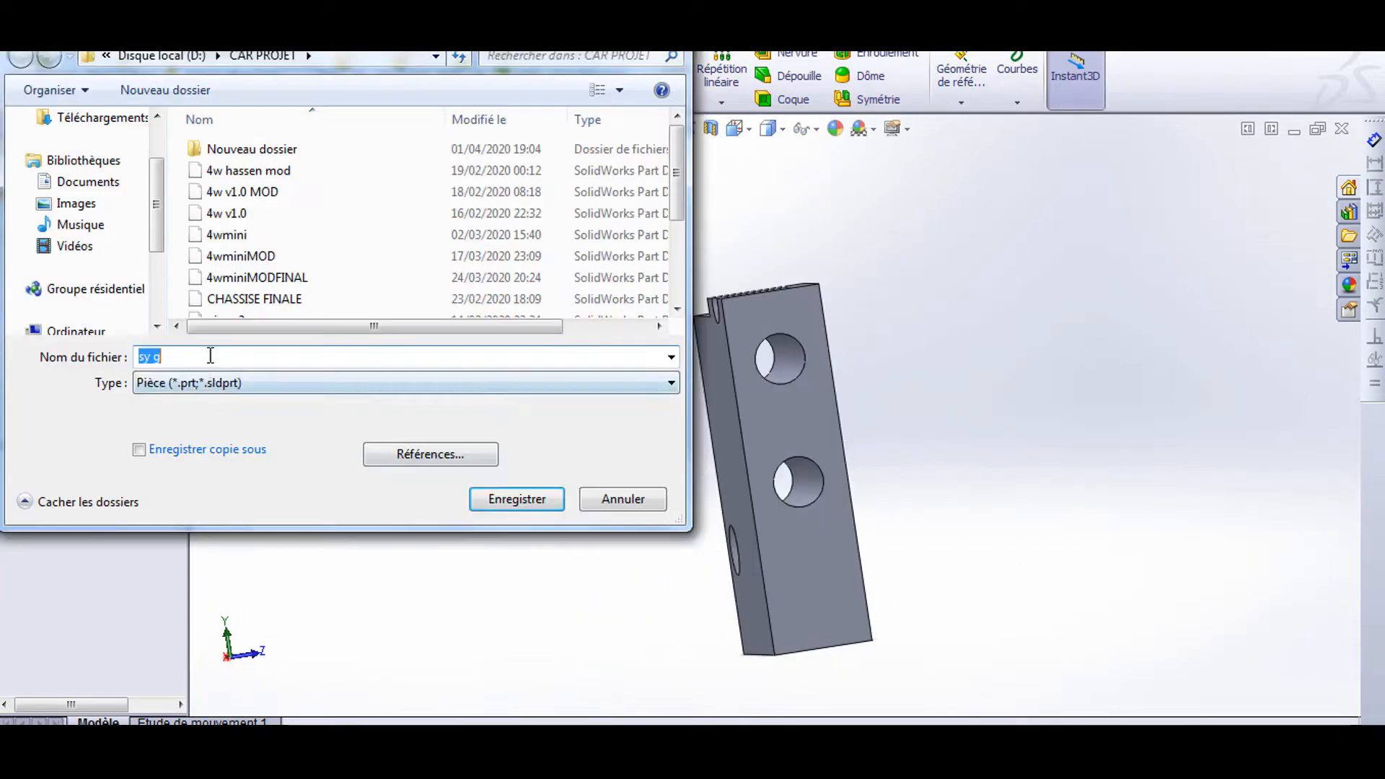
Sketch a small rectangle on the narrow side face, between the upper hole and the top edge
{"action": "right_click", "coordinate": [928, 423]}
{"action": "left_click", "coordinate": [1008, 524]}
{"action": "mouse_move", "coordinate": [1008, 535]}
{"action": "left_mouse_down"}
{"action": "mouse_move", "coordinate": [918, 652]}
{"action": "mouse_move", "coordinate": [857, 432]}
{"action": "left_mouse_up"}
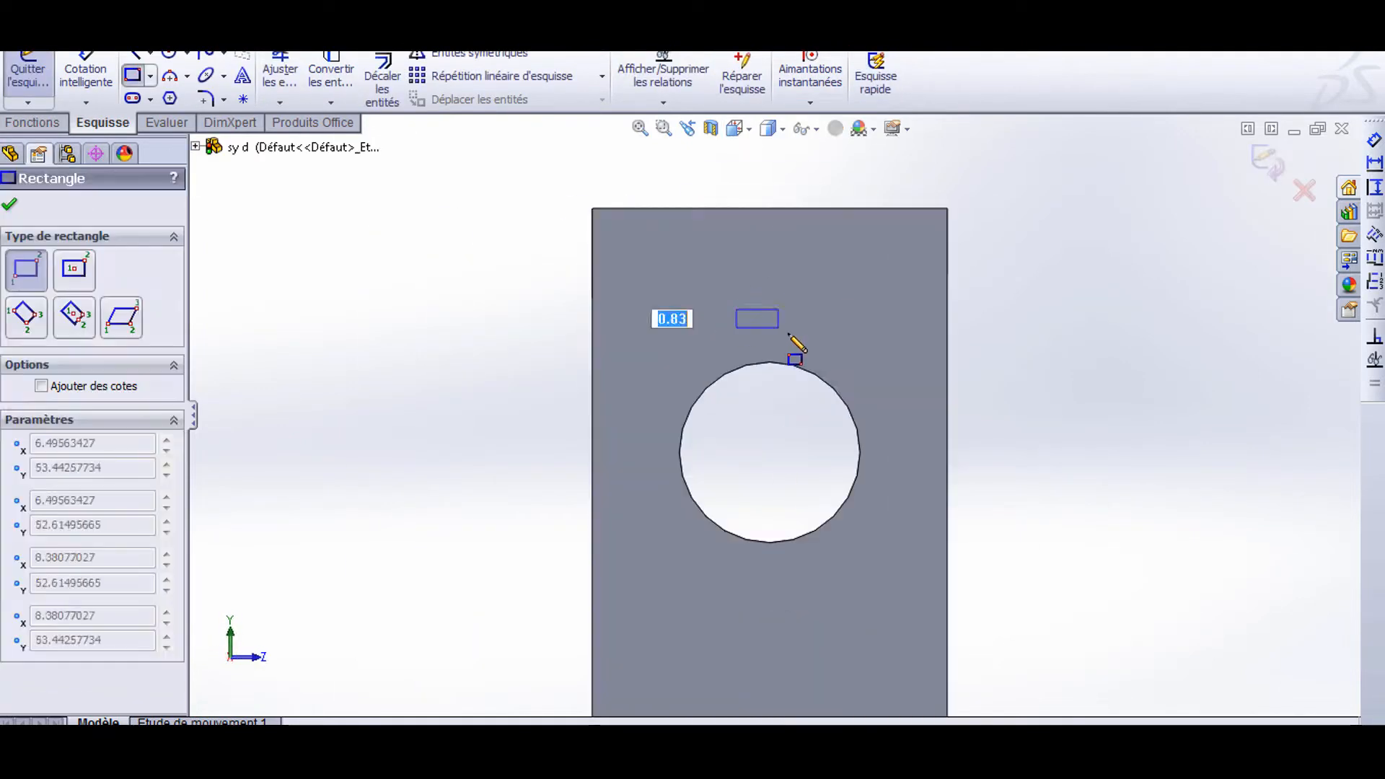
{"action": "left_click", "coordinate": [803, 335]}
Dimension the rectangle 6.5 mm from each vertical edge of the side face
{"action": "left_click", "coordinate": [85, 72]}
{"action": "left_click", "coordinate": [737, 323]}
{"action": "left_click", "coordinate": [593, 329]}
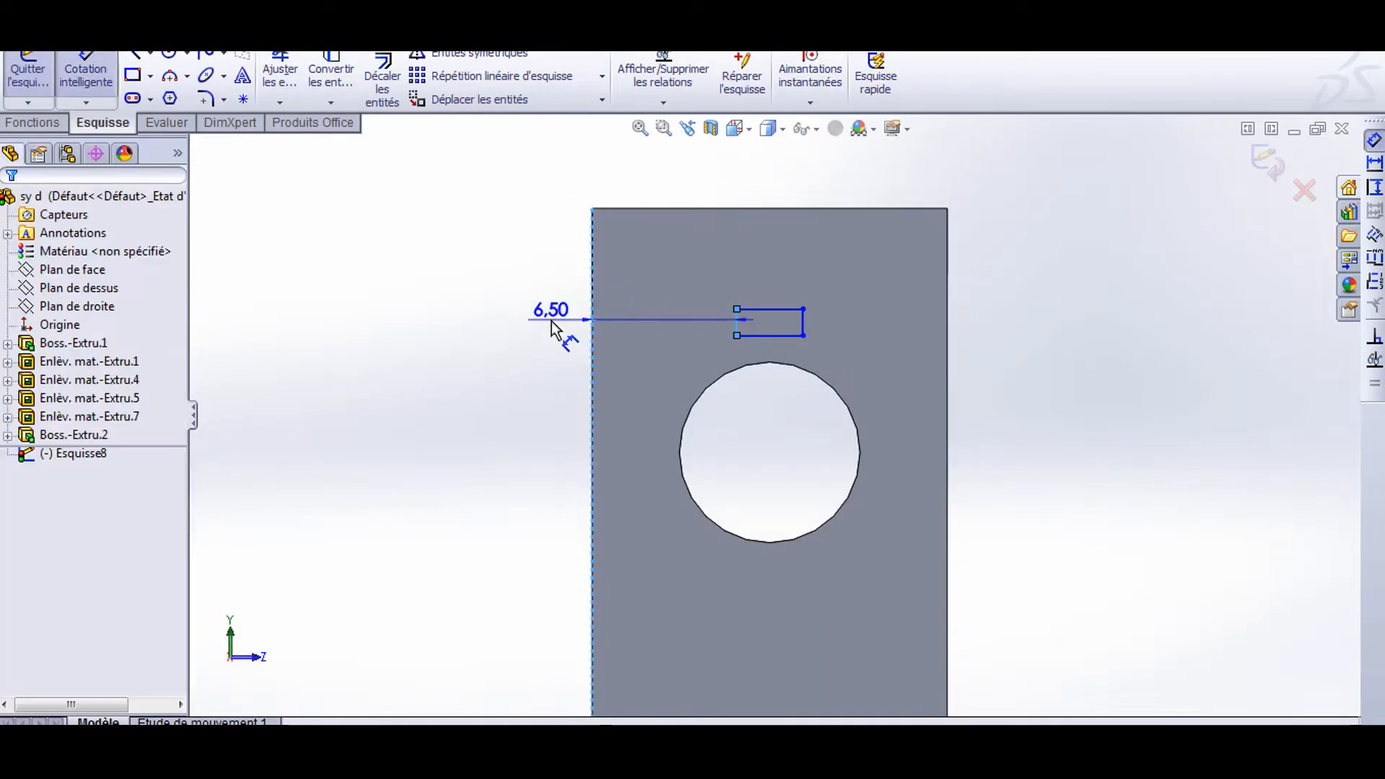
{"action": "left_click", "coordinate": [552, 328]}
{"action": "type", "text": "5"}
{"action": "key", "text": "Return"}
{"action": "left_click", "coordinate": [804, 321]}
{"action": "left_click", "coordinate": [947, 324]}
{"action": "left_click", "coordinate": [981, 310]}
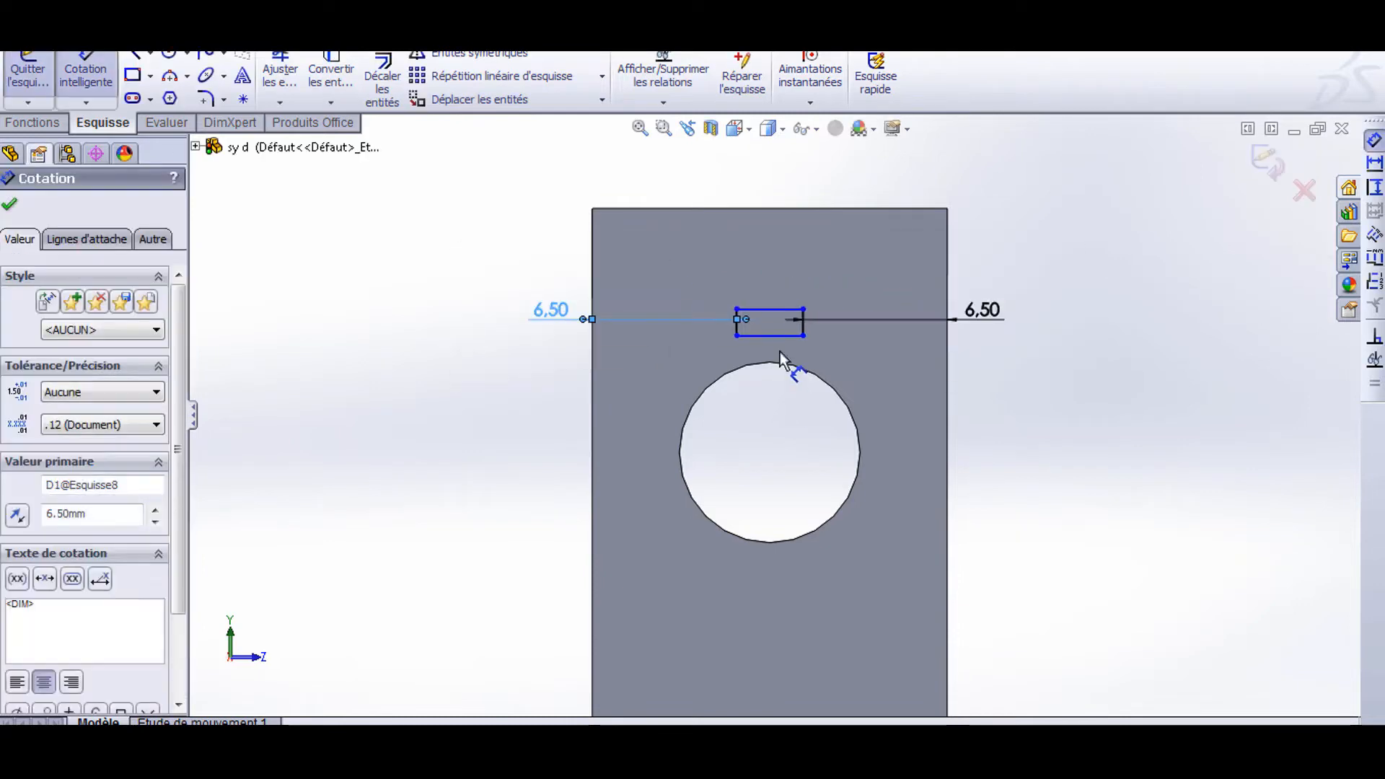
Place the rectangle 4 mm below the side face's top edge and set its height to 2 mm
{"action": "left_click", "coordinate": [772, 309]}
{"action": "left_click", "coordinate": [776, 209]}
{"action": "left_click", "coordinate": [503, 292]}
{"action": "type", "text": "4"}
{"action": "key", "text": "Return"}
{"action": "left_click", "coordinate": [737, 319]}
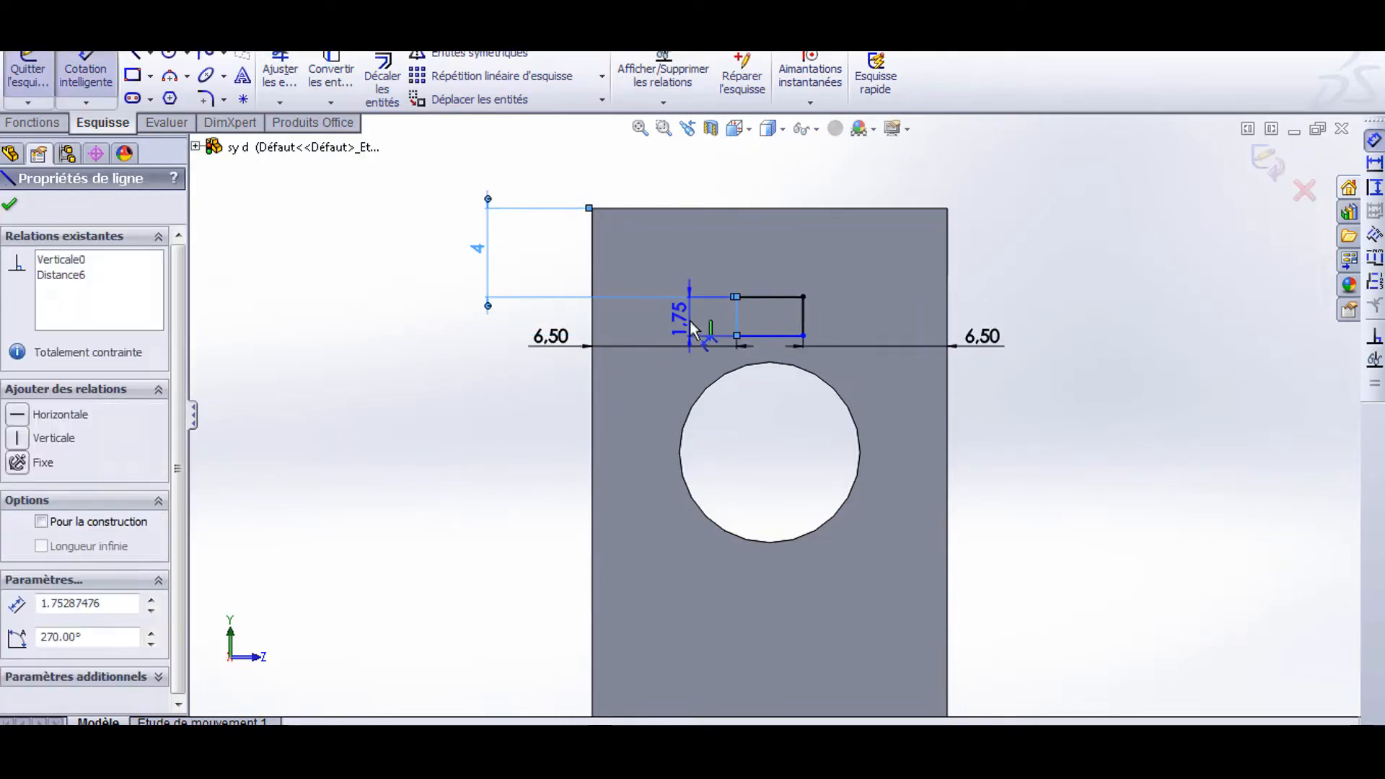
{"action": "left_click", "coordinate": [690, 318]}
{"action": "type", "text": "2"}
{"action": "key", "text": "Return"}
Cut the rectangle into the block with a blind depth of 17 mm
{"action": "left_click", "coordinate": [738, 129]}
{"action": "left_click", "coordinate": [840, 157]}
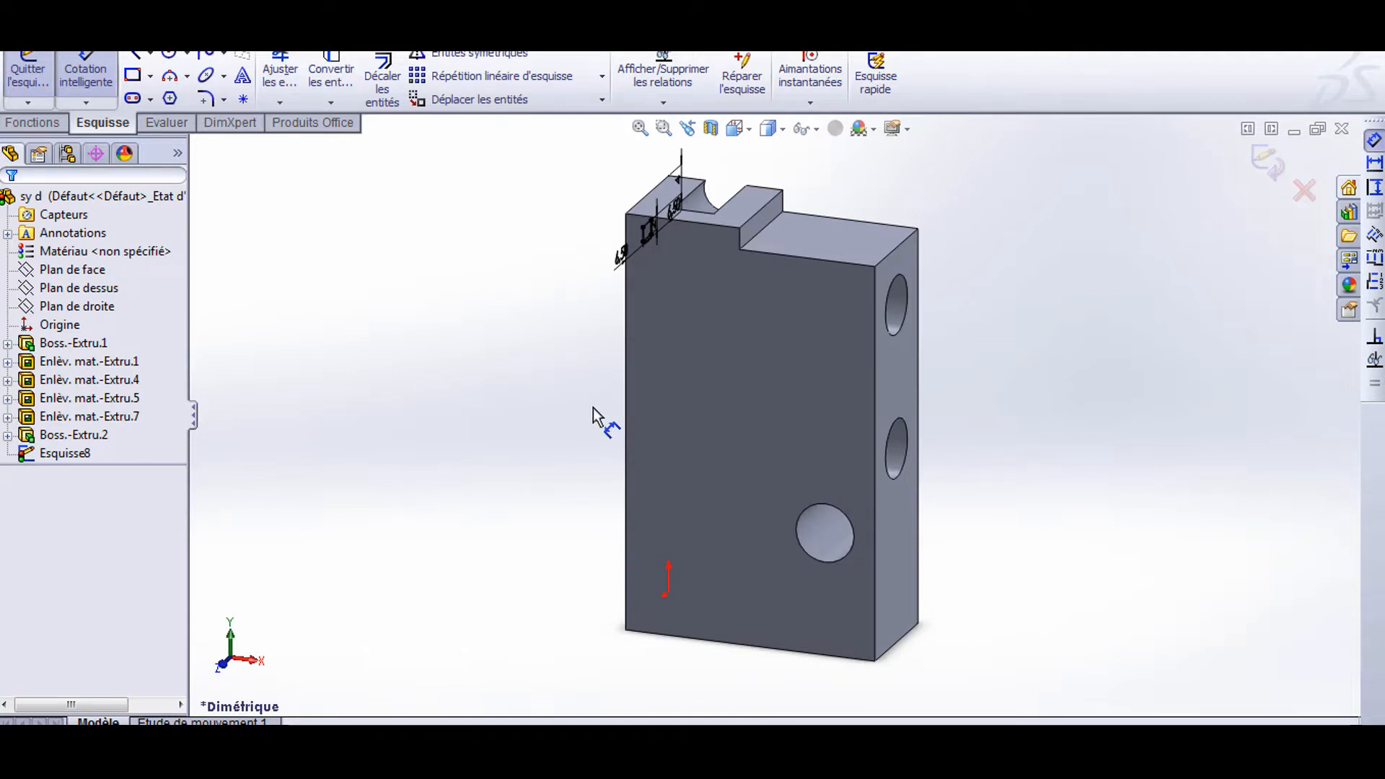
{"action": "left_click", "coordinate": [31, 122]}
{"action": "left_click", "coordinate": [340, 83]}
{"action": "left_click", "coordinate": [106, 322]}
{"action": "left_click", "coordinate": [64, 350]}
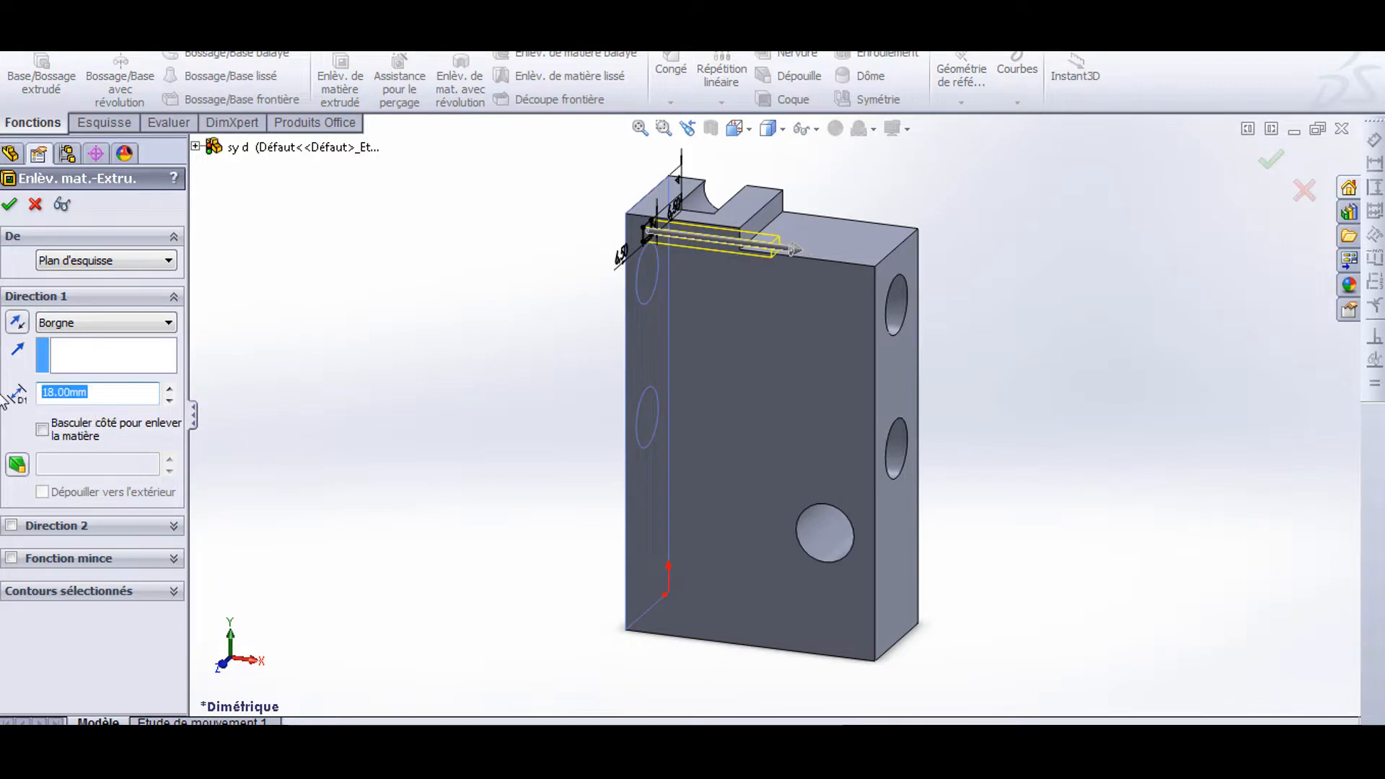
{"action": "key", "text": "Return"}
{"action": "key", "text": "ctrl+5"}
{"action": "left_click", "coordinate": [17, 321]}
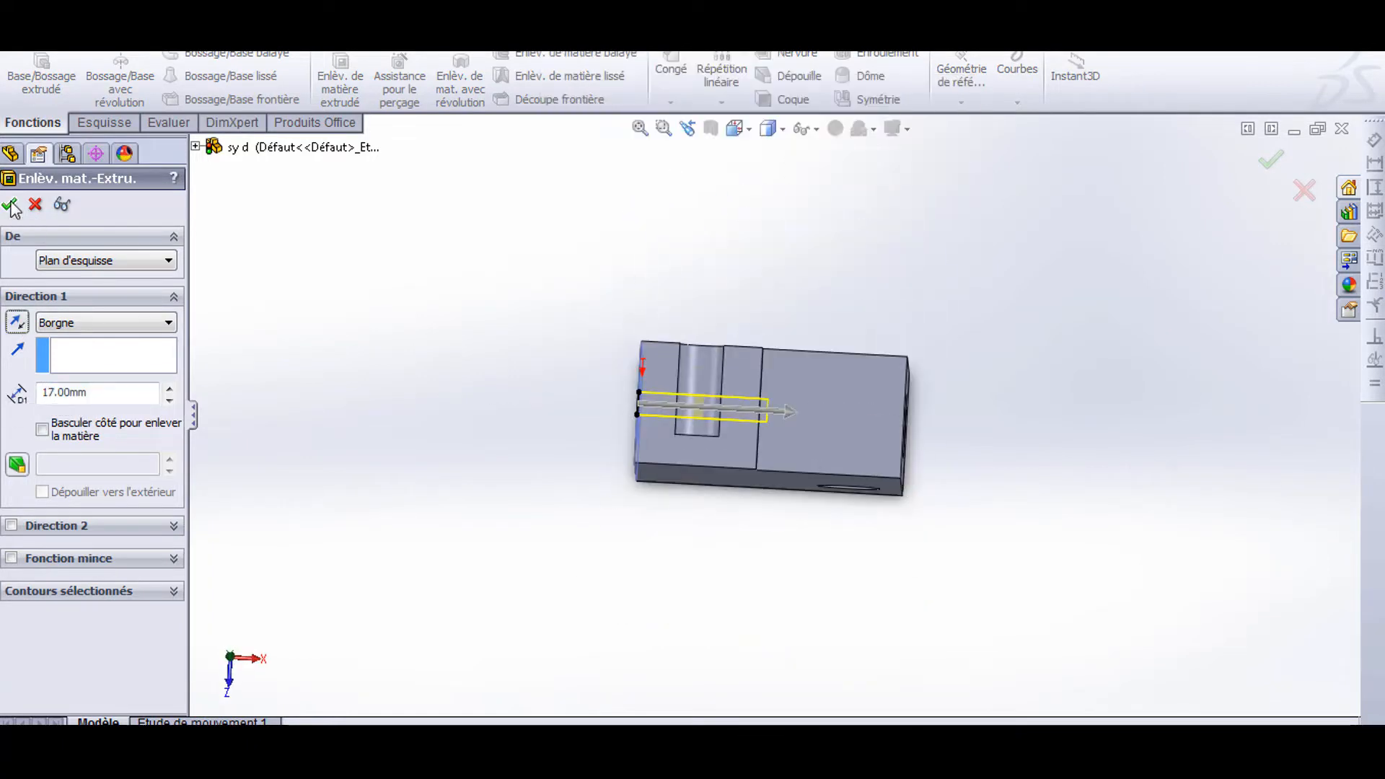
{"action": "left_click", "coordinate": [11, 205]}
Fillet the lowered step's top face with a 5 mm radius and round the block's remaining outer edges
{"action": "middle_click_drag", "start_coordinate": [621, 553], "coordinate": [735, 371]}
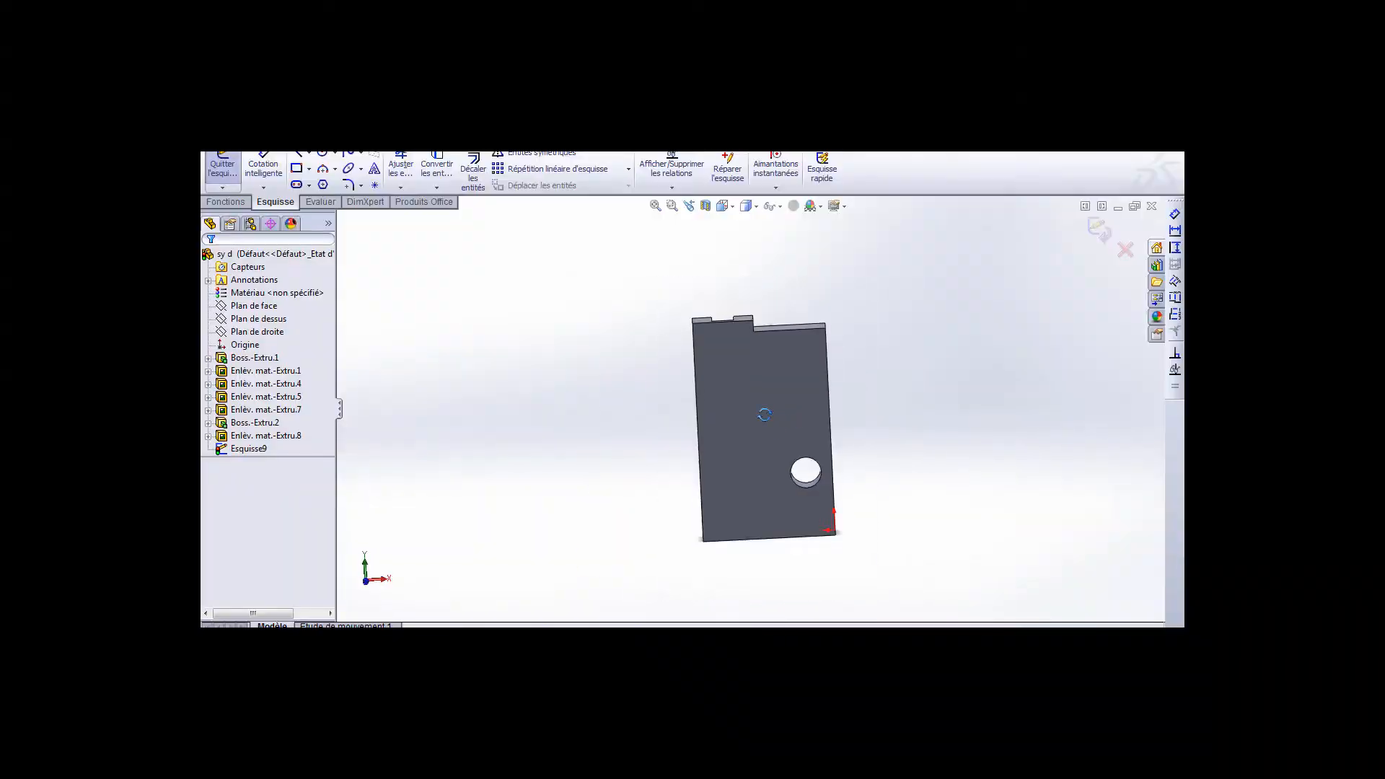
{"action": "middle_click_drag", "start_coordinate": [765, 414], "coordinate": [846, 449]}
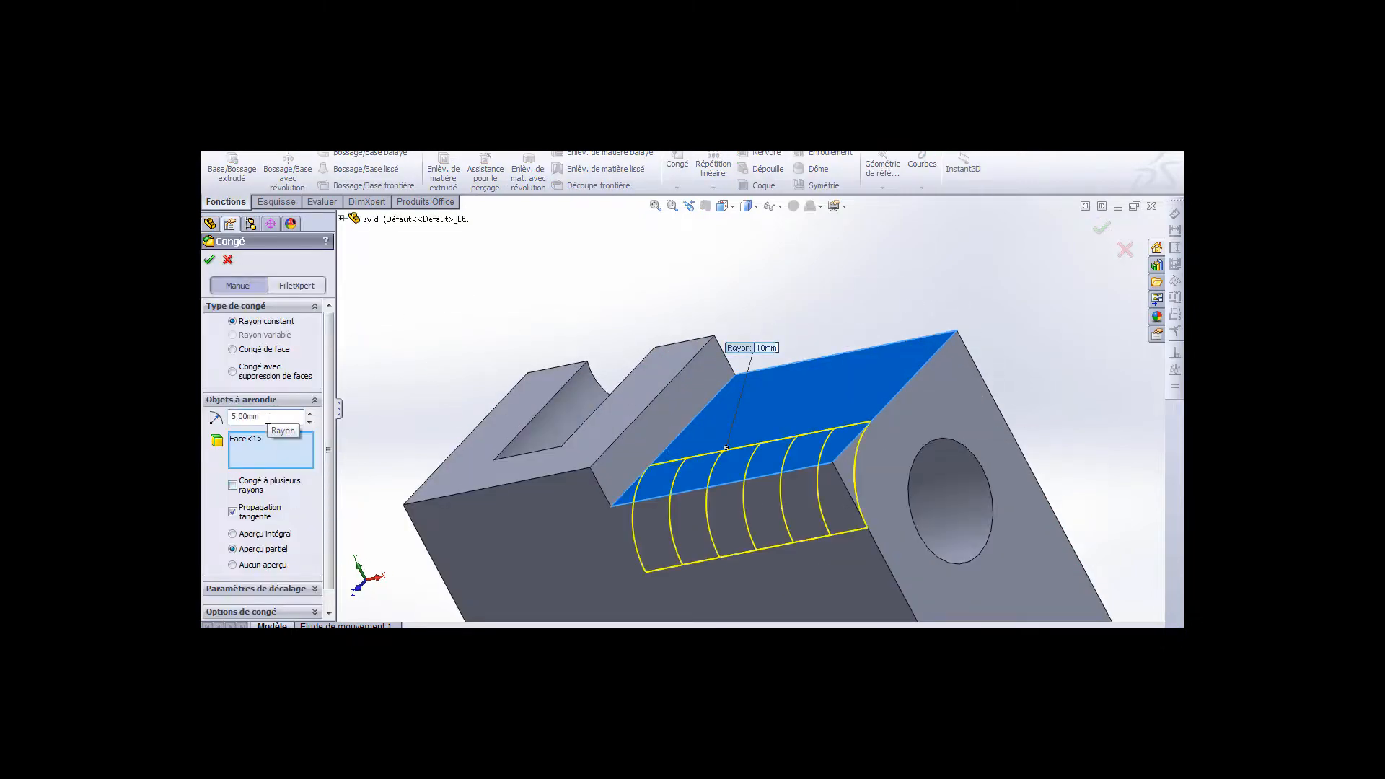
{"action": "scroll", "coordinate": [667, 433], "scroll_direction": "down", "scroll_amount": 2}
{"action": "left_click", "coordinate": [666, 433]}
{"action": "type", "text": "5"}
{"action": "key", "text": "Return"}
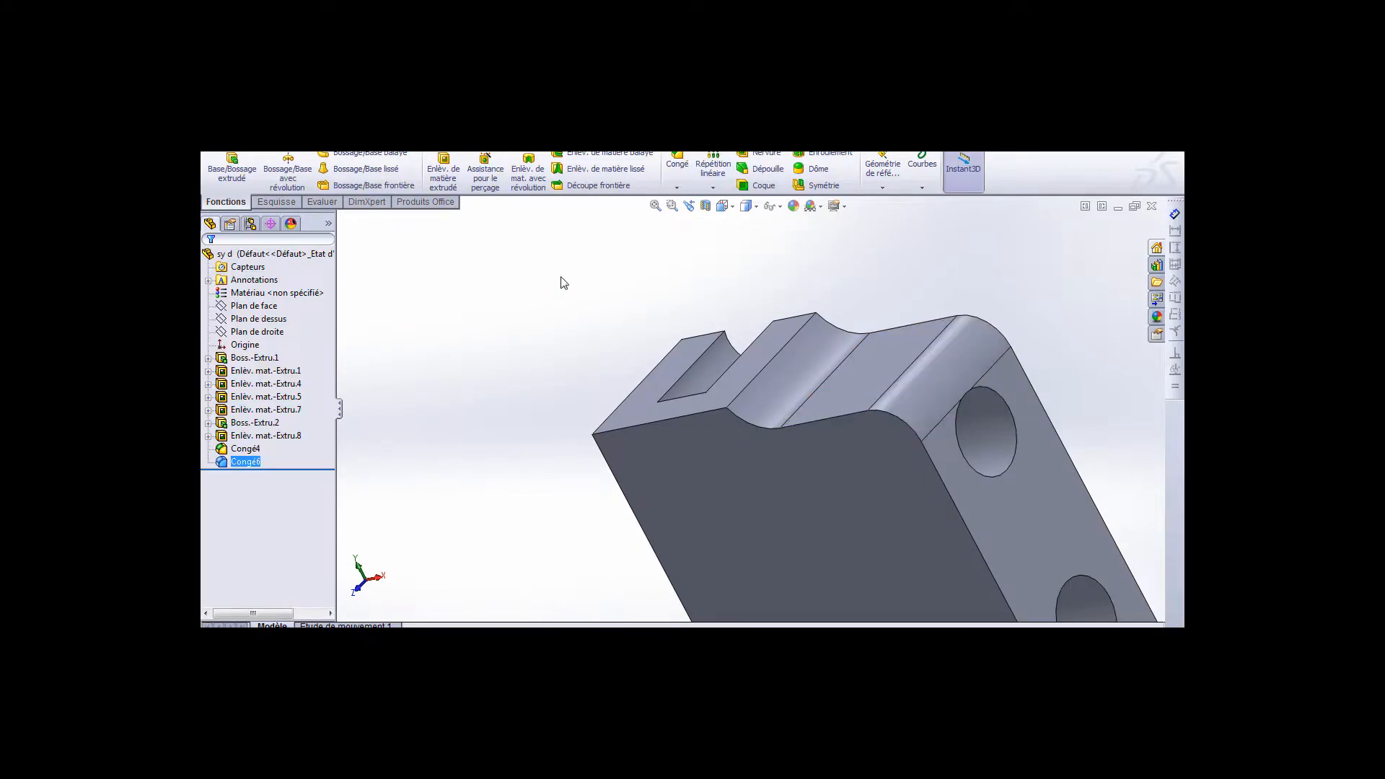
{"action": "left_click", "coordinate": [677, 162]}
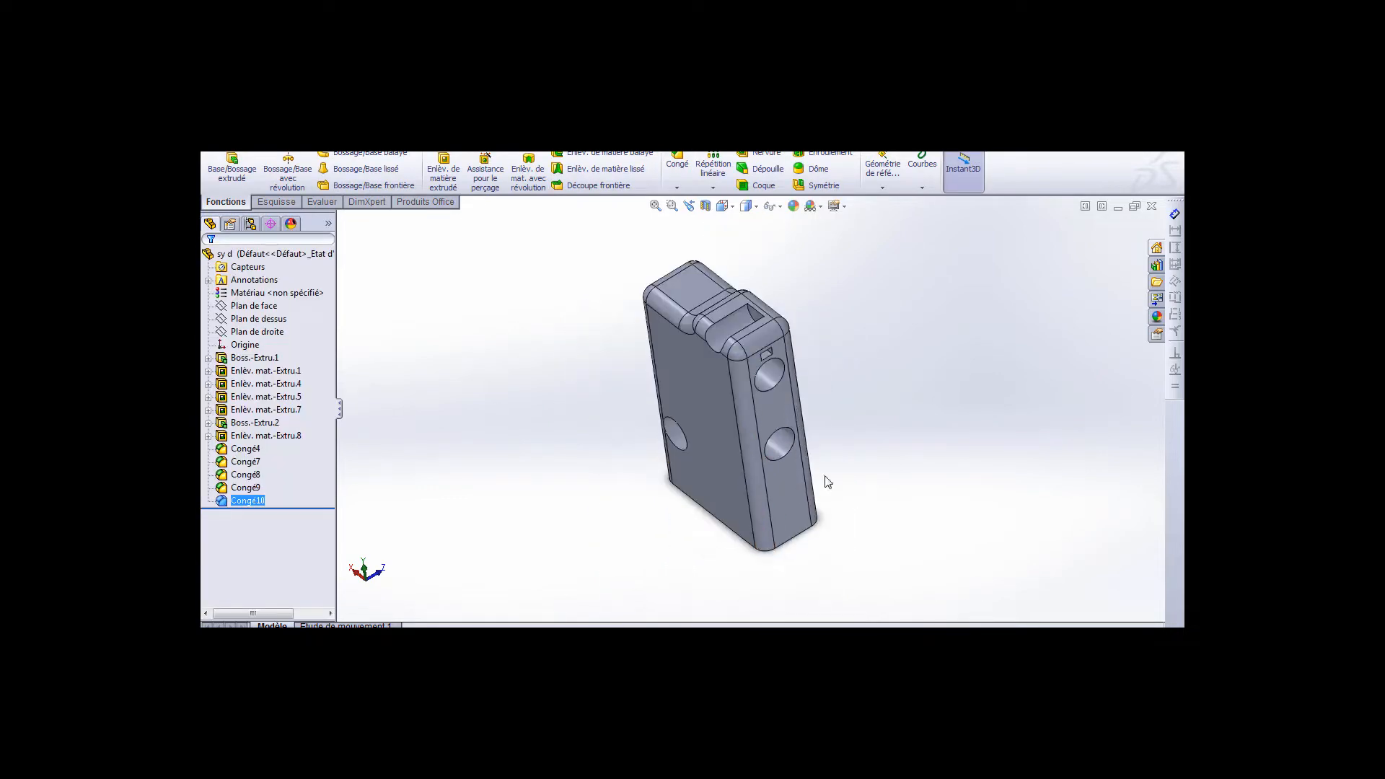
Sketch a small rectangle in the plane of the raised top face, over the rounded edge of the step
{"action": "middle_click_drag", "start_coordinate": [828, 482], "coordinate": [757, 462]}
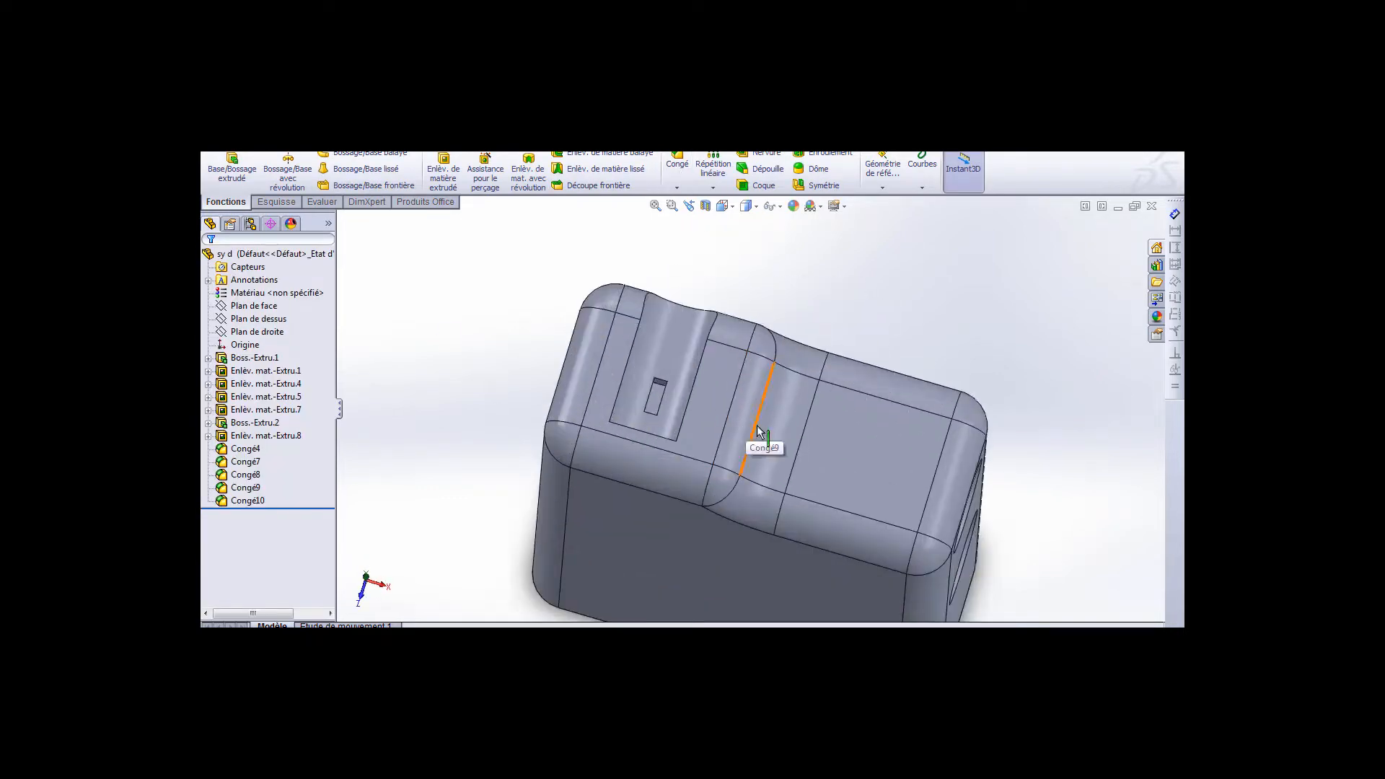
{"action": "left_click", "coordinate": [757, 431]}
{"action": "left_click", "coordinate": [276, 202]}
{"action": "middle_click_drag", "start_coordinate": [875, 389], "coordinate": [668, 383]}
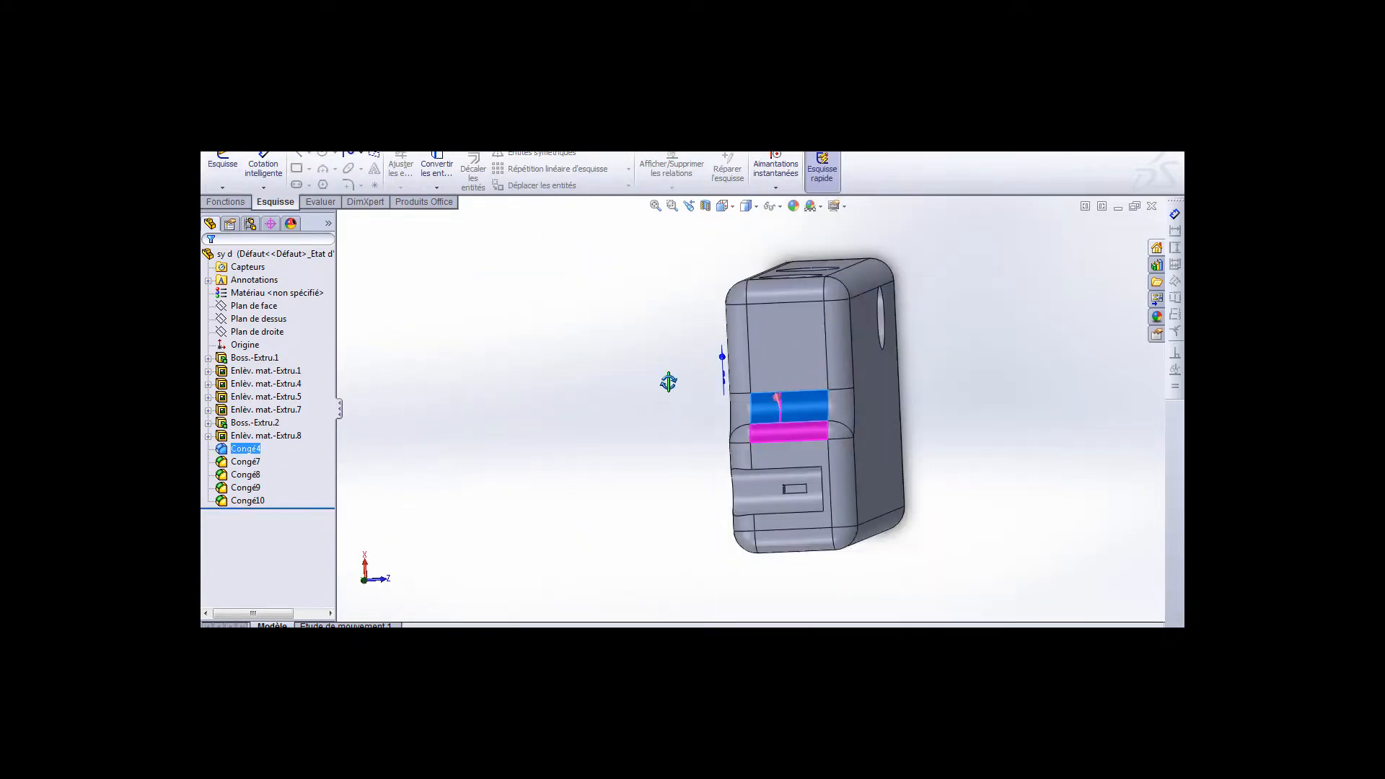
{"action": "left_click", "coordinate": [792, 462]}
{"action": "left_click", "coordinate": [296, 169]}
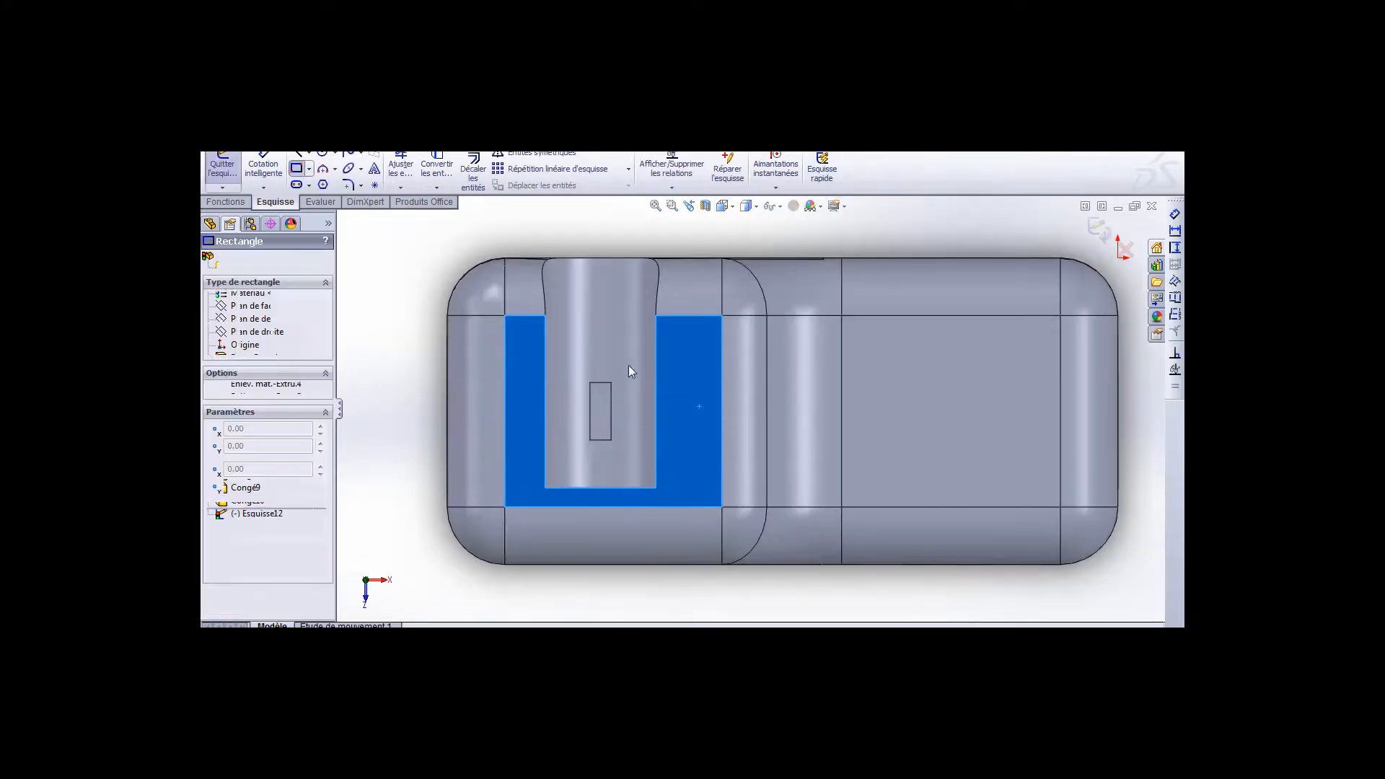
{"action": "left_click", "coordinate": [726, 382]}
{"action": "left_click", "coordinate": [749, 440]}
Set the rectangle's size to 2 mm by 3 mm, with the 2 mm side across the step
{"action": "left_click", "coordinate": [264, 169]}
{"action": "left_click", "coordinate": [738, 382]}
{"action": "left_click", "coordinate": [742, 354]}
{"action": "type", "text": "2"}
{"action": "key", "text": "Return"}
{"action": "left_click", "coordinate": [765, 414]}
{"action": "left_click", "coordinate": [792, 411]}
{"action": "key", "text": "Return"}
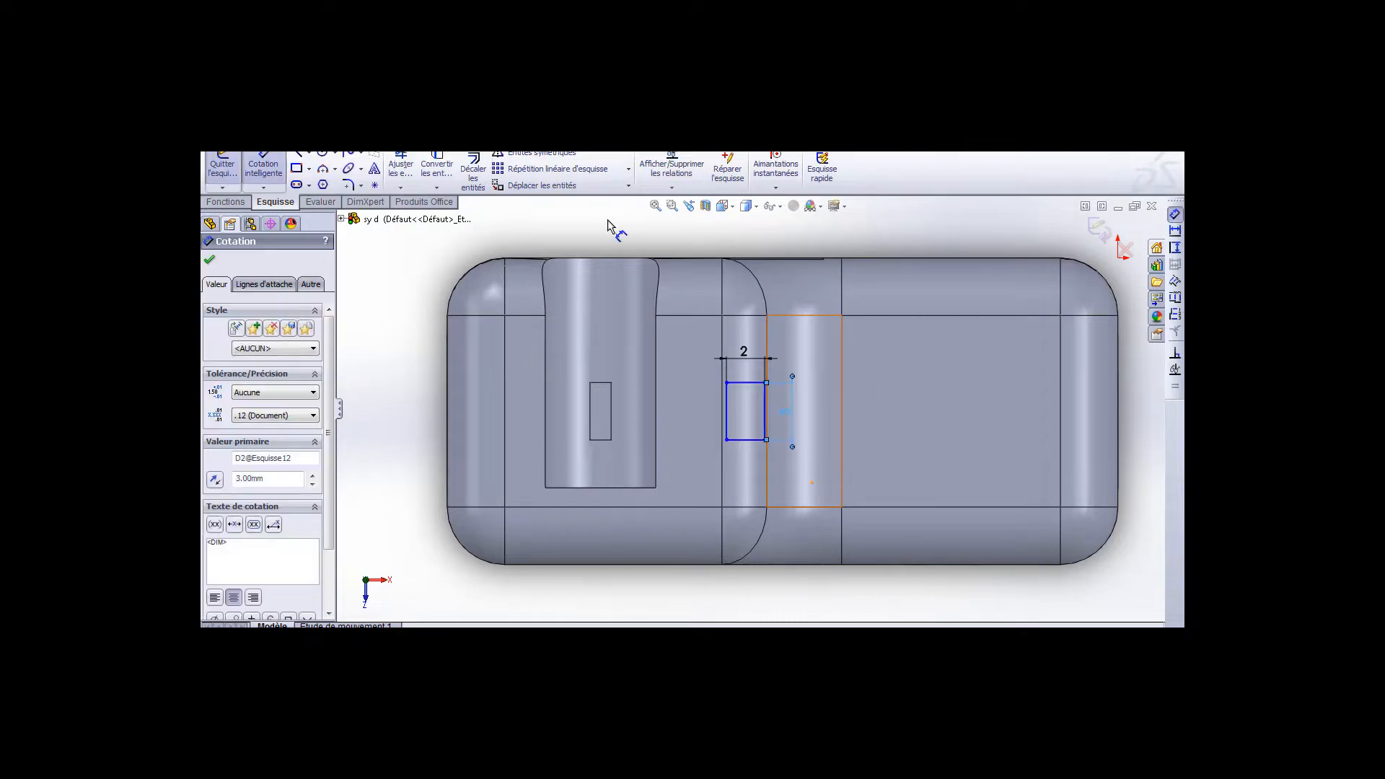
Cut the rectangle from the rounded step edge down into the block as a small pocket
{"action": "left_click", "coordinate": [225, 202]}
{"action": "left_click", "coordinate": [443, 173]}
{"action": "right_click", "coordinate": [529, 296]}
{"action": "middle_click_drag", "start_coordinate": [529, 296], "coordinate": [375, 310]}
{"action": "left_click", "coordinate": [215, 343]}
{"action": "middle_click_drag", "start_coordinate": [548, 346], "coordinate": [548, 270]}
{"action": "key", "text": "Return"}
Sketch a 3 by 2 mm rectangle over the slot opening above the side face's upper hole
{"action": "left_click", "coordinate": [714, 412]}
{"action": "left_click", "coordinate": [277, 202]}
{"action": "left_click_drag", "start_coordinate": [659, 374], "coordinate": [762, 443]}
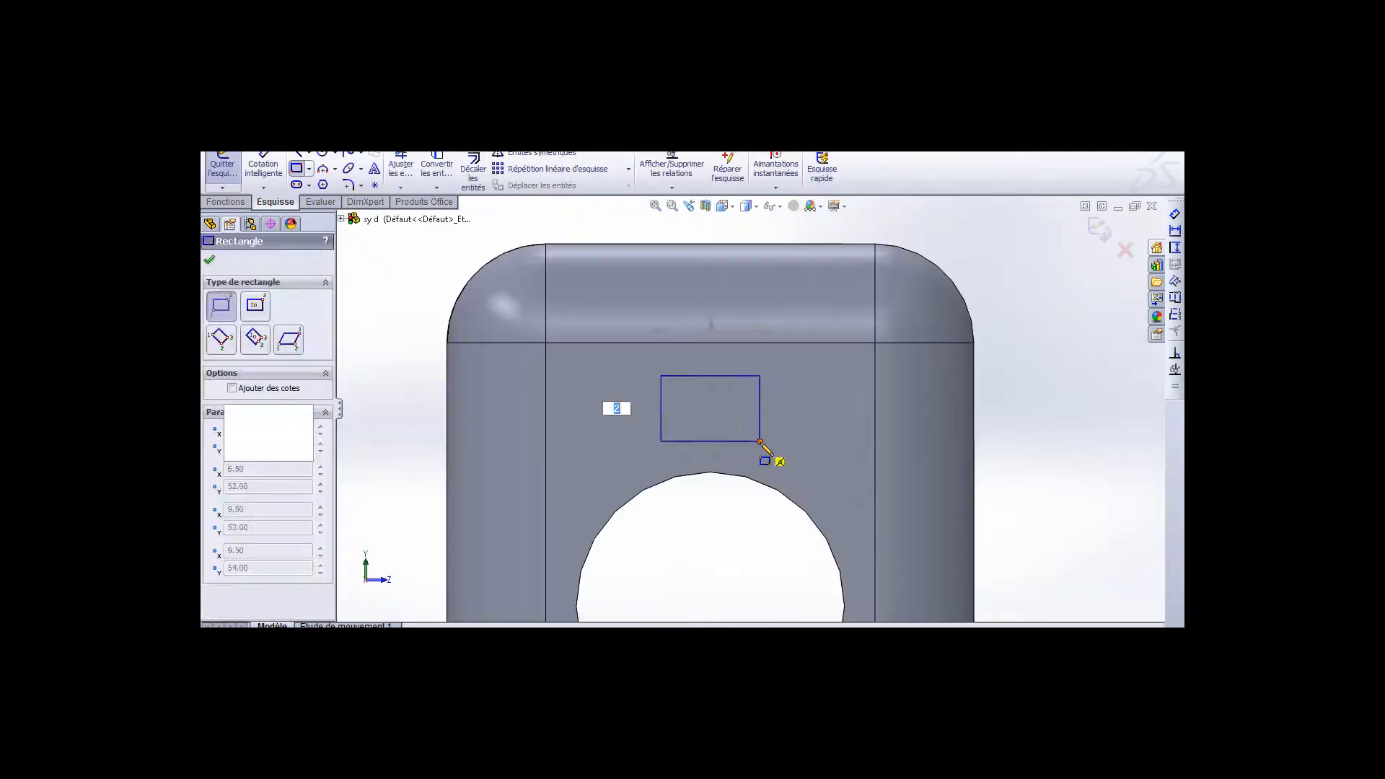
Try to cut the side face's rectangle 16 mm into the block
{"action": "left_click", "coordinate": [225, 202]}
{"action": "left_click", "coordinate": [443, 173]}
{"action": "middle_click_drag", "start_coordinate": [649, 361], "coordinate": [760, 309]}
{"action": "scroll", "coordinate": [760, 309], "scroll_direction": "down", "scroll_amount": 2}
{"action": "left_click", "coordinate": [322, 390]}
{"action": "mouse_move", "coordinate": [548, 310]}
{"action": "middle_mouse_down"}
{"action": "mouse_move", "coordinate": [655, 325]}
{"action": "mouse_move", "coordinate": [721, 354]}
{"action": "middle_mouse_up"}
{"action": "scroll", "coordinate": [654, 324], "scroll_direction": "down", "scroll_amount": 5}
{"action": "scroll", "coordinate": [649, 360], "scroll_direction": "up", "scroll_amount": 5}
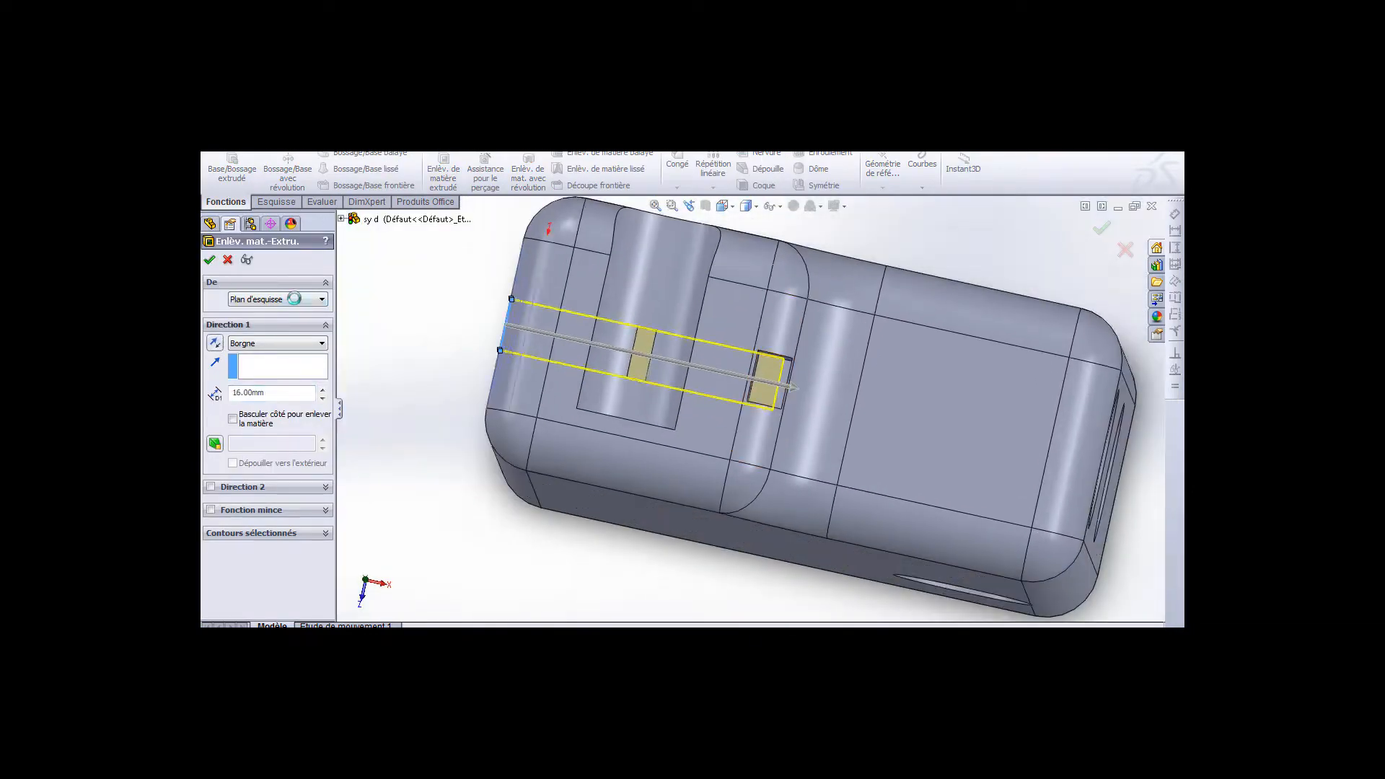
{"action": "right_click", "coordinate": [402, 356]}
{"action": "left_click", "coordinate": [464, 386]}
{"action": "middle_click_drag", "start_coordinate": [649, 397], "coordinate": [721, 361]}
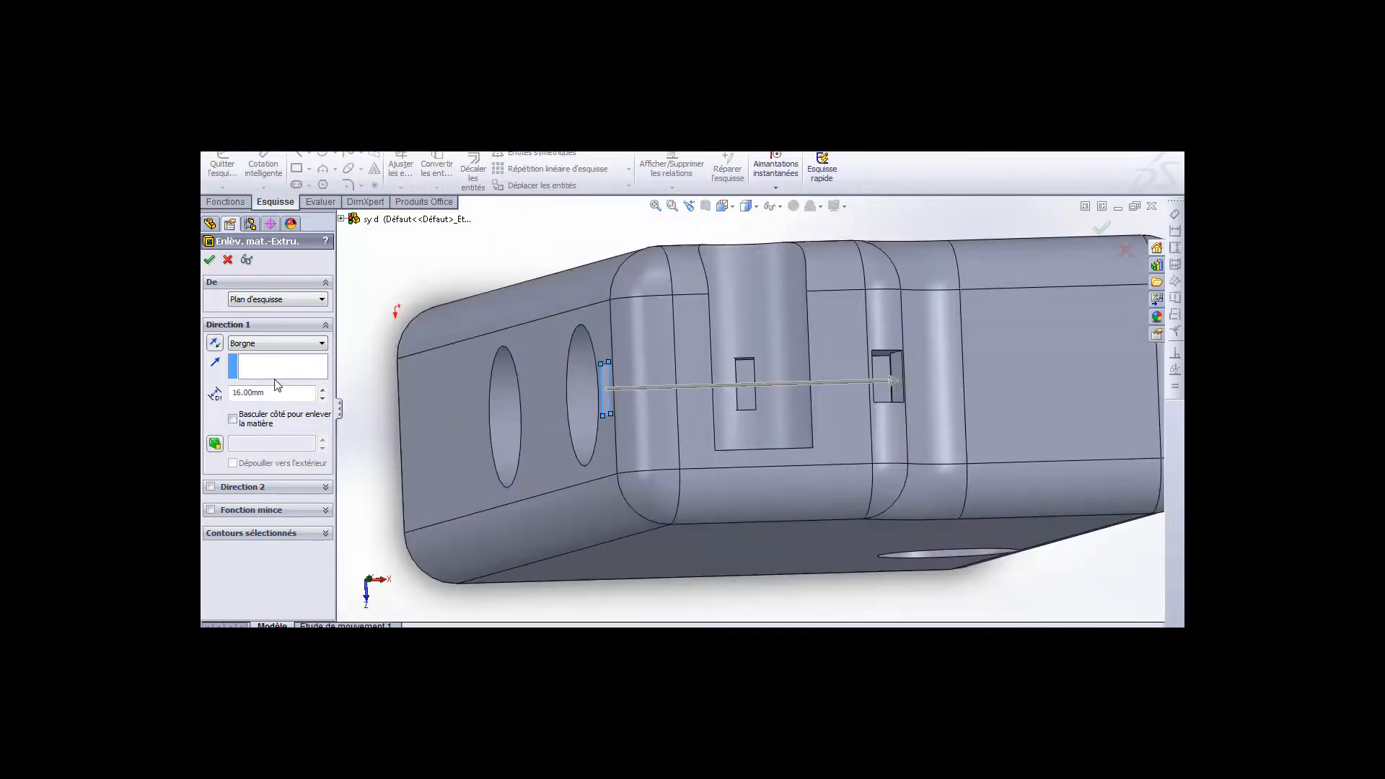
{"action": "left_click", "coordinate": [228, 260]}
Cut the small rectangular pocket at the rounded step edge with a blind depth of 6 mm
{"action": "left_click", "coordinate": [722, 206]}
{"action": "right_click", "coordinate": [377, 295]}
{"action": "scroll", "coordinate": [793, 375], "scroll_direction": "up", "scroll_amount": 5}
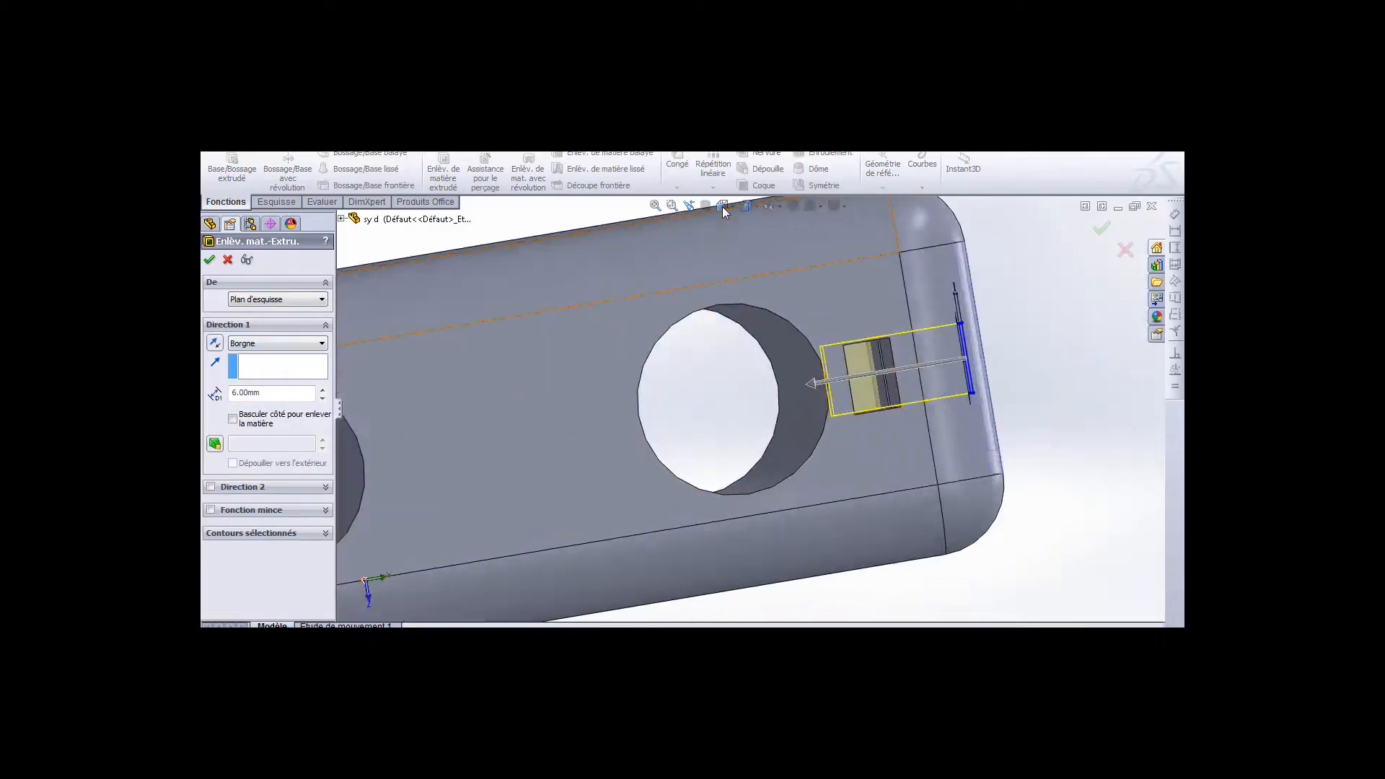
{"action": "left_click", "coordinate": [722, 206]}
{"action": "left_click", "coordinate": [1102, 228]}
{"action": "right_click", "coordinate": [959, 232]}
{"action": "key", "text": "Escape"}
Sketch a guide circle in the middle of the large front face, above the through hole
{"action": "scroll", "coordinate": [793, 375], "scroll_direction": "up", "scroll_amount": 5}
{"action": "scroll", "coordinate": [722, 360], "scroll_direction": "down", "scroll_amount": 5}
{"action": "mouse_move", "coordinate": [794, 360]}
{"action": "middle_mouse_down"}
{"action": "mouse_move", "coordinate": [719, 340]}
{"action": "mouse_move", "coordinate": [928, 554]}
{"action": "mouse_move", "coordinate": [735, 401]}
{"action": "mouse_move", "coordinate": [829, 365]}
{"action": "middle_mouse_up"}
{"action": "left_click", "coordinate": [223, 165]}
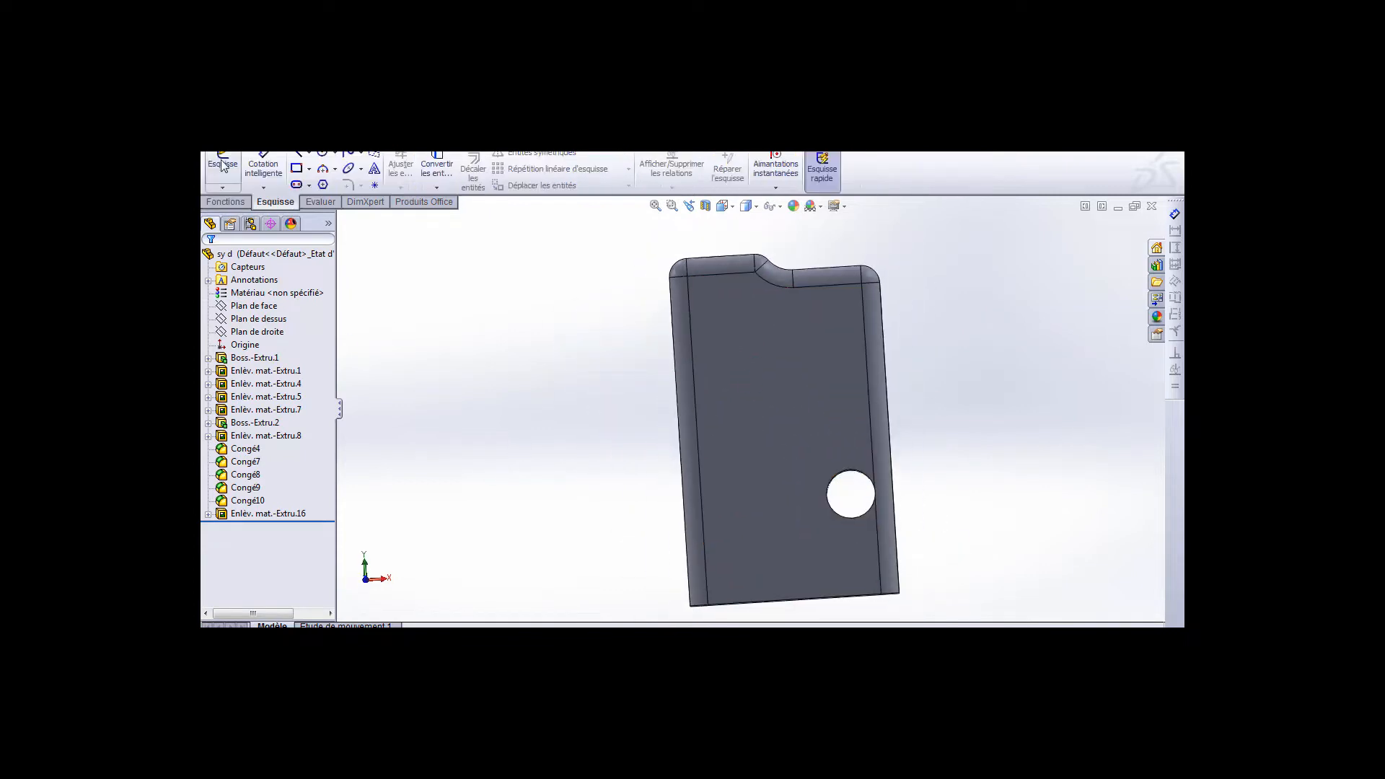
{"action": "left_click", "coordinate": [722, 361]}
{"action": "scroll", "coordinate": [692, 350], "scroll_direction": "up", "scroll_amount": 5}
{"action": "left_click", "coordinate": [749, 400]}
{"action": "left_click", "coordinate": [798, 400]}
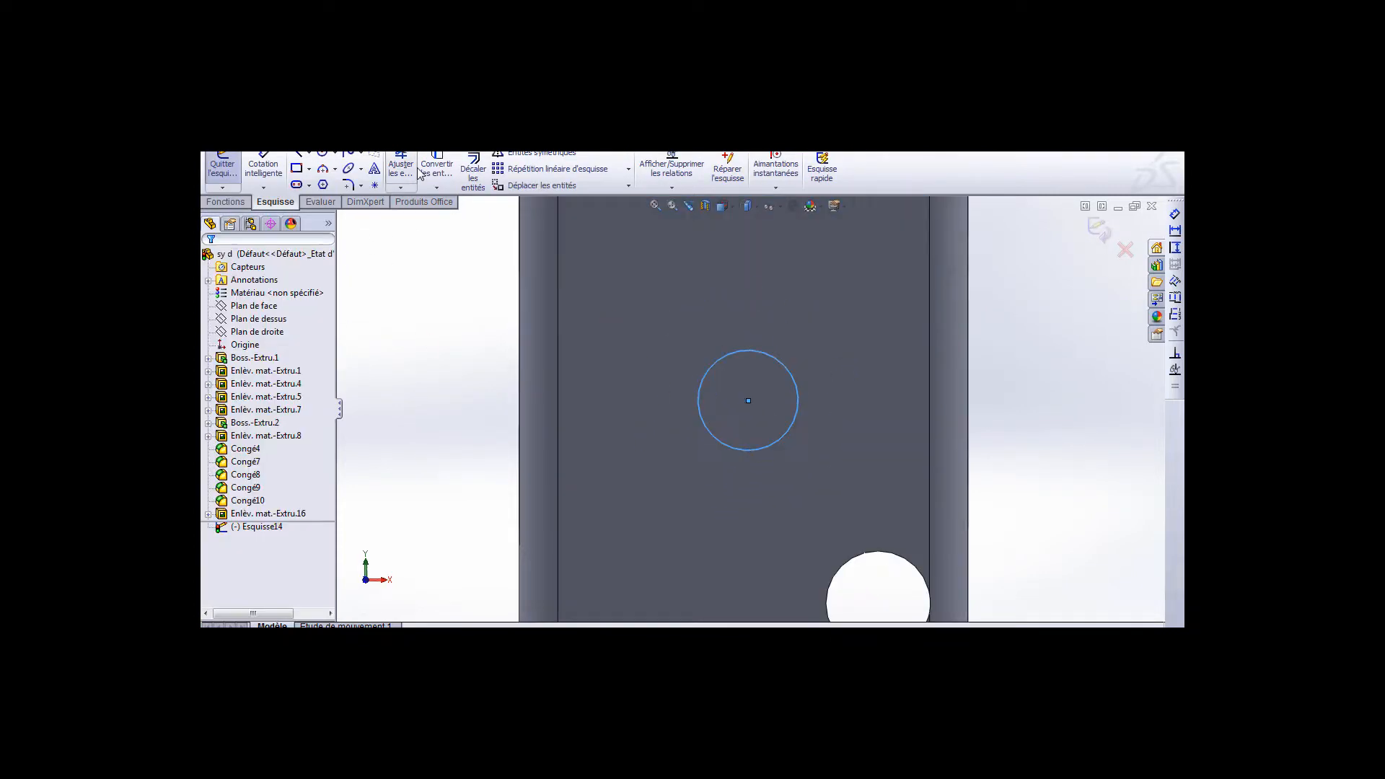
Add bold sketch text with "CNC" and the maker's full name around the circle, at 50% width and 100% spacing
{"action": "left_click", "coordinate": [374, 168]}
{"action": "left_click", "coordinate": [748, 350]}
{"action": "left_click", "coordinate": [260, 412]}
{"action": "type", "text": "CNC * DHIB HASSEN*"}
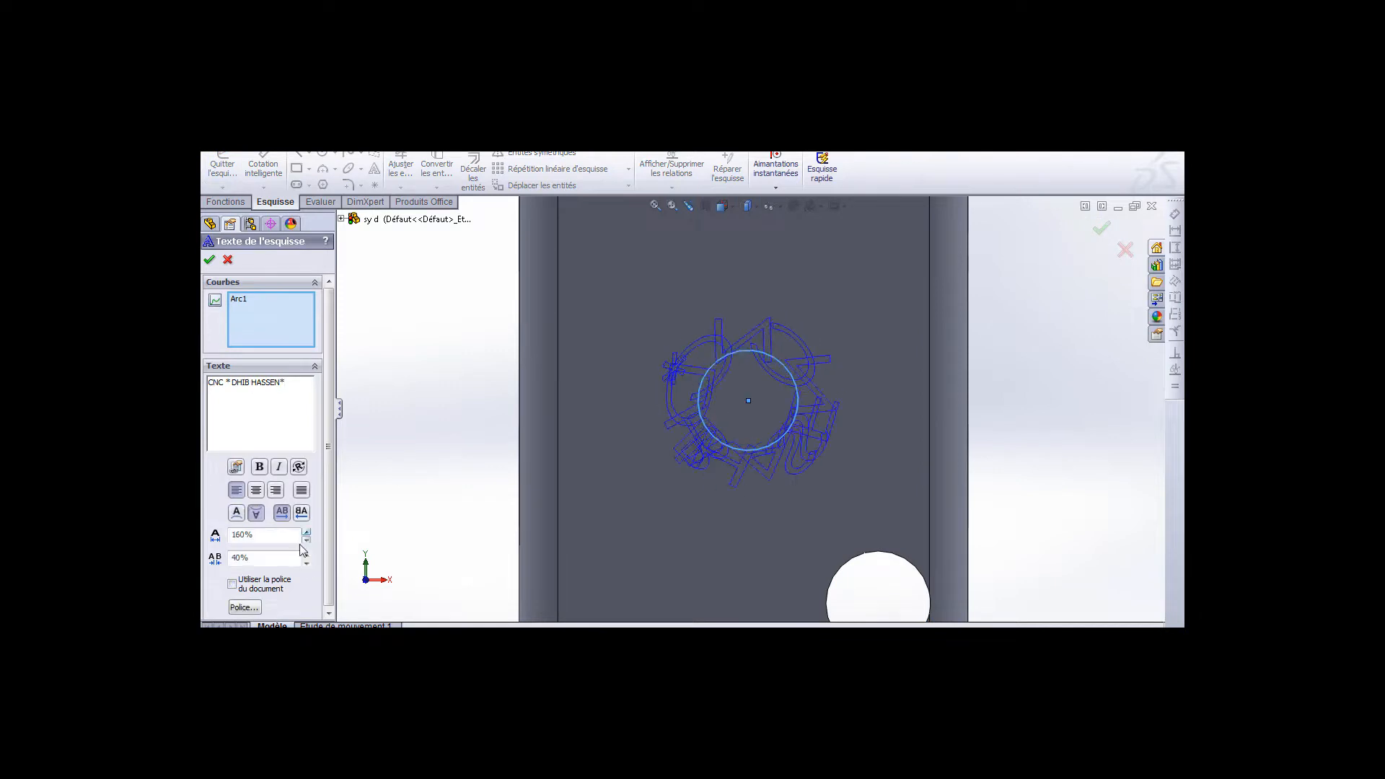
{"action": "left_click", "coordinate": [245, 607]}
{"action": "left_click", "coordinate": [652, 358]}
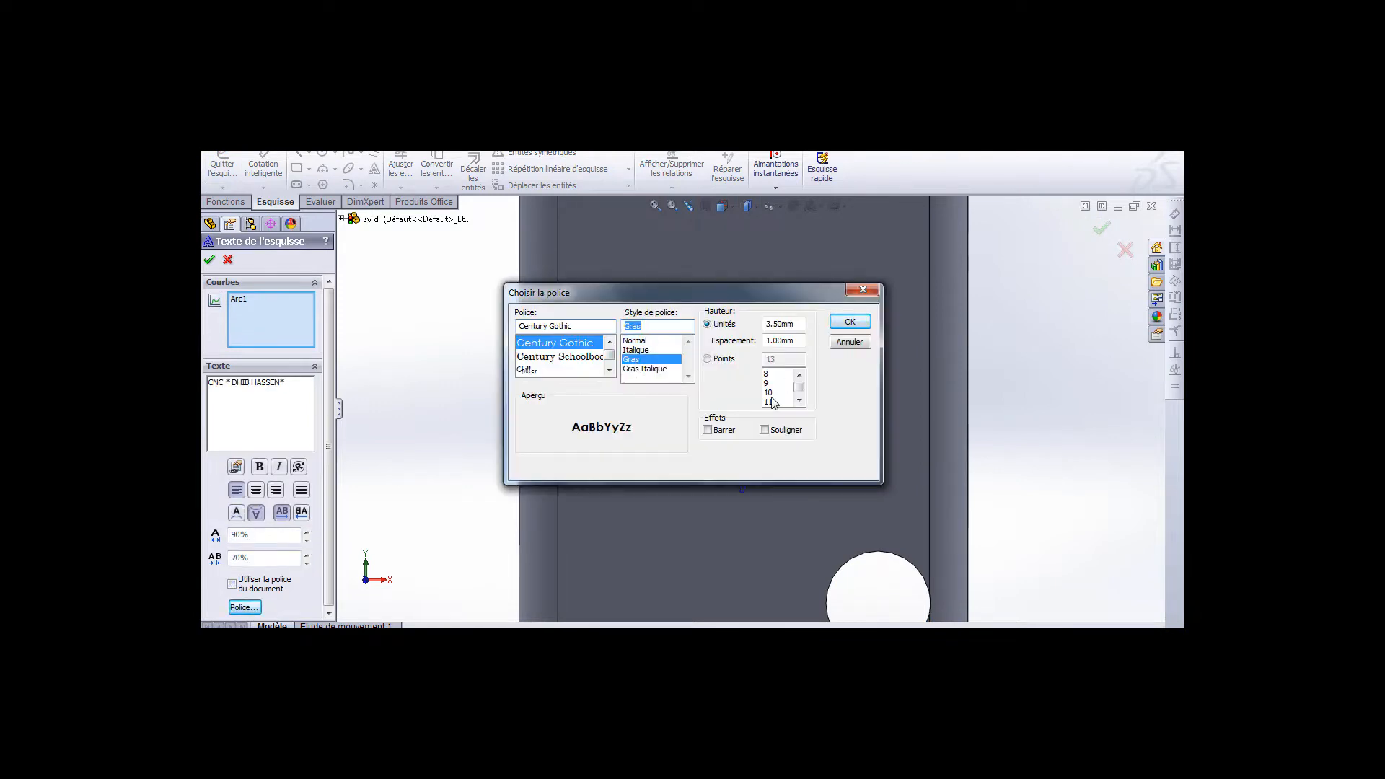
{"action": "left_click", "coordinate": [851, 319]}
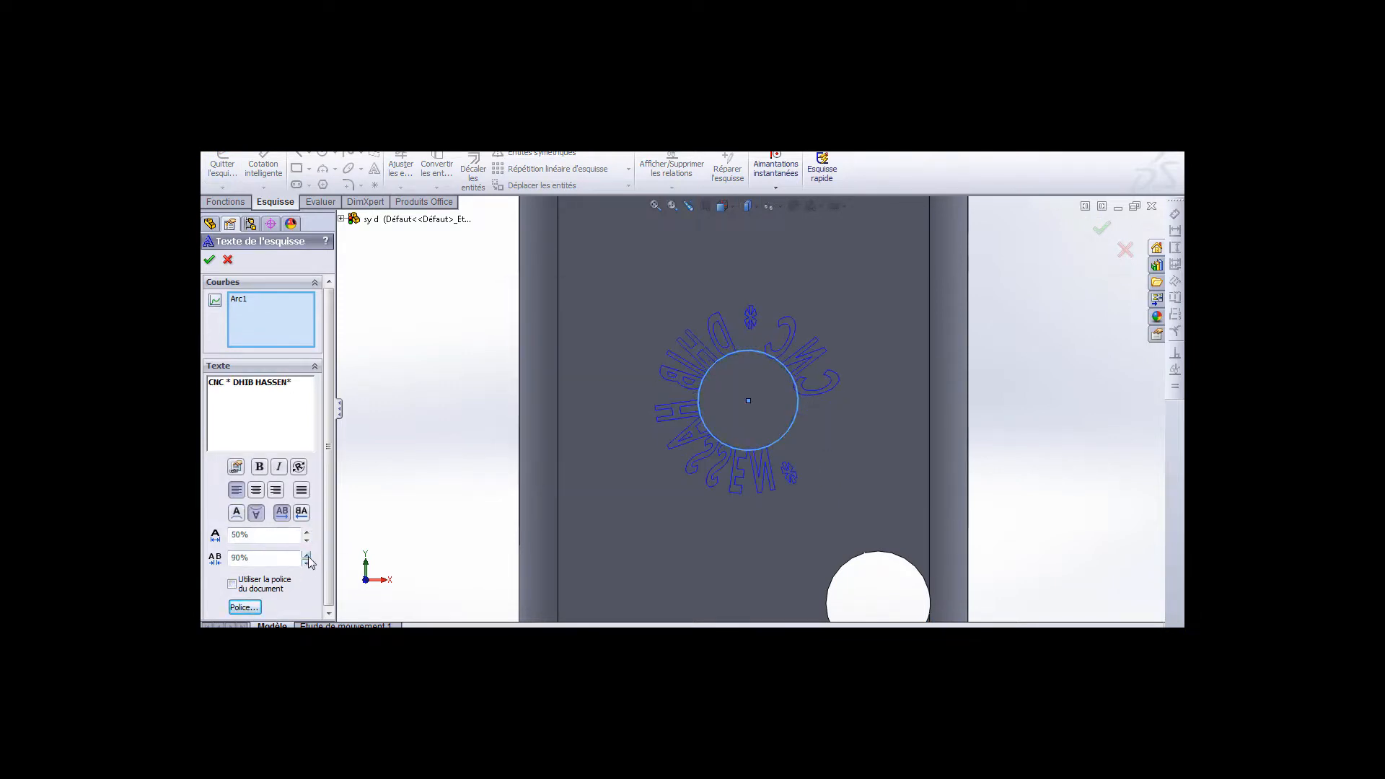
{"action": "left_click", "coordinate": [306, 557]}
Detach the text from the circle and place it on the front face as two lines without asterisks
{"action": "scroll", "coordinate": [761, 389], "scroll_direction": "down", "scroll_amount": 3}
{"action": "scroll", "coordinate": [761, 389], "scroll_direction": "up", "scroll_amount": 4}
{"action": "left_click", "coordinate": [240, 299]}
{"action": "left_click", "coordinate": [225, 382]}
{"action": "key", "text": "Return"}
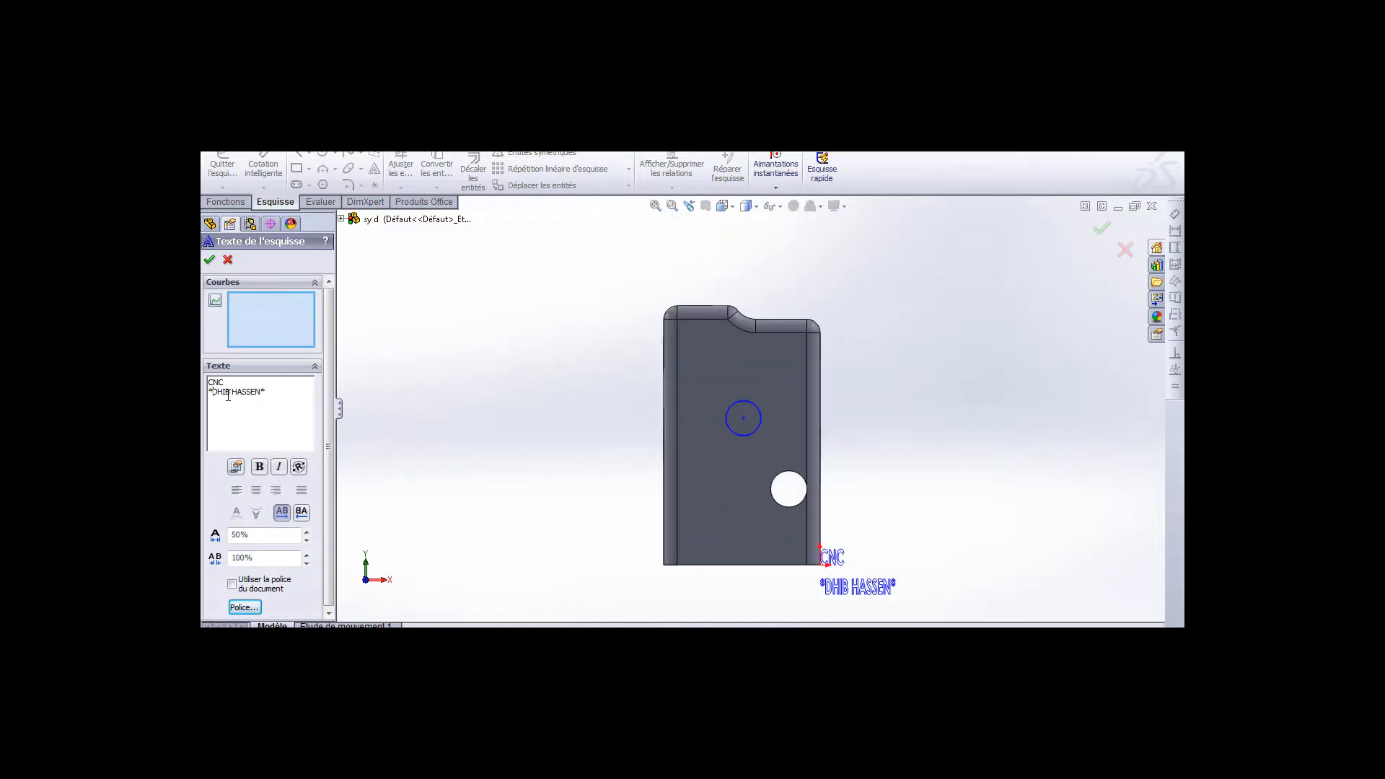
{"action": "left_click_drag", "start_coordinate": [776, 547], "coordinate": [726, 426]}
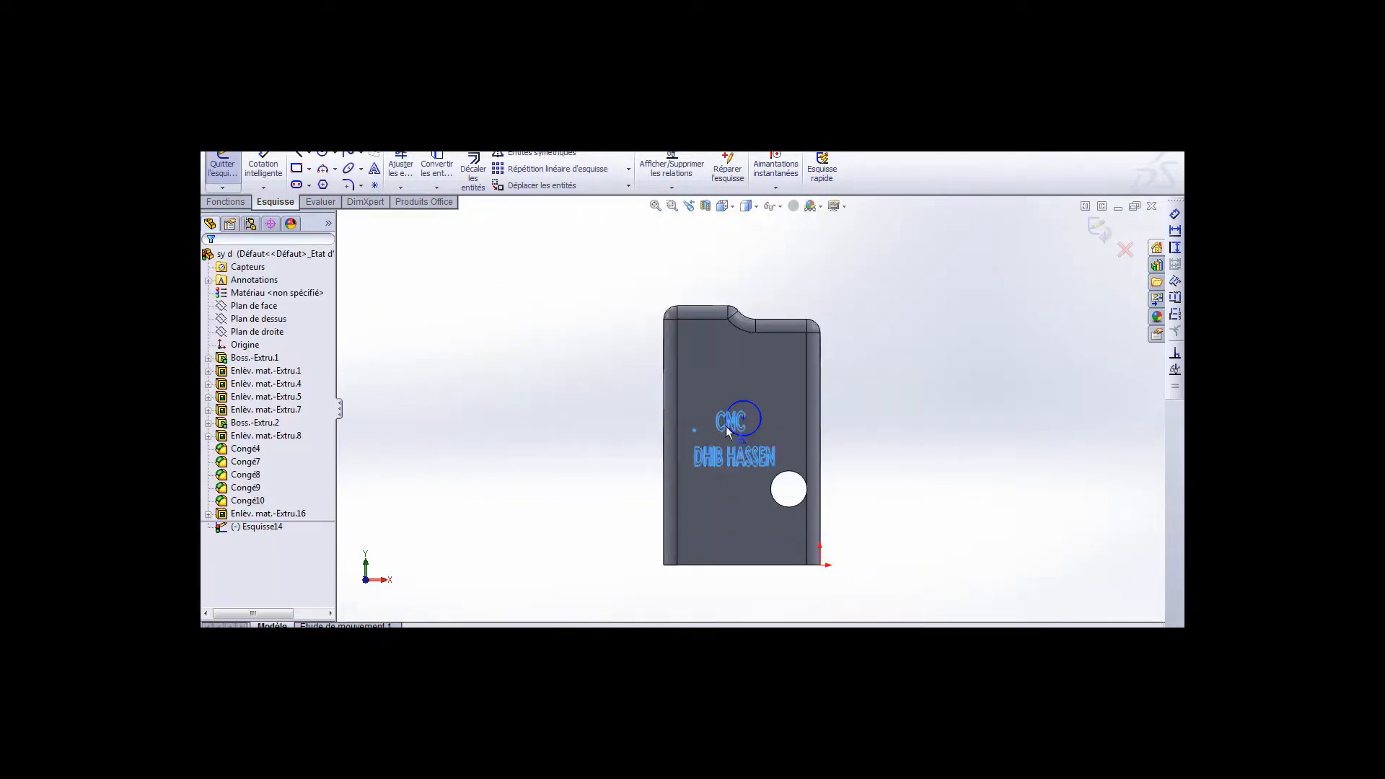
Centre the two-line text across the upper half of the front face and remove the guide circle
{"action": "scroll", "coordinate": [749, 408], "scroll_direction": "up", "scroll_amount": 2}
{"action": "left_click", "coordinate": [742, 425]}
{"action": "scroll", "coordinate": [777, 371], "scroll_direction": "down", "scroll_amount": 3}
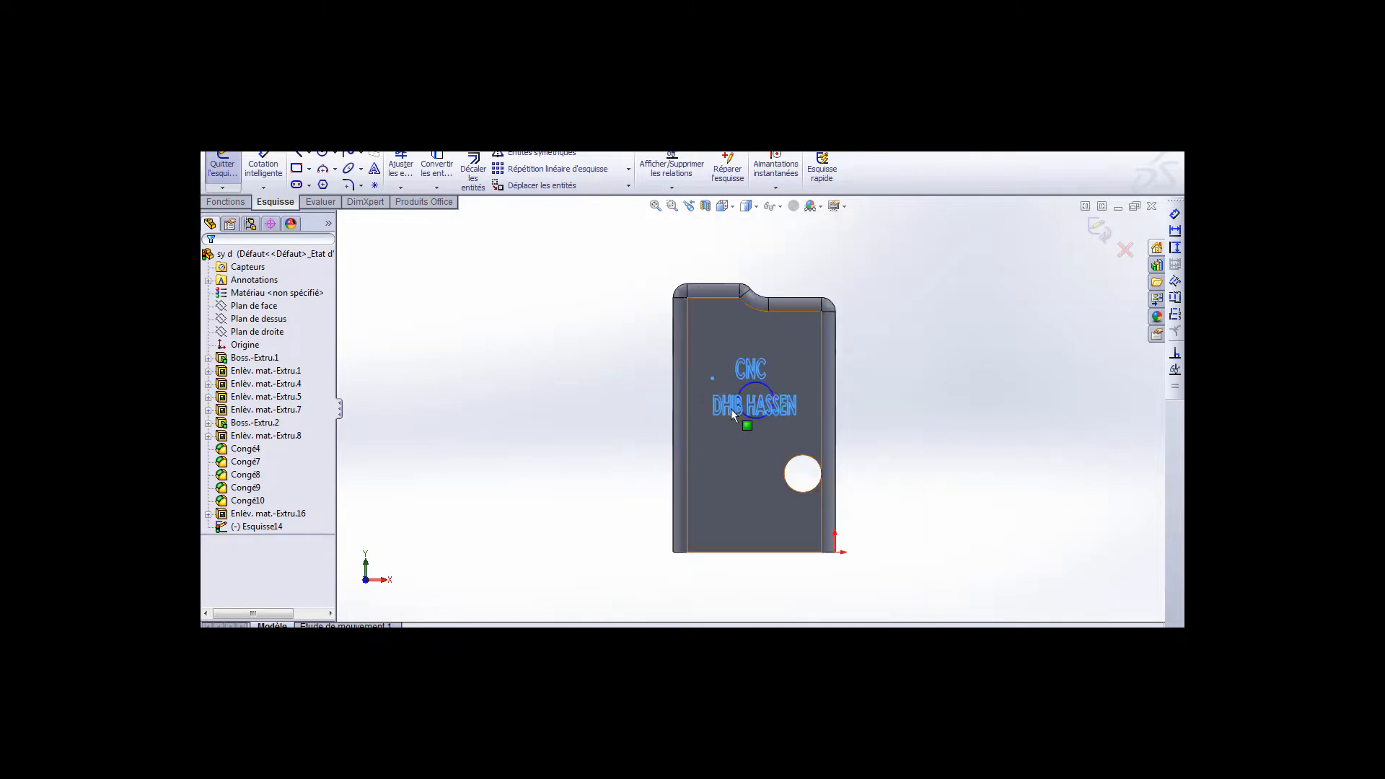
{"action": "right_click", "coordinate": [262, 526]}
{"action": "scroll", "coordinate": [721, 347], "scroll_direction": "up", "scroll_amount": 3}
{"action": "scroll", "coordinate": [874, 453], "scroll_direction": "down", "scroll_amount": 3}
{"action": "scroll", "coordinate": [874, 453], "scroll_direction": "up", "scroll_amount": 3}
{"action": "left_click", "coordinate": [776, 375]}
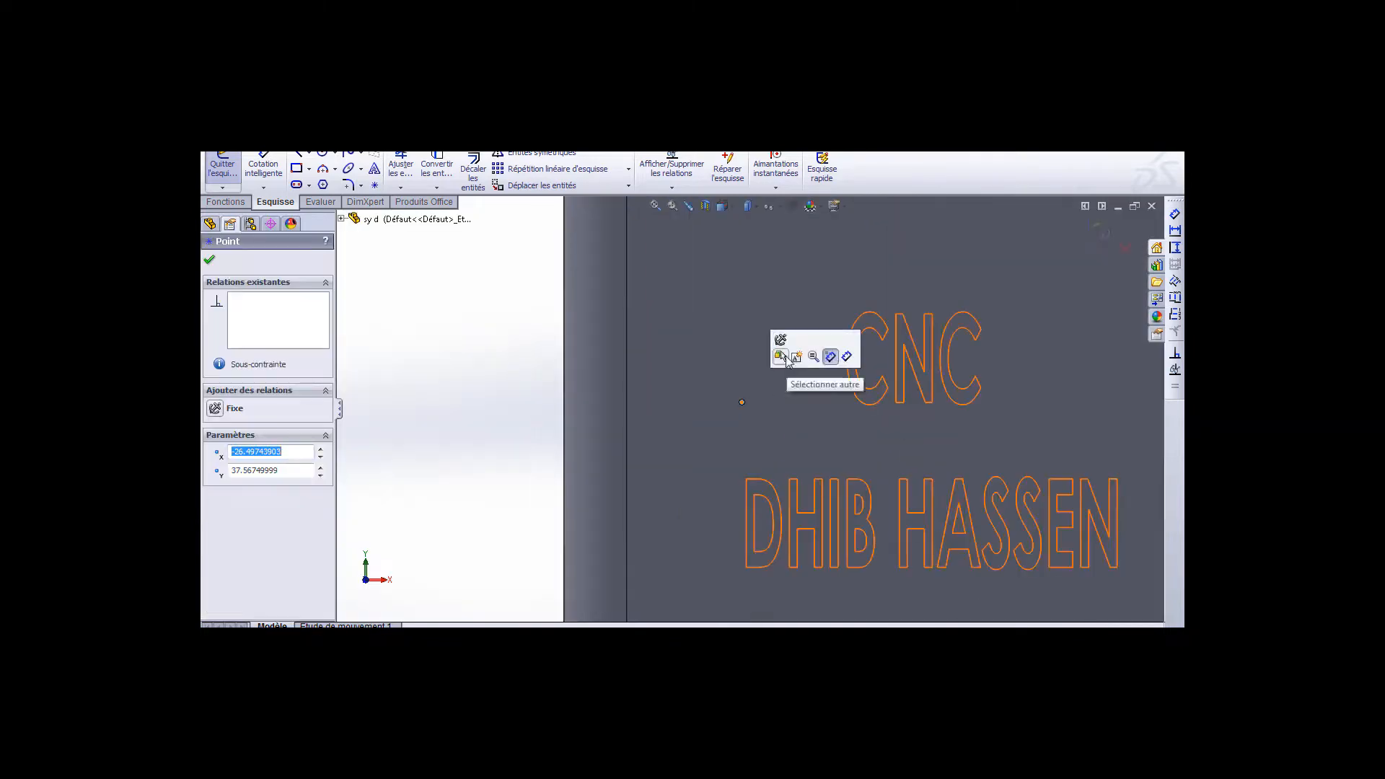
Engrave the text into the front face with an extruded cut 2 mm deep
{"action": "scroll", "coordinate": [776, 375], "scroll_direction": "down", "scroll_amount": 2}
{"action": "left_click", "coordinate": [226, 201]}
{"action": "left_click", "coordinate": [443, 173]}
{"action": "left_click", "coordinate": [725, 206]}
{"action": "left_click", "coordinate": [778, 223]}
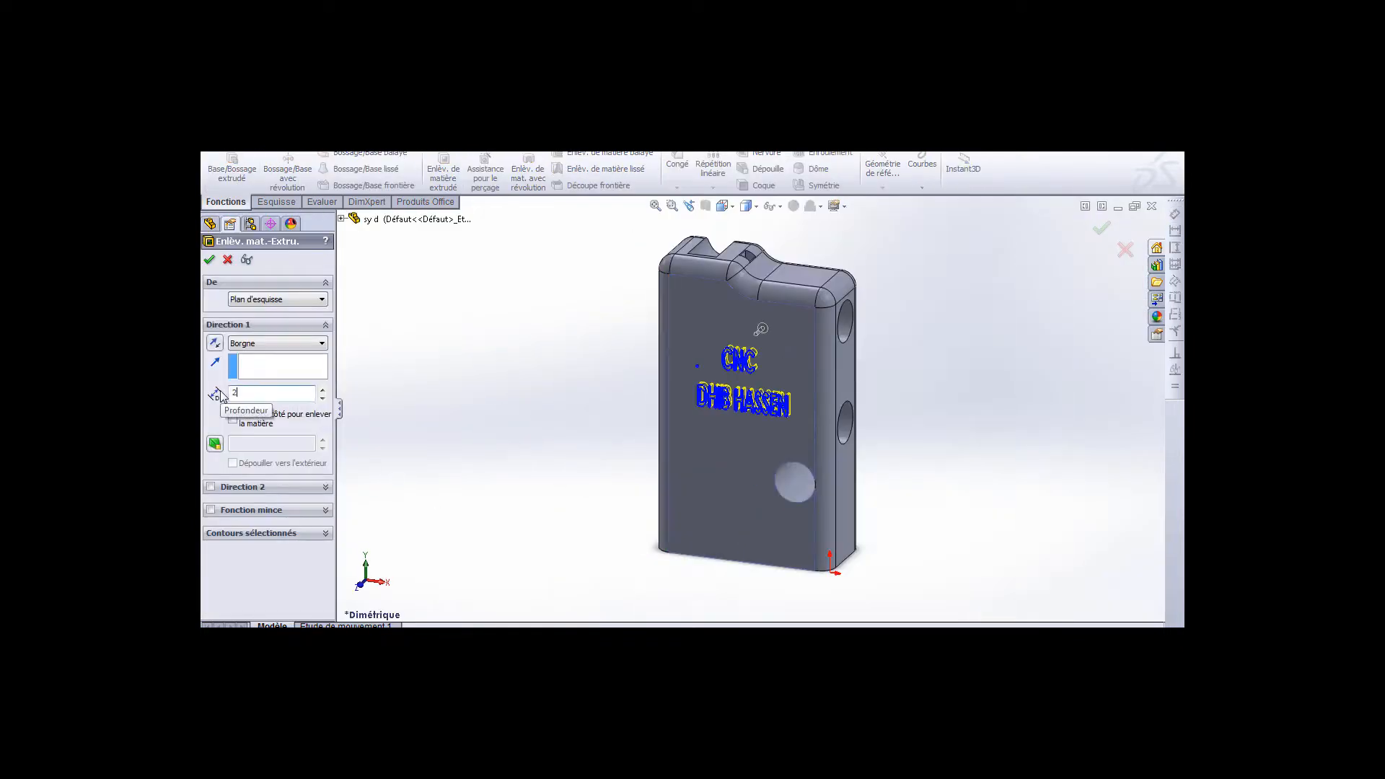
{"action": "key", "text": "Escape"}
Export the part in STL format to the CAR PROJET folder
{"action": "right_click", "coordinate": [556, 294]}
{"action": "left_click", "coordinate": [577, 318]}
{"action": "middle_click_drag", "start_coordinate": [714, 404], "coordinate": [983, 563]}
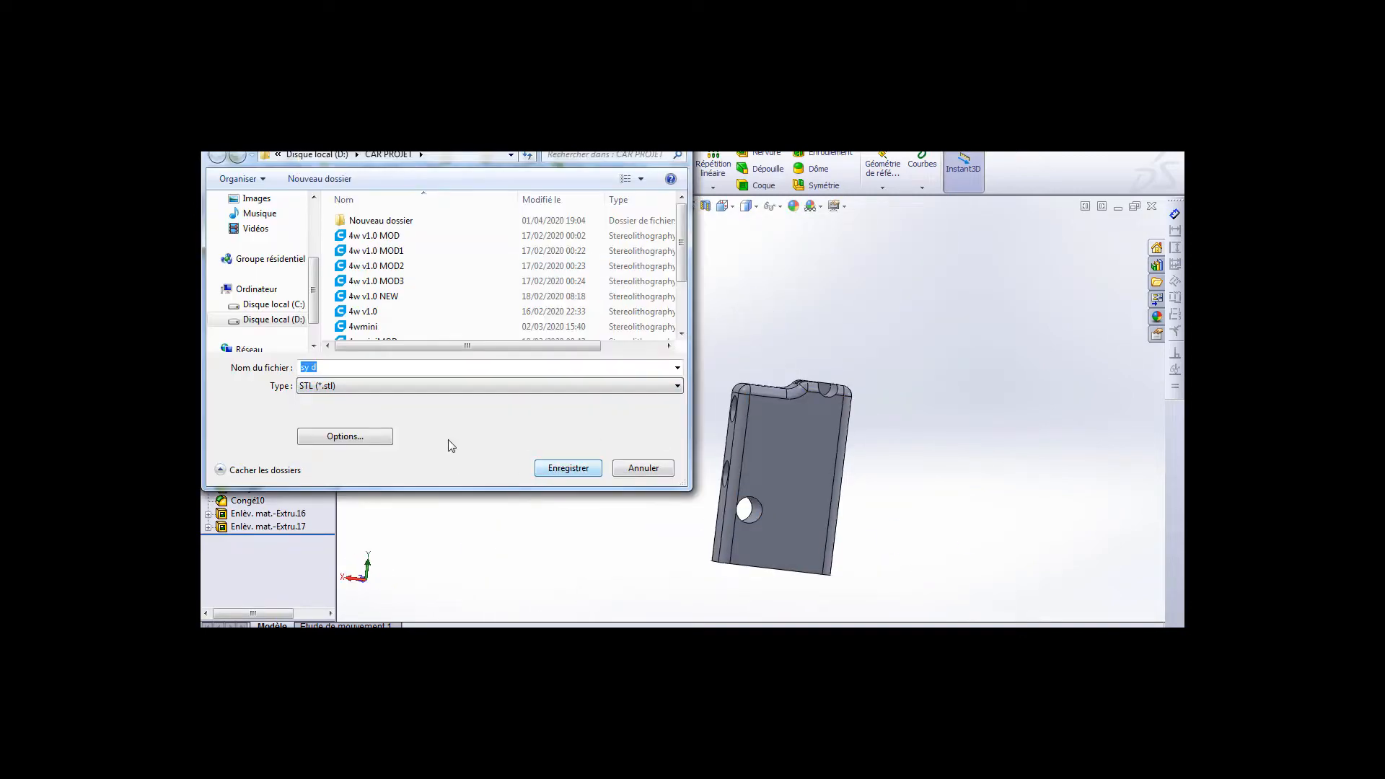
{"action": "left_click", "coordinate": [362, 436]}
{"action": "right_click", "coordinate": [819, 389]}
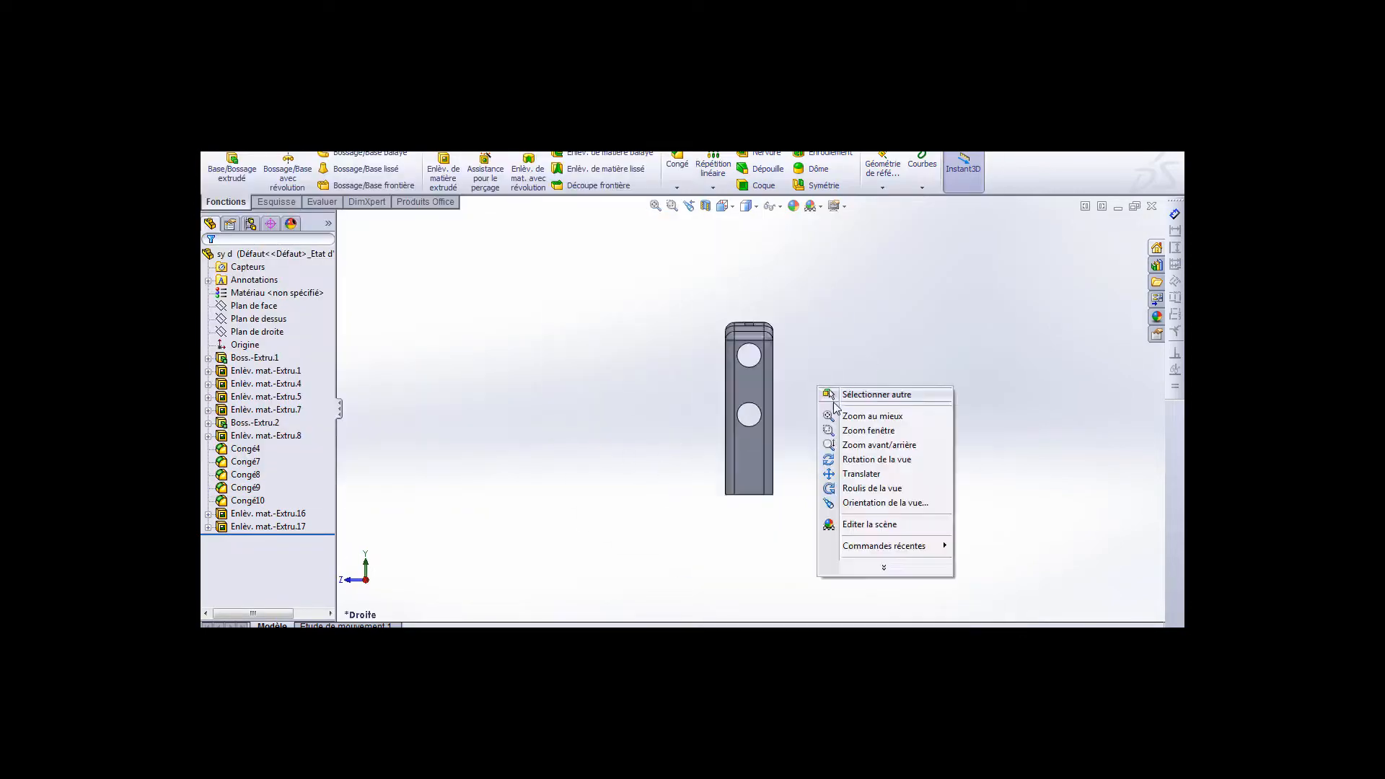
{"action": "middle_click_drag", "start_coordinate": [834, 408], "coordinate": [679, 413]}
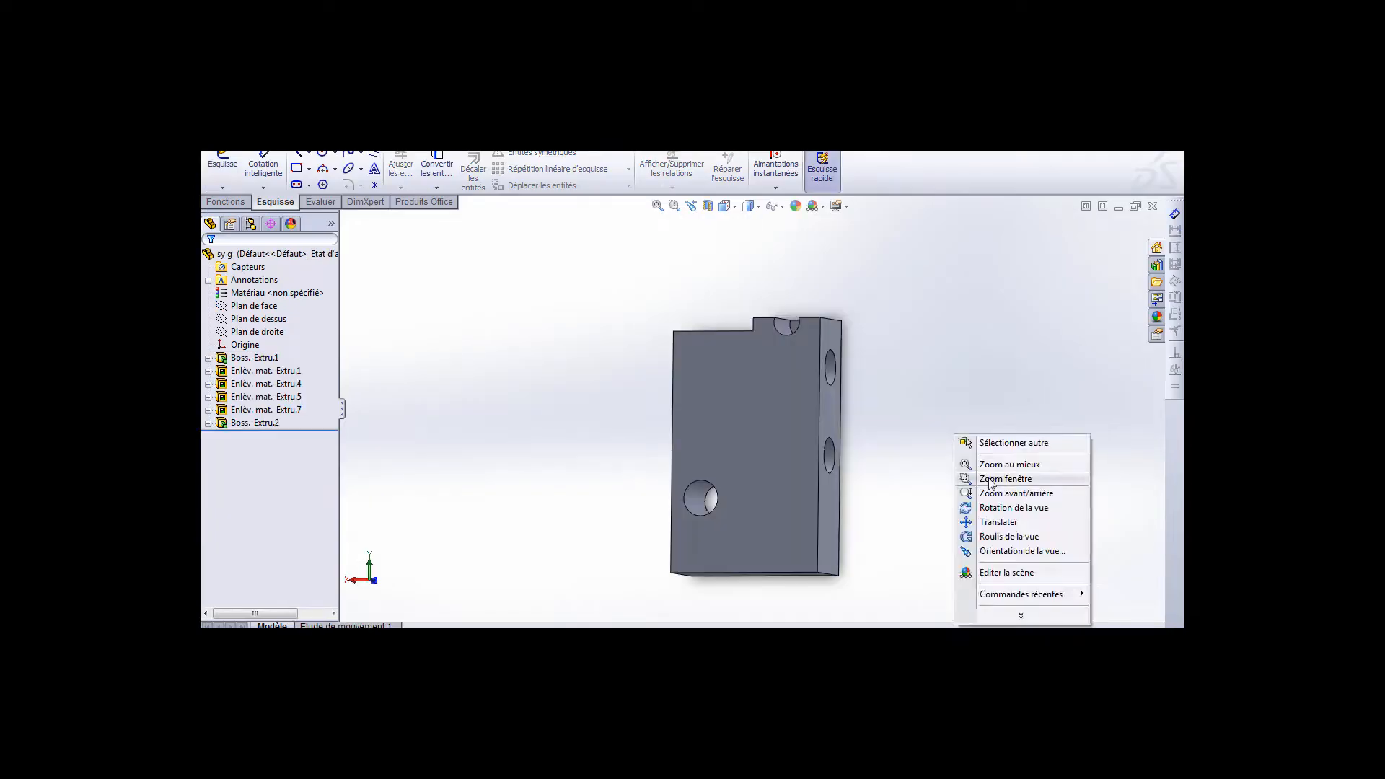
{"action": "middle_click_drag", "start_coordinate": [1024, 519], "coordinate": [644, 407]}
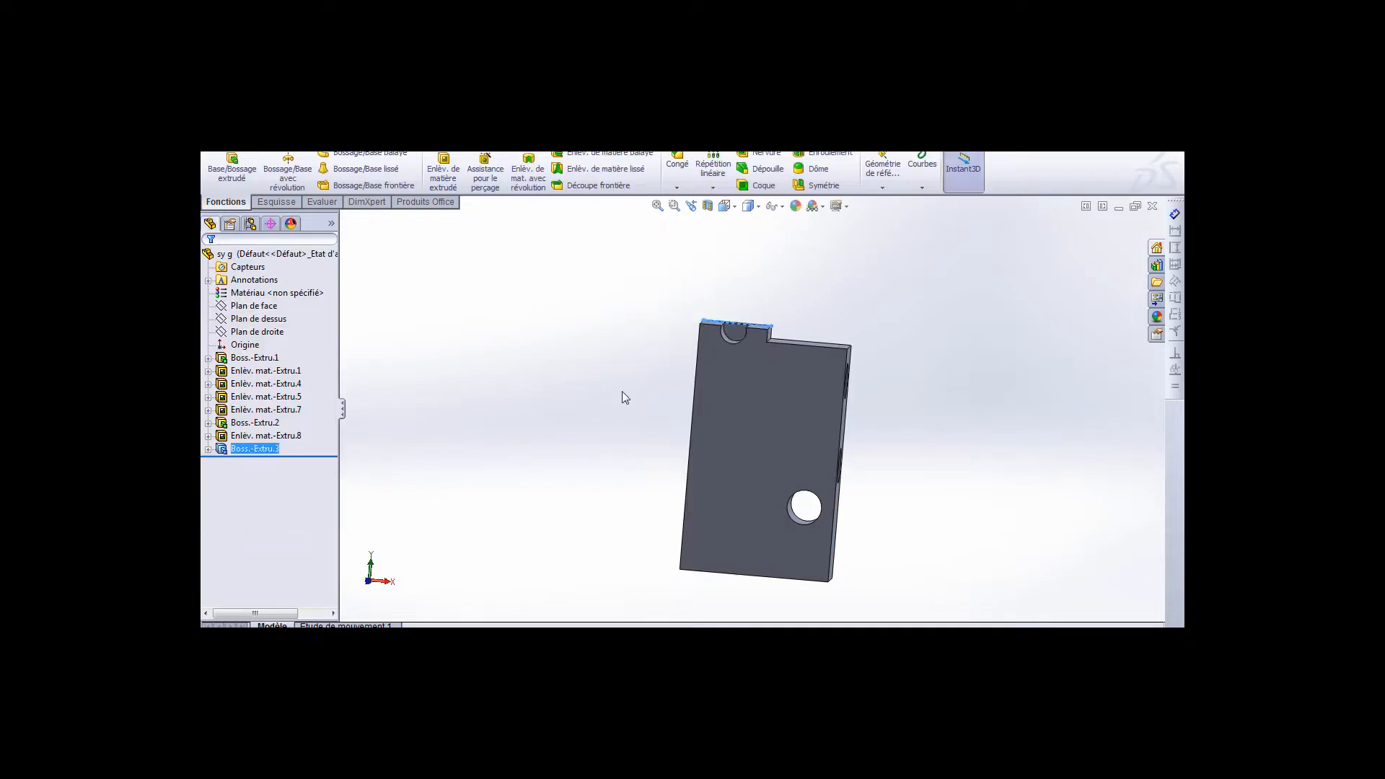
{"action": "middle_click_drag", "start_coordinate": [622, 391], "coordinate": [798, 508]}
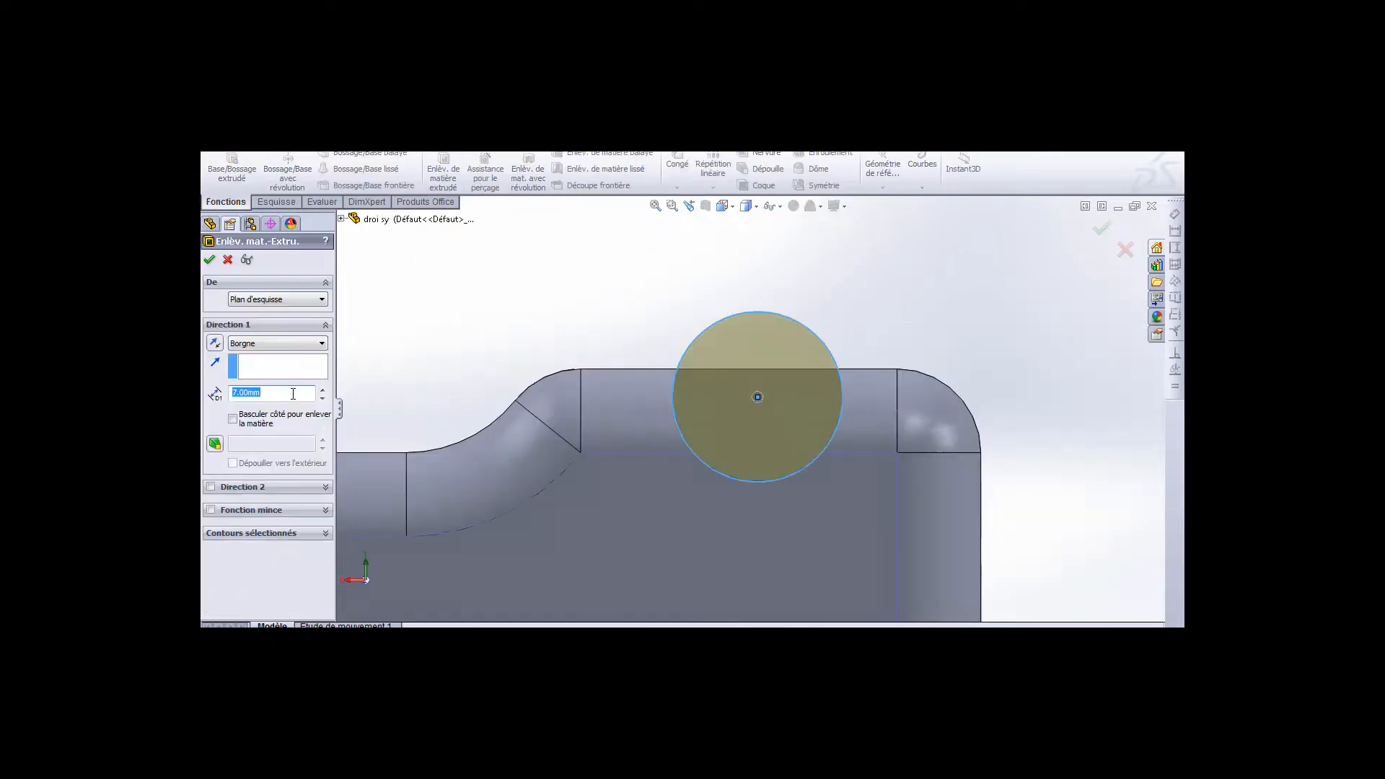
Cut the circle sketched on the block's raised top edge into the part with a blind extruded cut
{"action": "key", "text": "Return"}
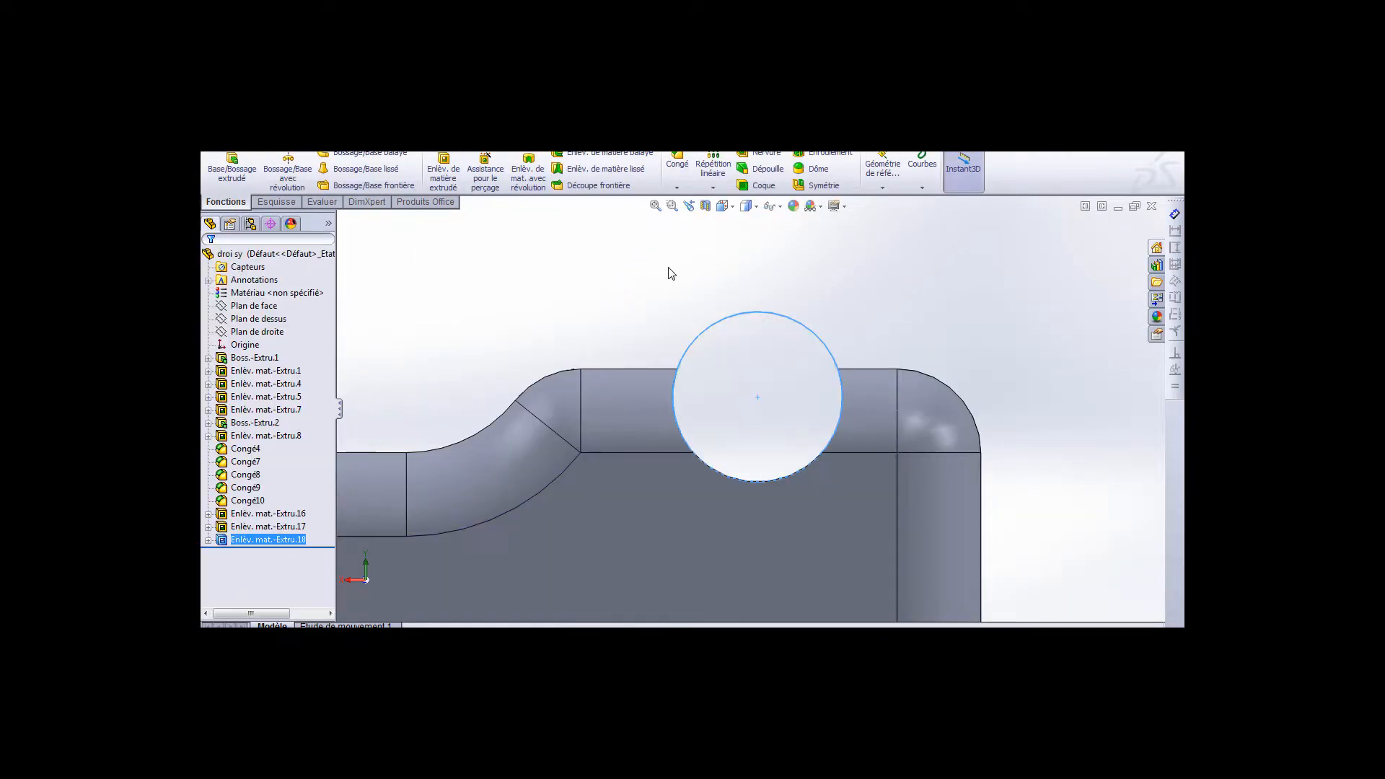
{"action": "middle_click_drag", "start_coordinate": [668, 272], "coordinate": [959, 396]}
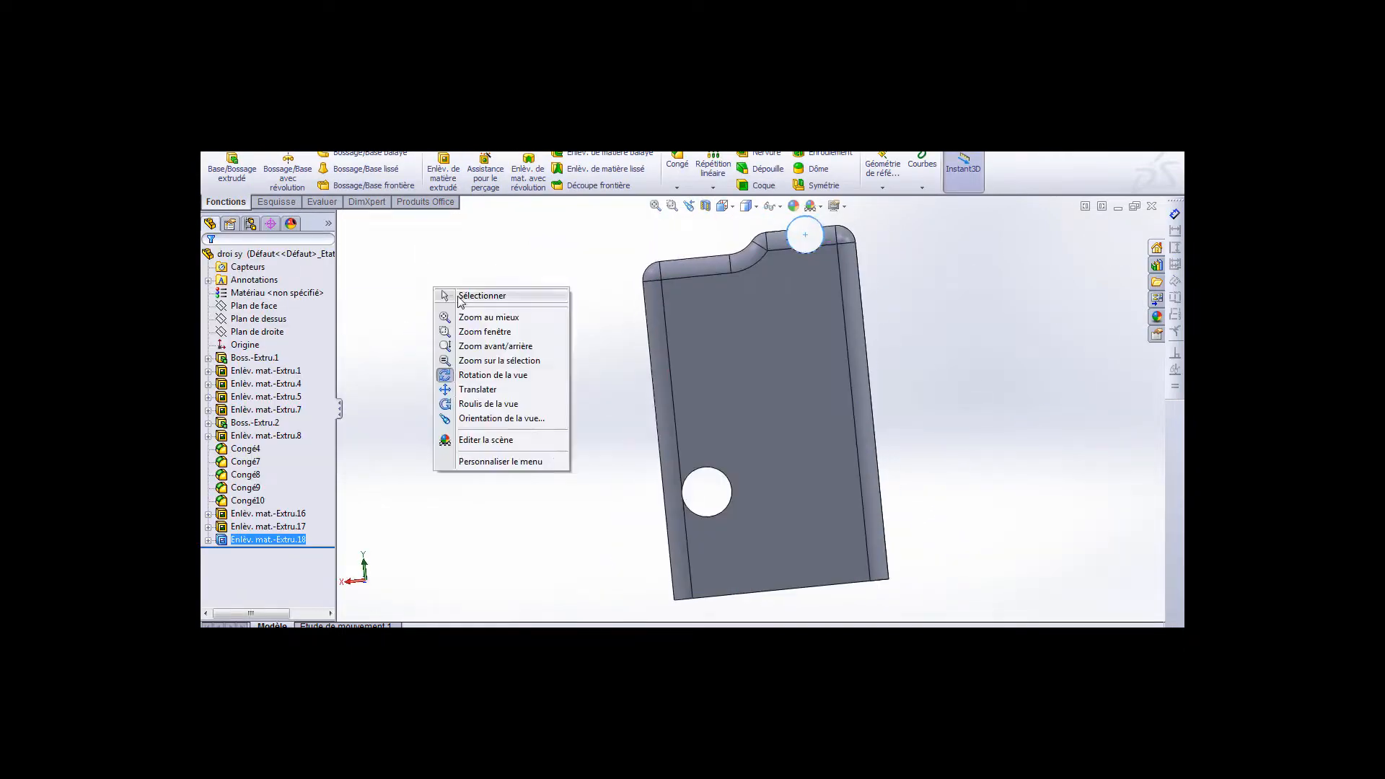
{"action": "left_click", "coordinate": [473, 353]}
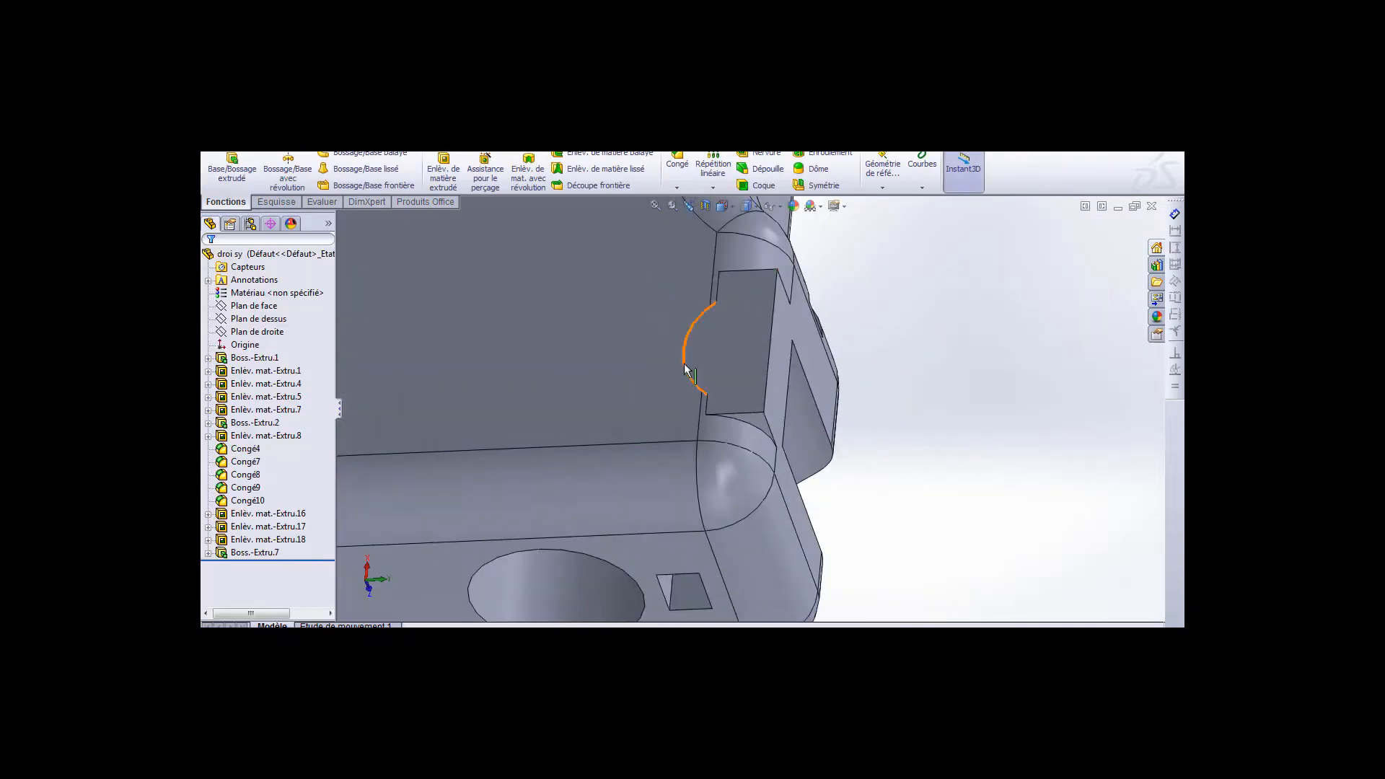
Round the exposed edges beside the filled groove on the raised top edge with two face fillets
{"action": "left_click", "coordinate": [209, 260]}
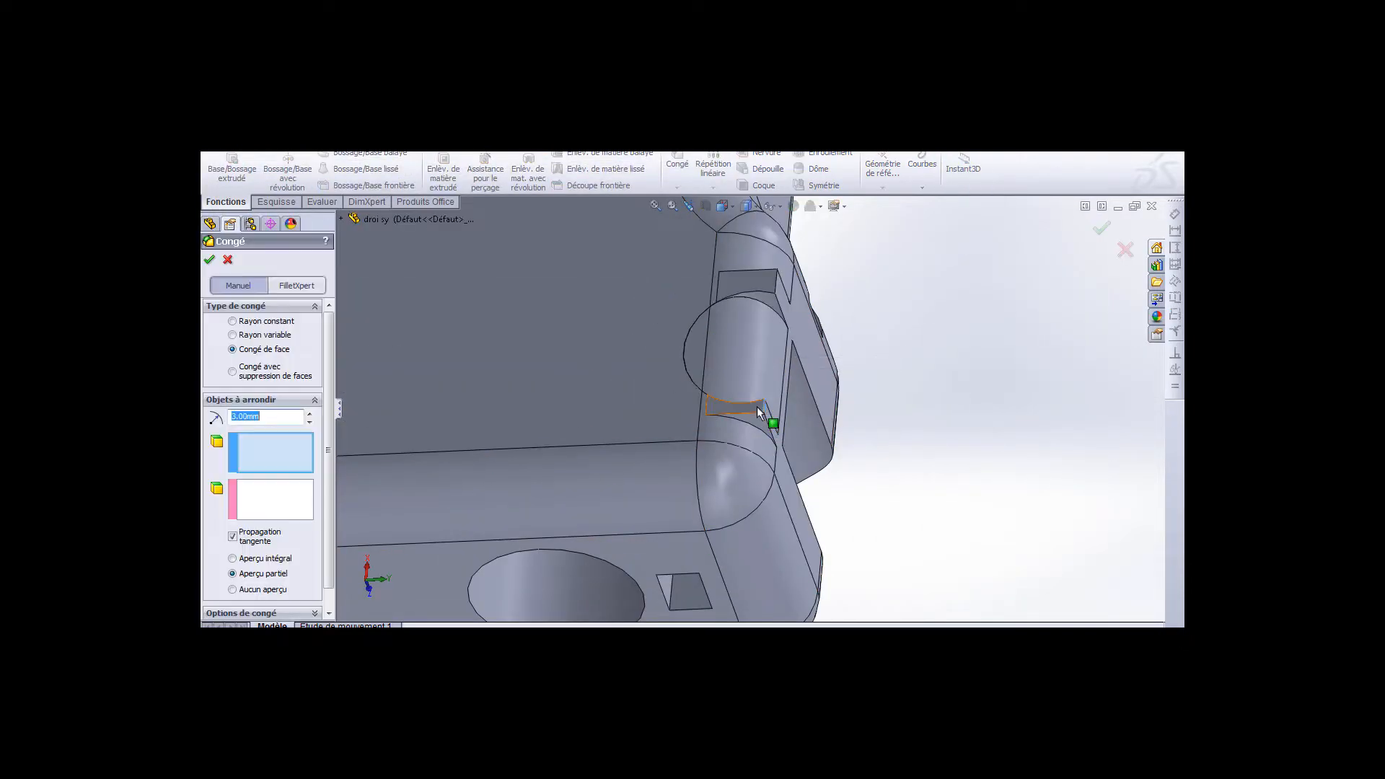
{"action": "left_click", "coordinate": [209, 259]}
{"action": "left_click", "coordinate": [247, 566]}
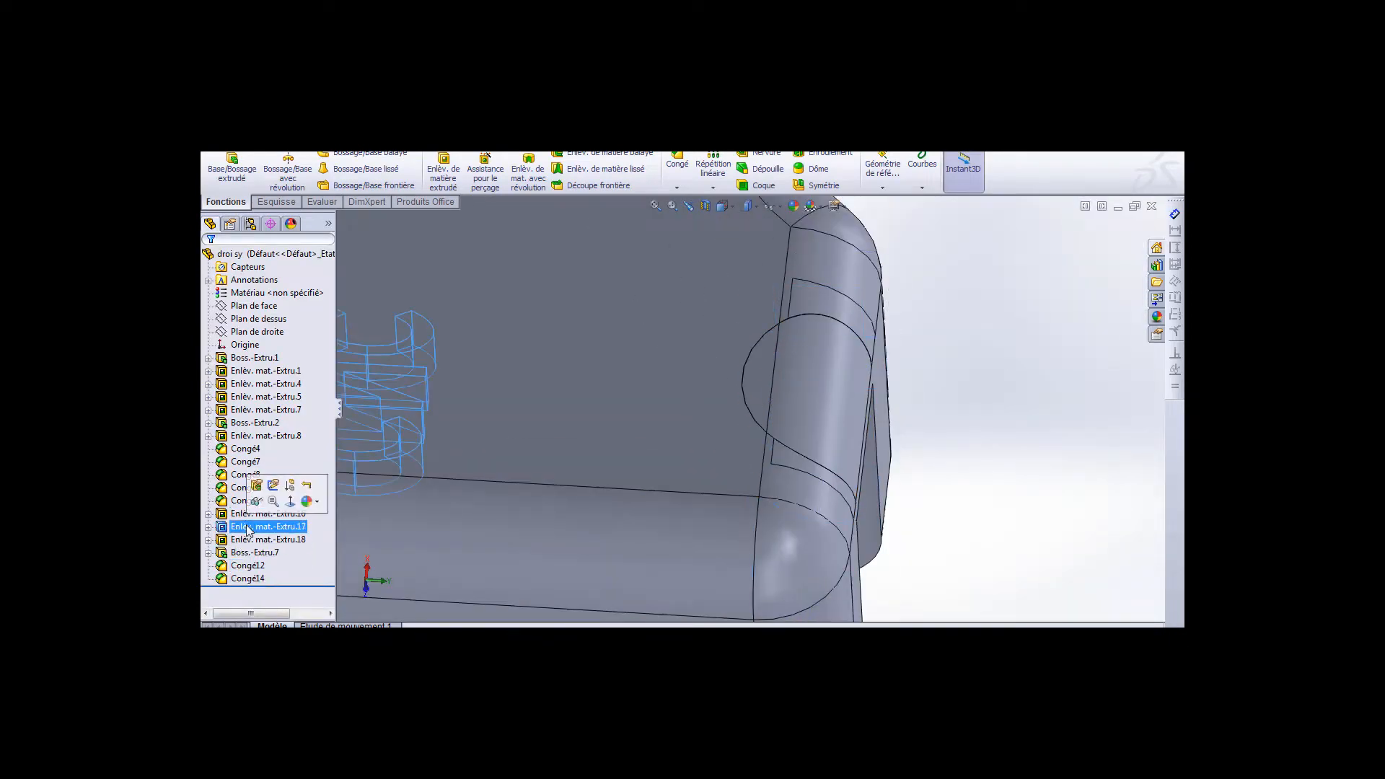
Inspect the existing text engraving on the front face and its extruded cut settings
{"action": "scroll", "coordinate": [695, 517], "scroll_direction": "down", "scroll_amount": 5}
{"action": "right_click", "coordinate": [587, 433]}
{"action": "middle_click_drag", "start_coordinate": [587, 432], "coordinate": [654, 566]}
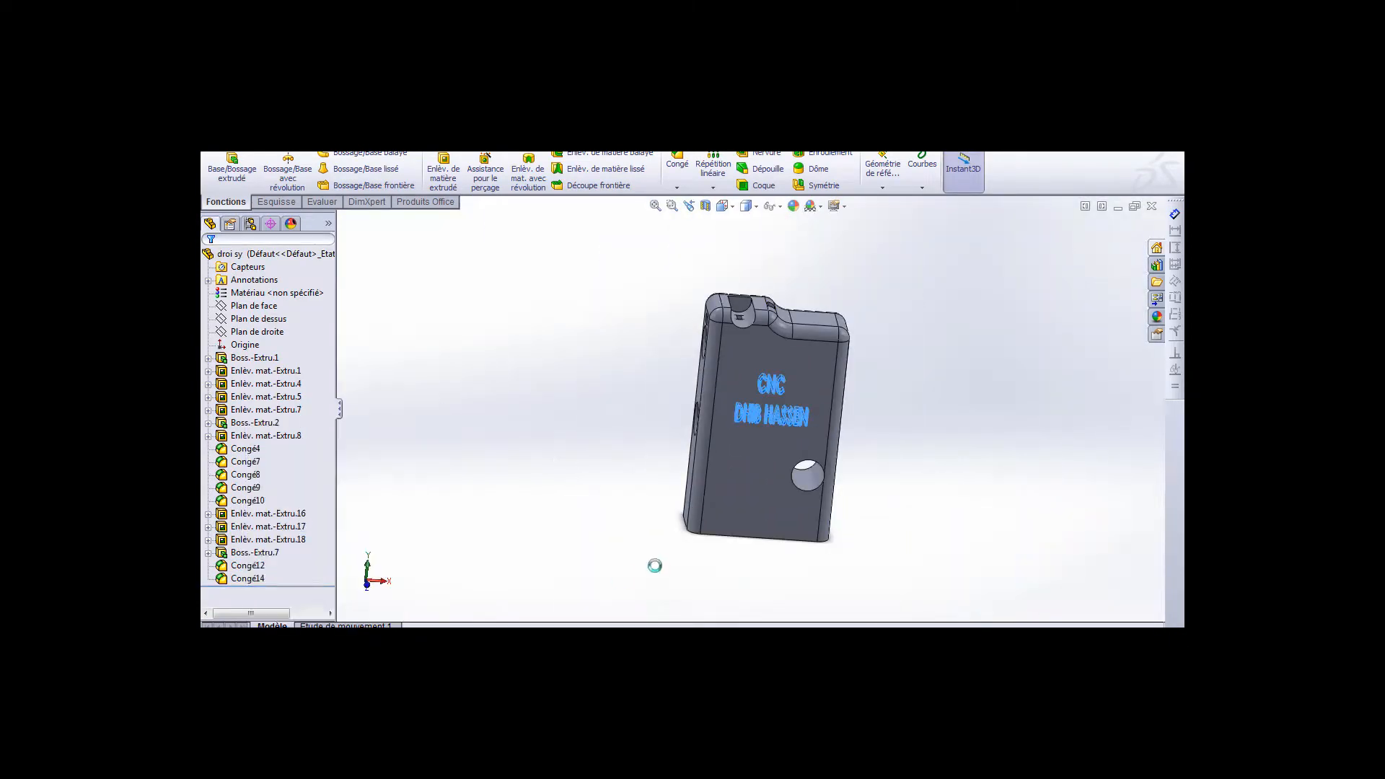
{"action": "middle_click_drag", "start_coordinate": [722, 470], "coordinate": [866, 505]}
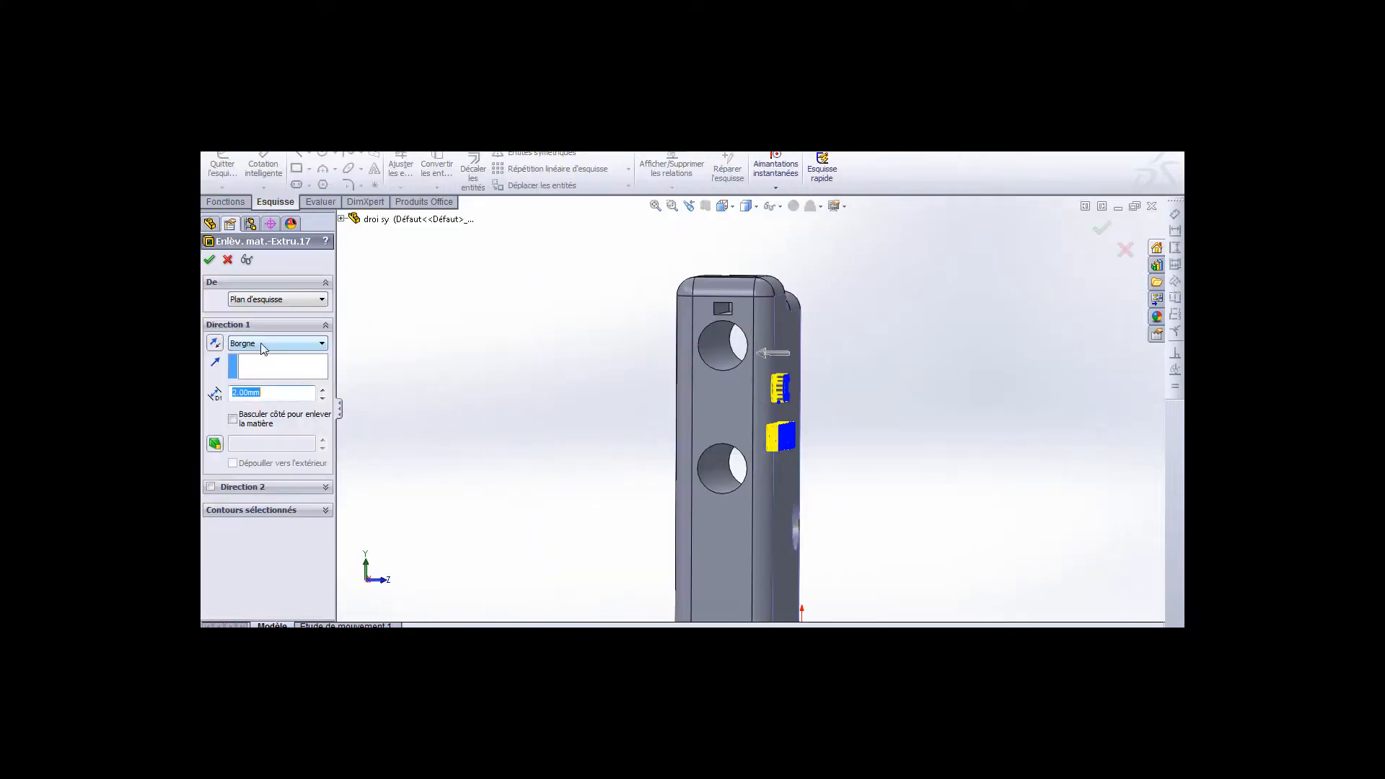
{"action": "right_click", "coordinate": [588, 447]}
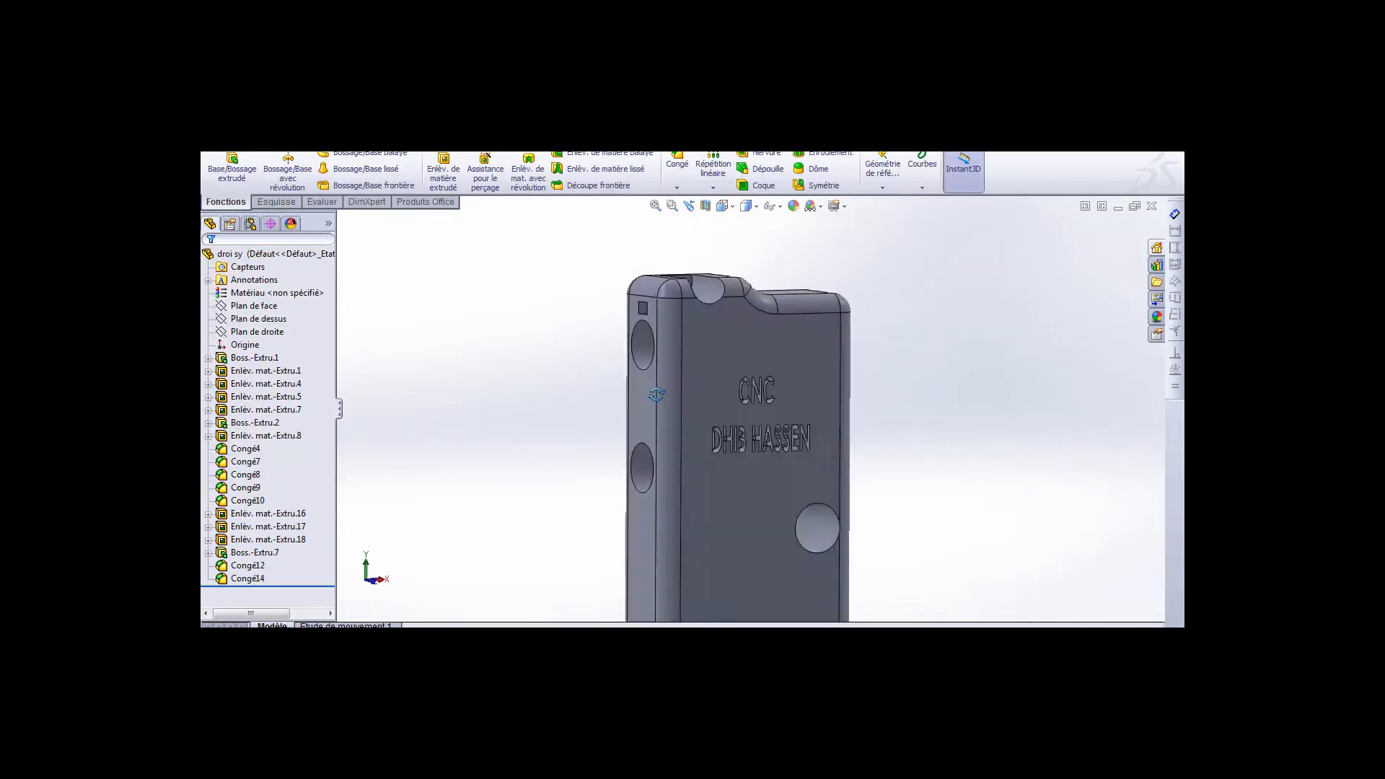
{"action": "middle_click_drag", "start_coordinate": [657, 394], "coordinate": [714, 404]}
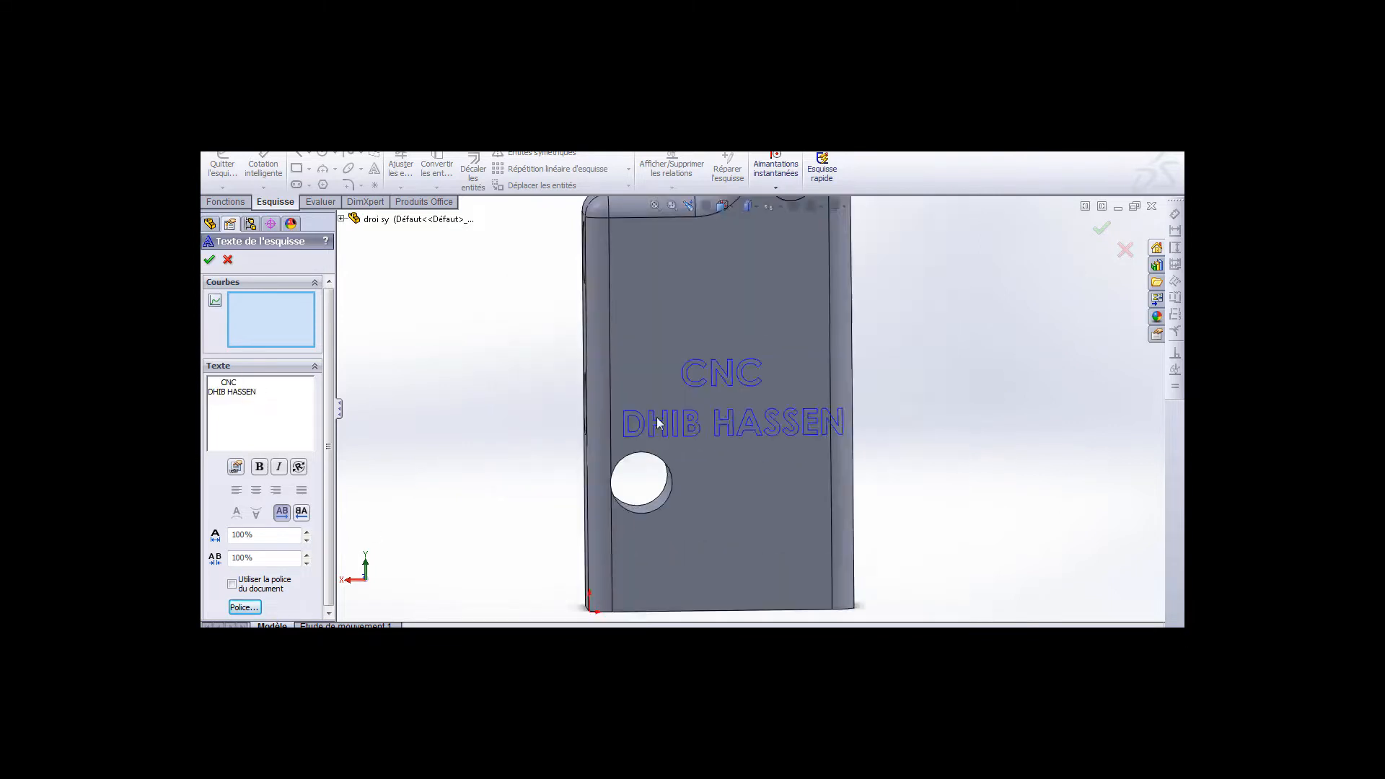
Set the two-line sketch text on the opposite face to Century Gothic bold, 12 points, and finish the text
{"action": "left_click", "coordinate": [768, 373]}
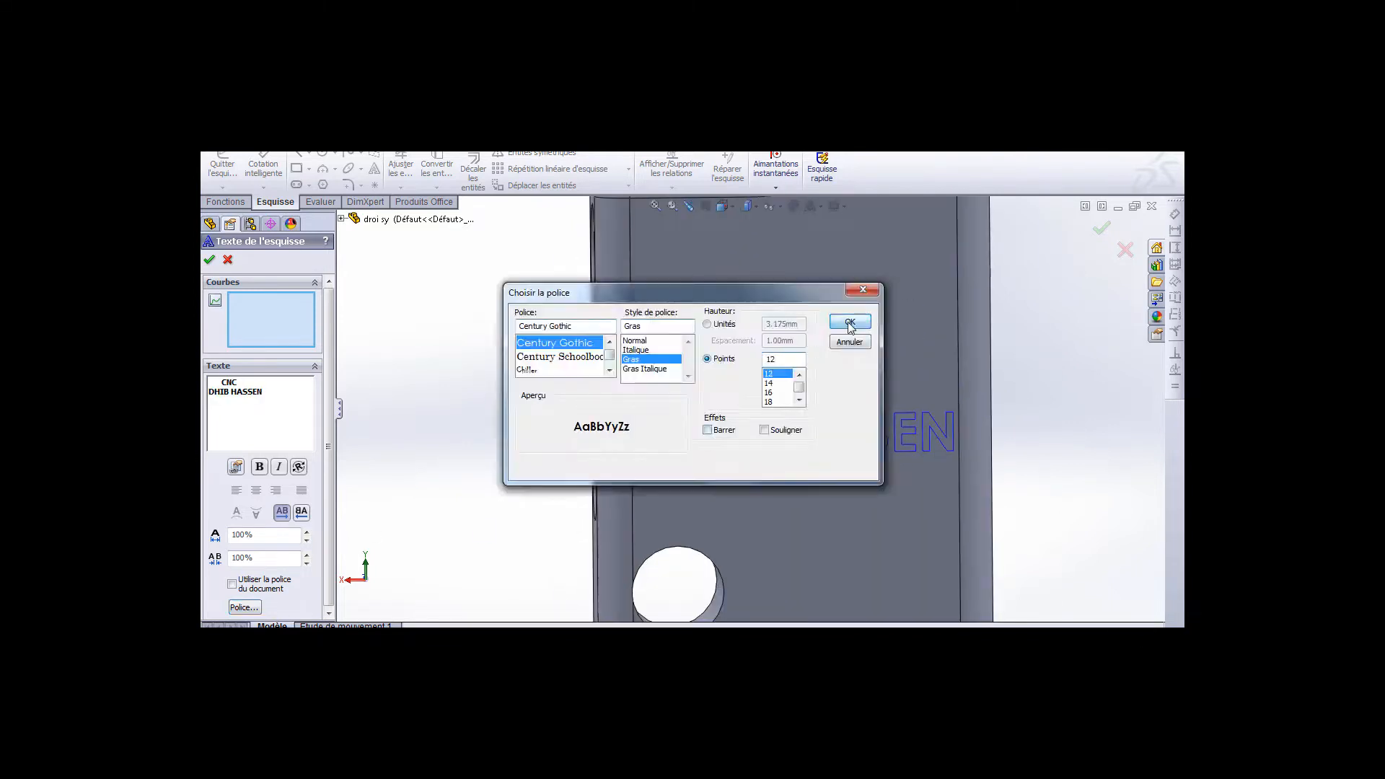
{"action": "left_click", "coordinate": [850, 323]}
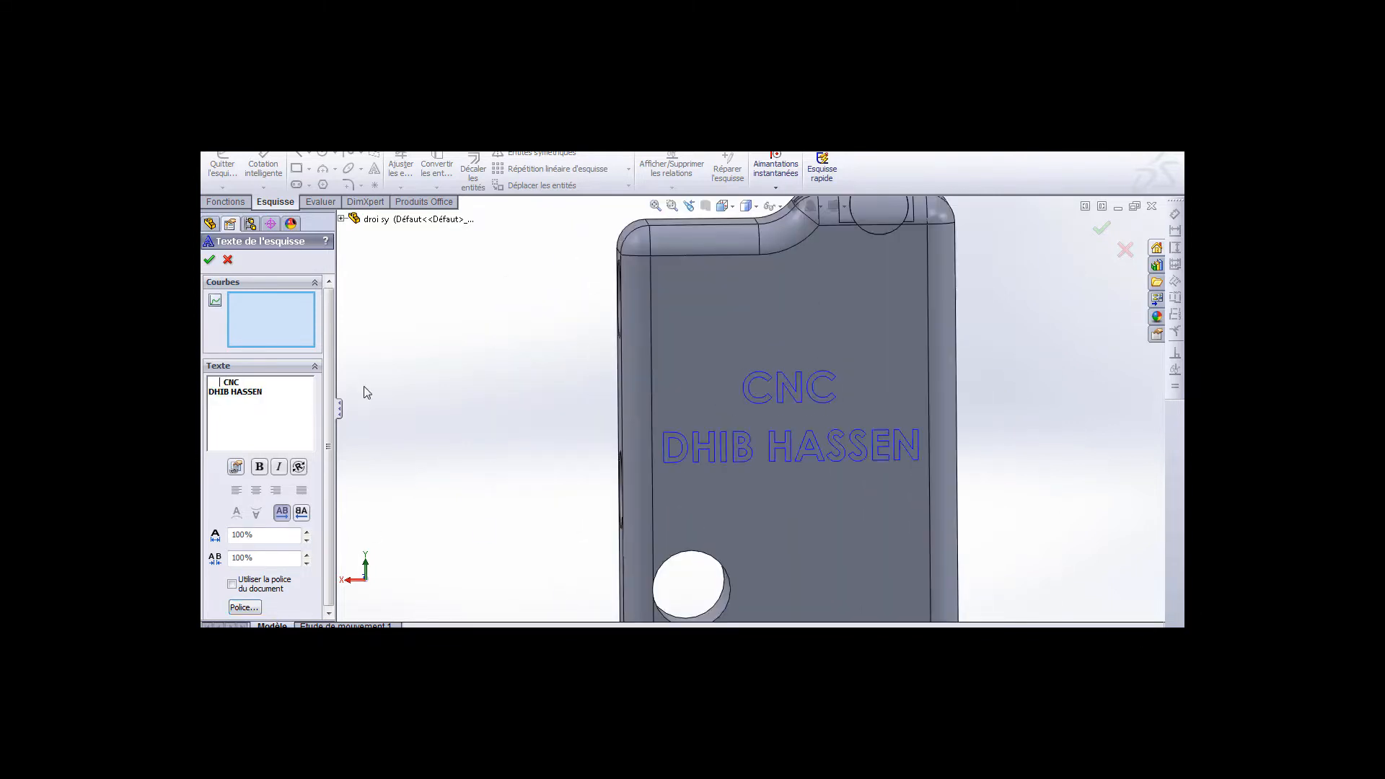
{"action": "scroll", "coordinate": [842, 431], "scroll_direction": "down", "scroll_amount": 3}
{"action": "scroll", "coordinate": [692, 396], "scroll_direction": "up", "scroll_amount": 1}
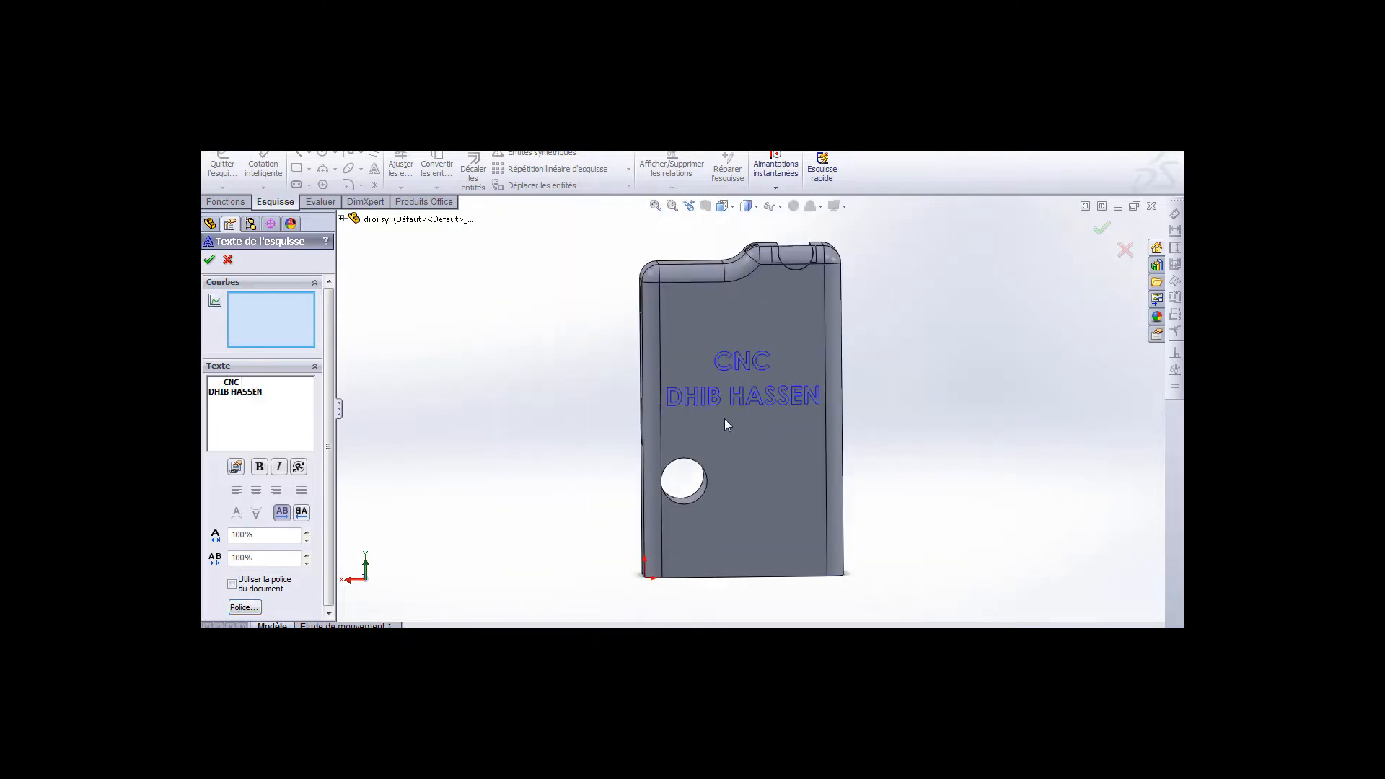
{"action": "left_click", "coordinate": [210, 261]}
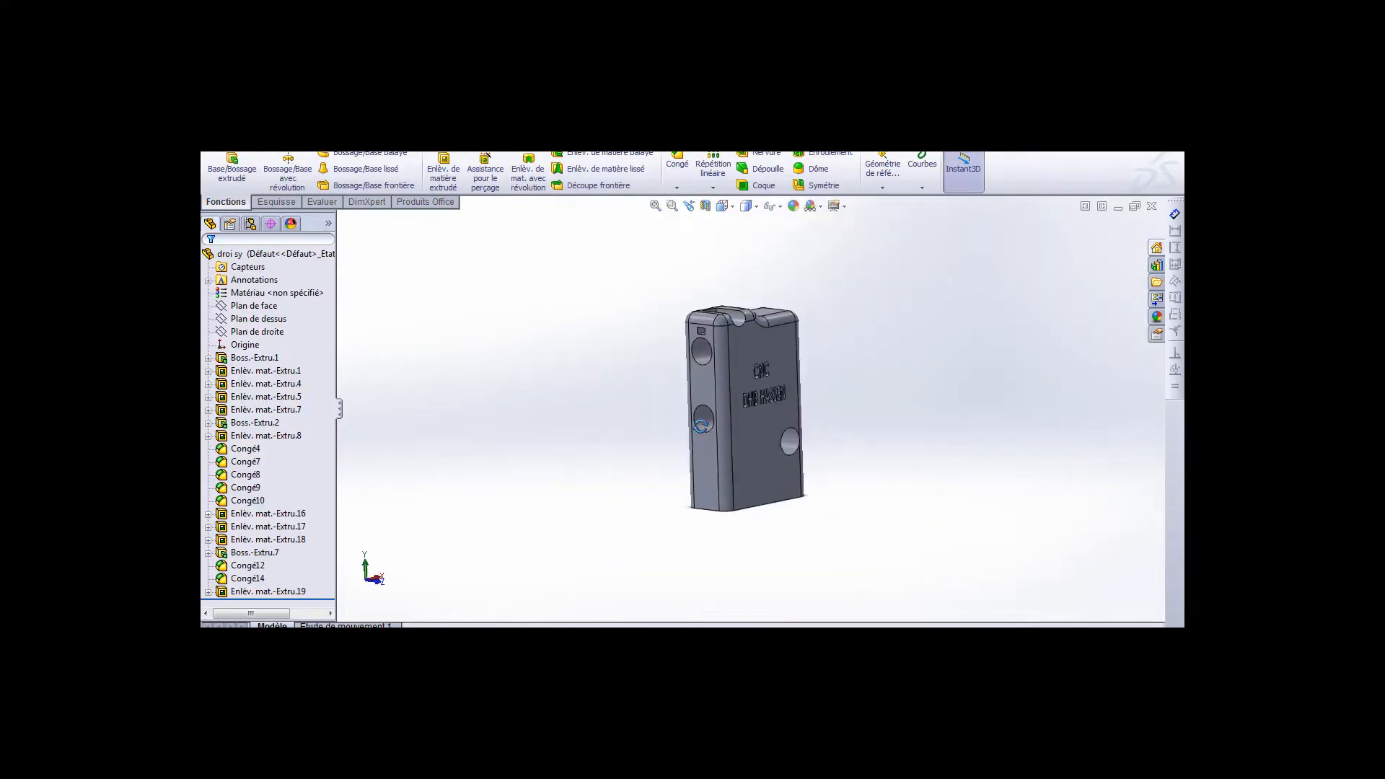
Remove the original text engraving from the first face, keeping the one on the opposite face
{"action": "middle_click_drag", "start_coordinate": [701, 426], "coordinate": [686, 519]}
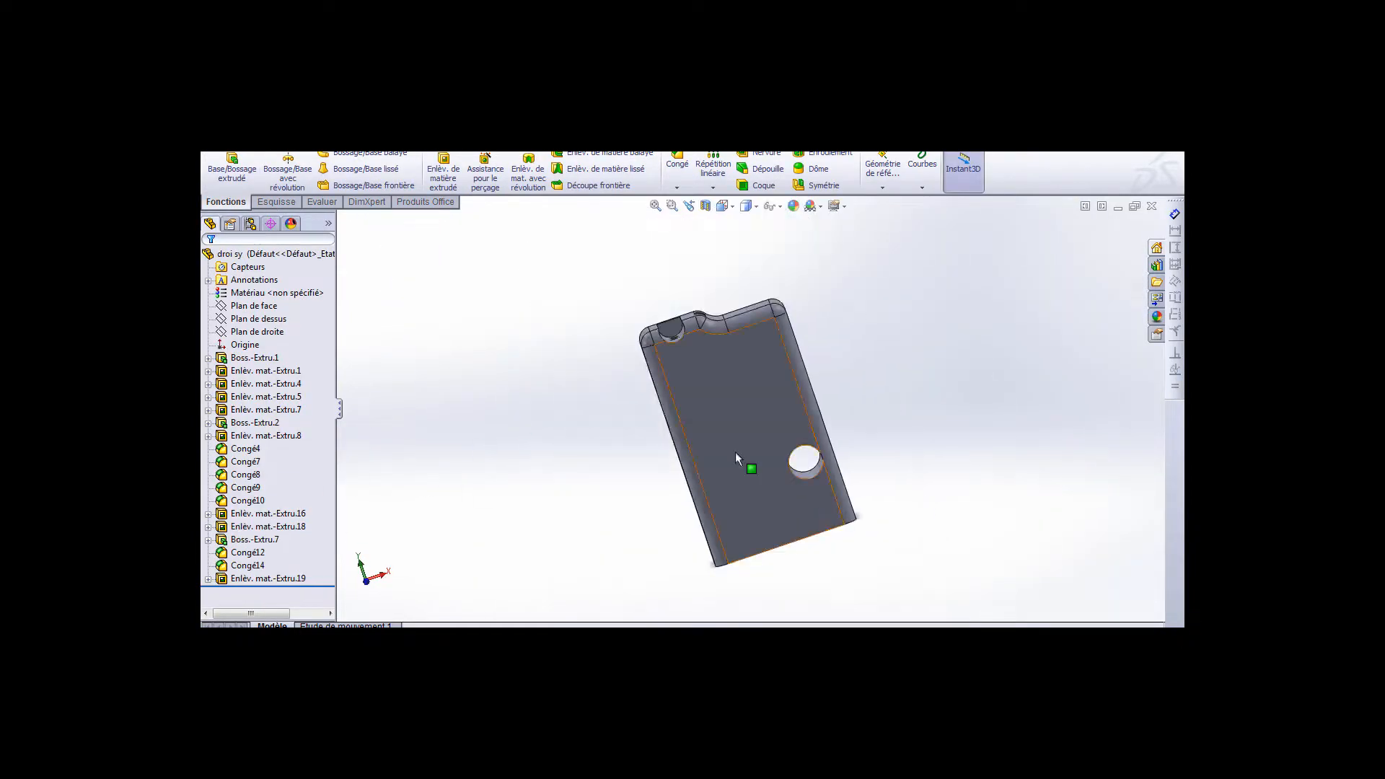
{"action": "middle_click_drag", "start_coordinate": [741, 464], "coordinate": [587, 606]}
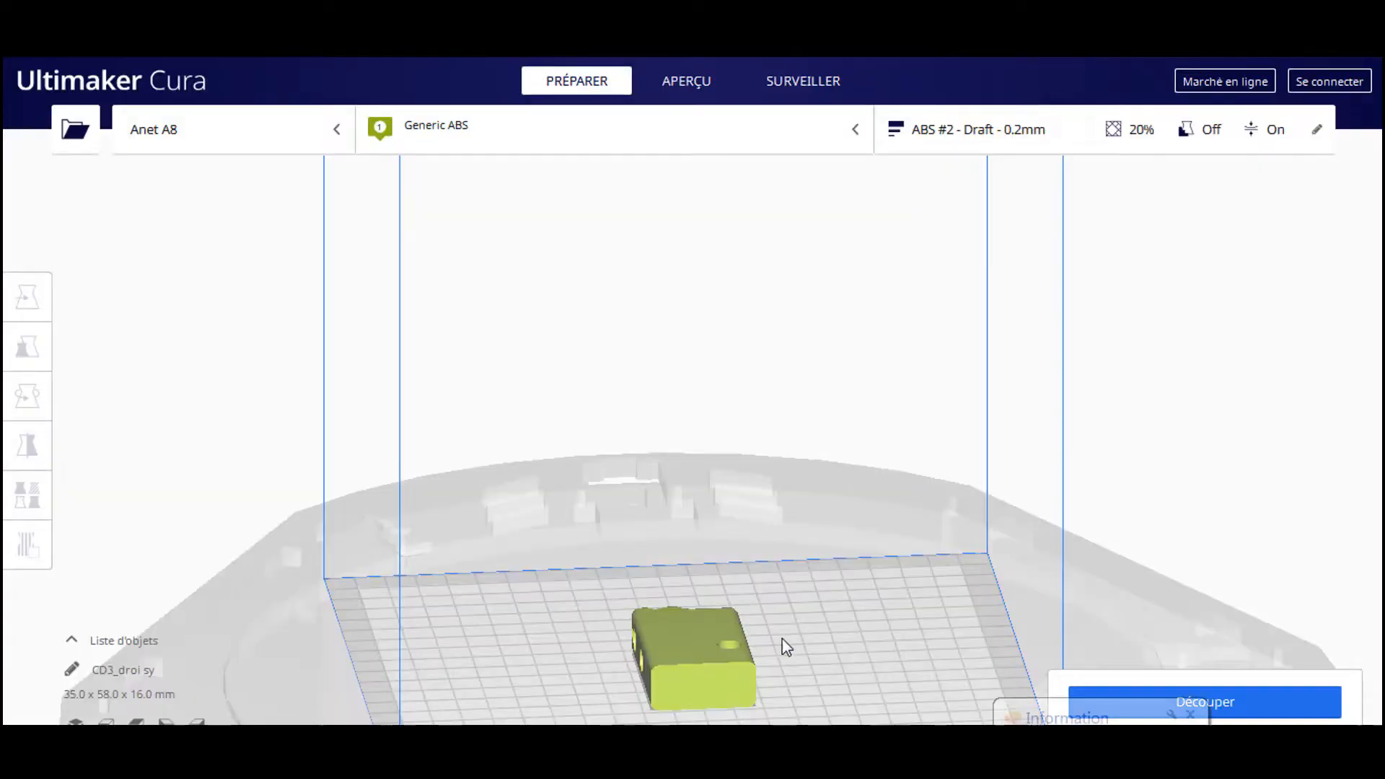
Switch to Ultimaker Cura and stand the imported droi sy part upright on the build plate
{"action": "right_click_drag", "start_coordinate": [760, 633], "coordinate": [674, 396]}
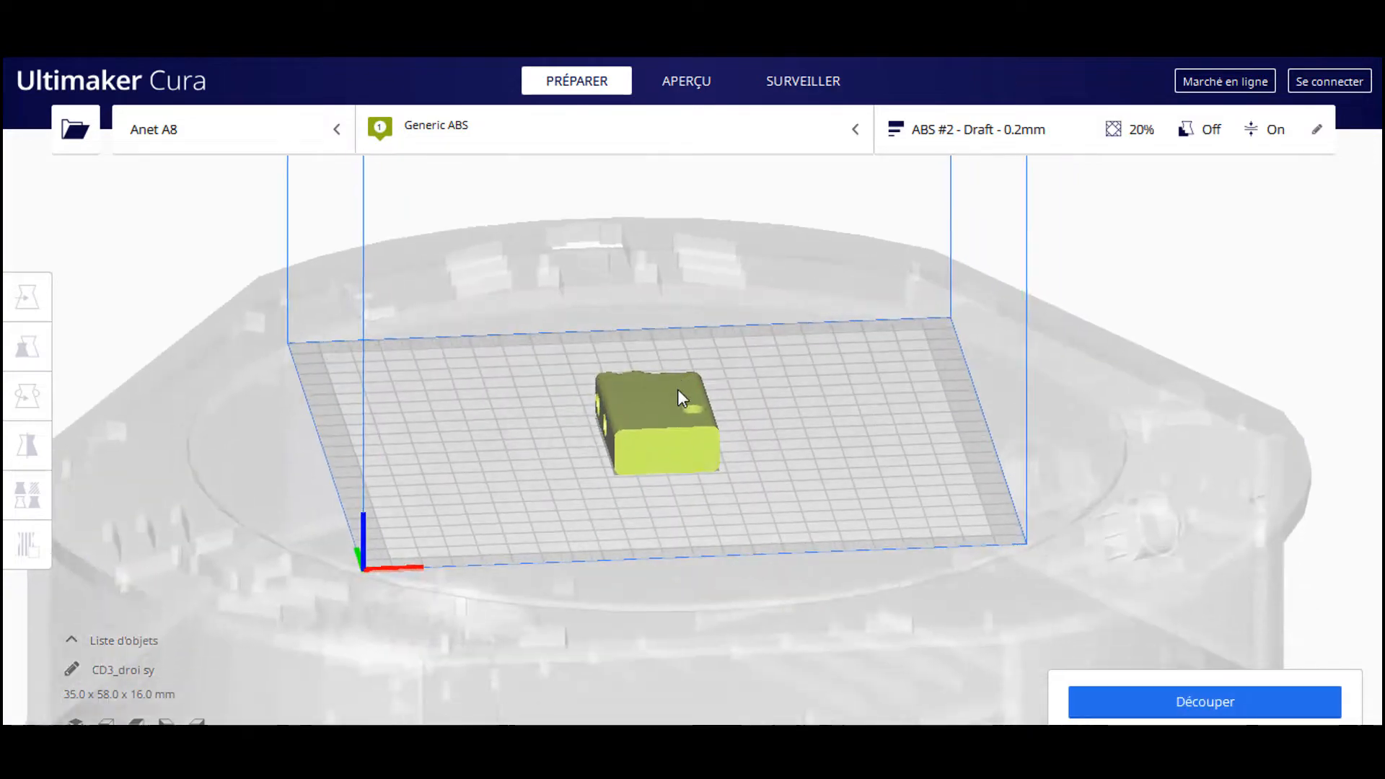
{"action": "scroll", "coordinate": [637, 485], "scroll_direction": "up", "scroll_amount": 5}
{"action": "right_click_drag", "start_coordinate": [637, 486], "coordinate": [661, 575]}
{"action": "left_click", "coordinate": [778, 459]}
{"action": "key", "text": "r"}
{"action": "left_click", "coordinate": [778, 458]}
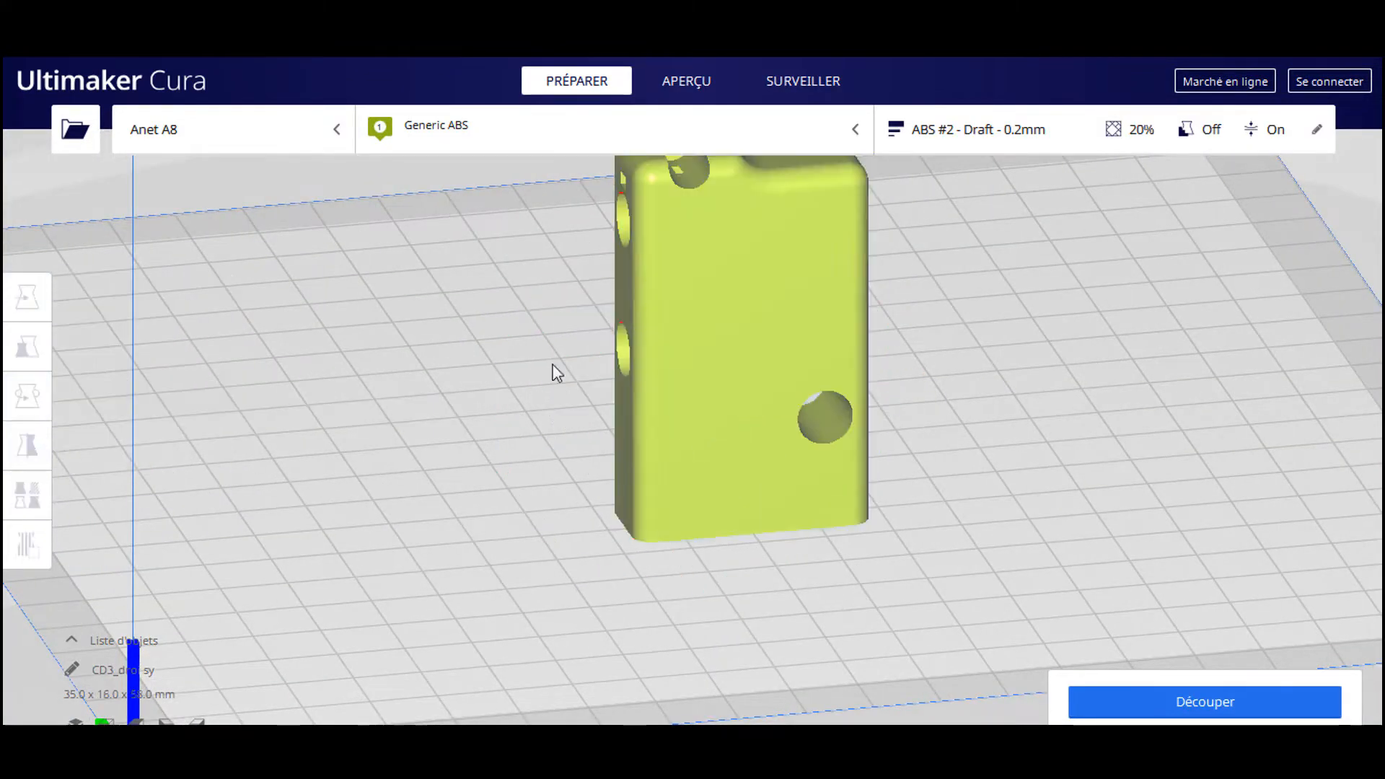
Rotate the upright part about its vertical axis so that the engraved text faces the front of the build plate
{"action": "left_click", "coordinate": [640, 500]}
{"action": "scroll", "coordinate": [724, 588], "scroll_direction": "down", "scroll_amount": 5}
{"action": "right_click_drag", "start_coordinate": [724, 587], "coordinate": [658, 432]}
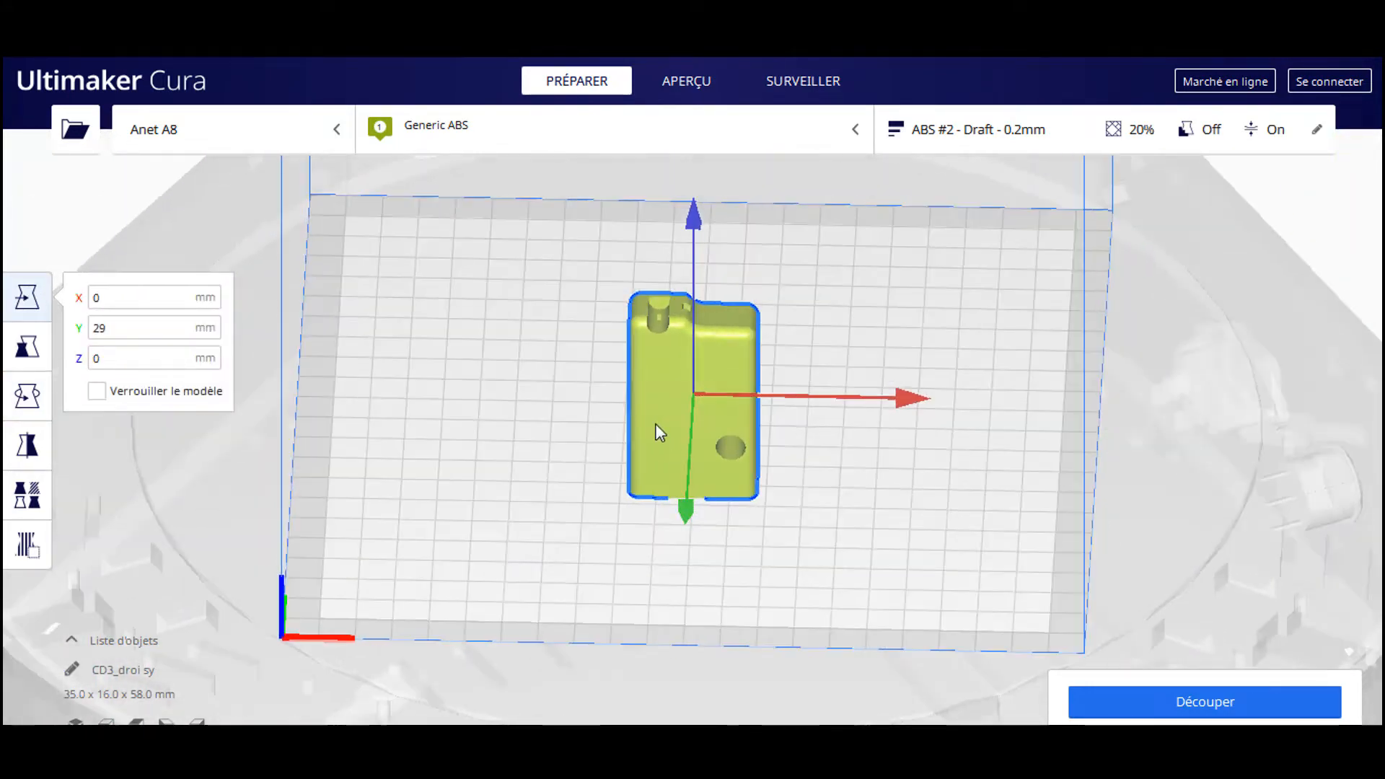
{"action": "left_click", "coordinate": [27, 399]}
{"action": "left_click_drag", "start_coordinate": [593, 489], "coordinate": [784, 503]}
{"action": "left_click_drag", "start_coordinate": [893, 390], "coordinate": [794, 300]}
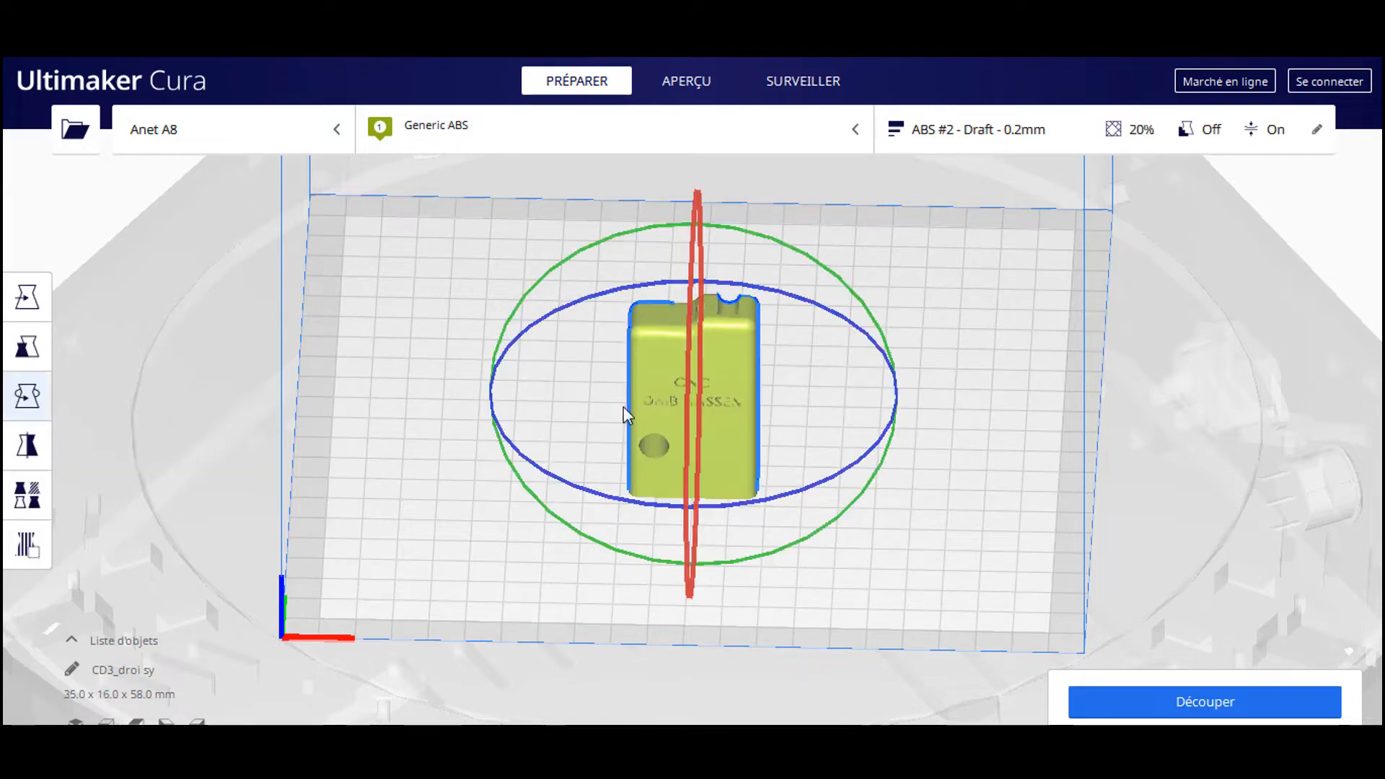
Move the upright part to the front right corner area of the build plate
{"action": "key", "text": "t"}
{"action": "left_click_drag", "start_coordinate": [719, 480], "coordinate": [985, 560]}
{"action": "scroll", "coordinate": [878, 606], "scroll_direction": "up", "scroll_amount": 3}
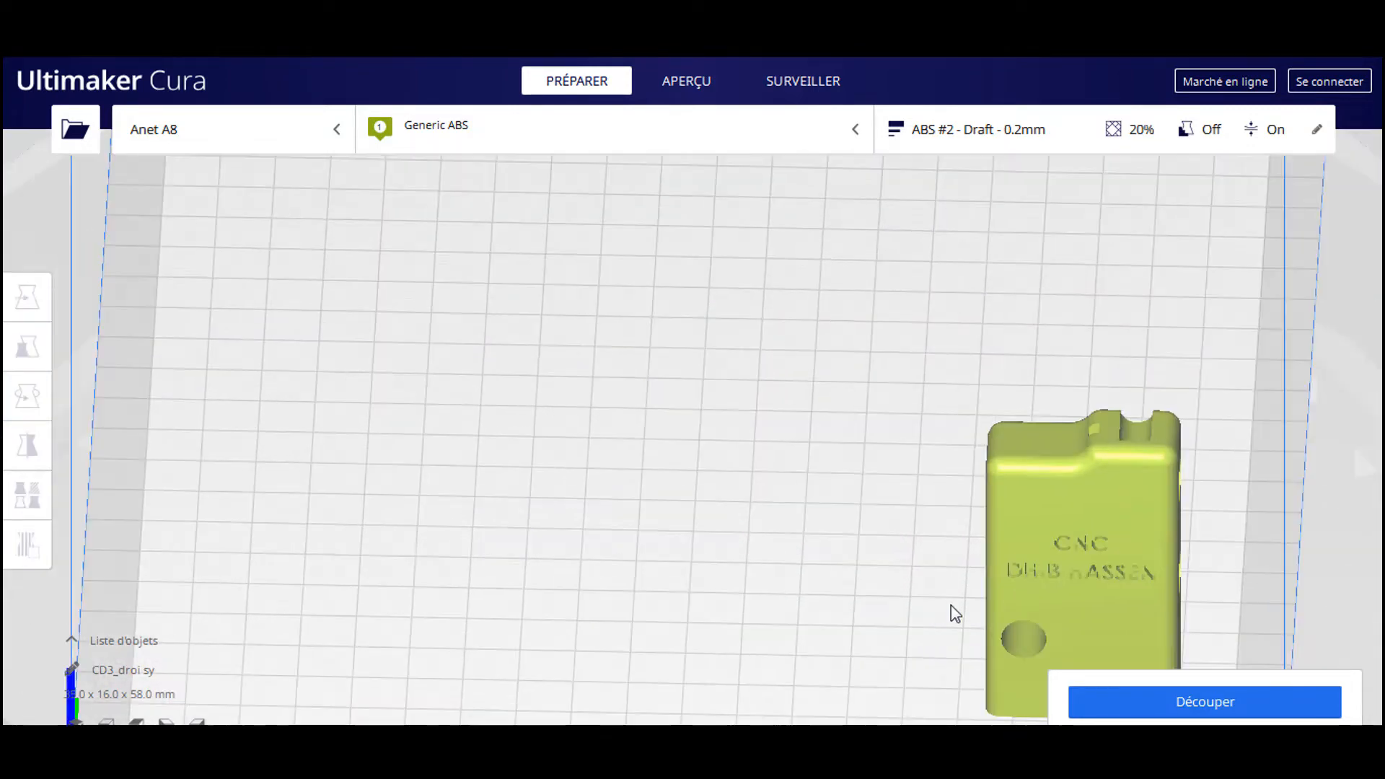
Examine the part's engraved text, side holes and overhang areas from several angles
{"action": "scroll", "coordinate": [1057, 643], "scroll_direction": "down", "scroll_amount": 3}
{"action": "right_click_drag", "start_coordinate": [1057, 643], "coordinate": [1051, 581]}
{"action": "scroll", "coordinate": [1191, 581], "scroll_direction": "up", "scroll_amount": 5}
{"action": "scroll", "coordinate": [1205, 570], "scroll_direction": "down", "scroll_amount": 3}
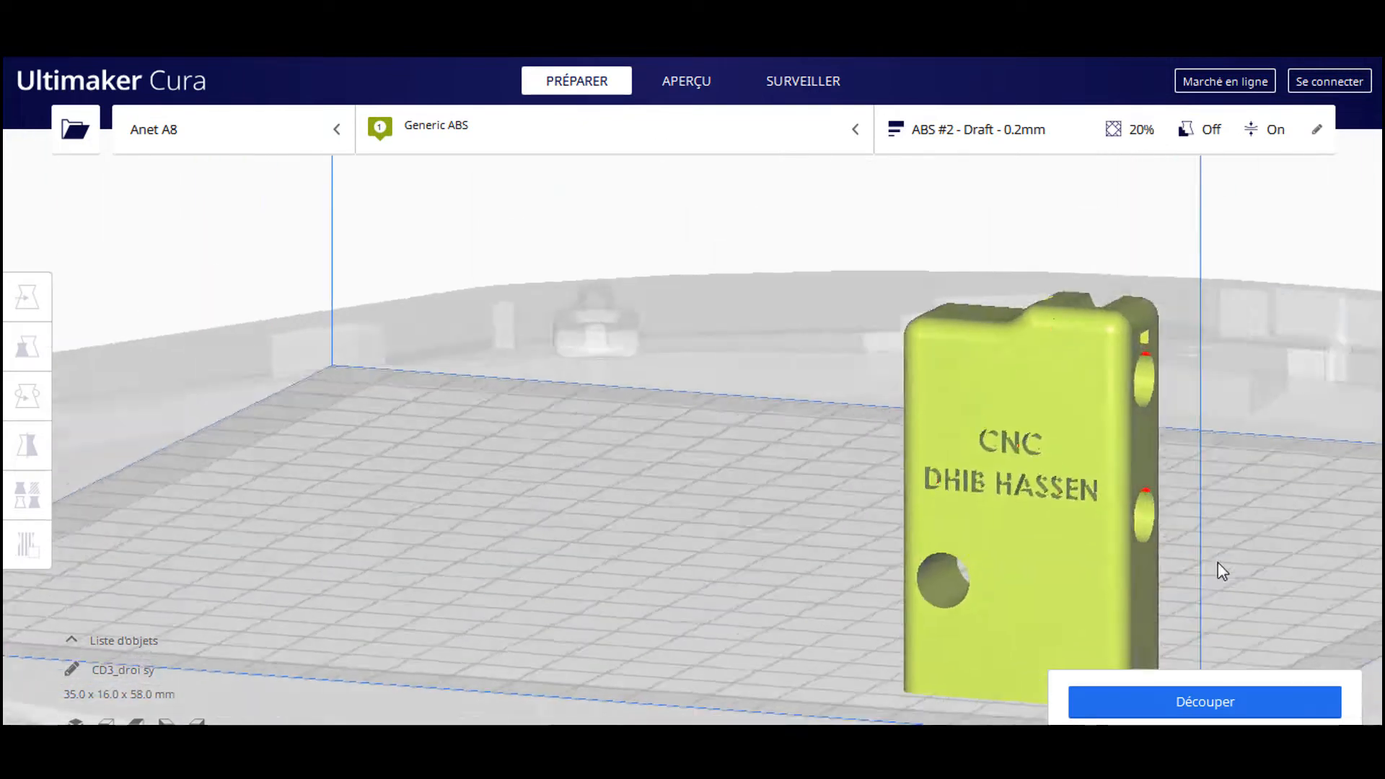
{"action": "mouse_move", "coordinate": [1218, 562]}
{"action": "right_mouse_down"}
{"action": "mouse_move", "coordinate": [1107, 656]}
{"action": "mouse_move", "coordinate": [862, 609]}
{"action": "mouse_move", "coordinate": [1191, 565]}
{"action": "right_mouse_up"}
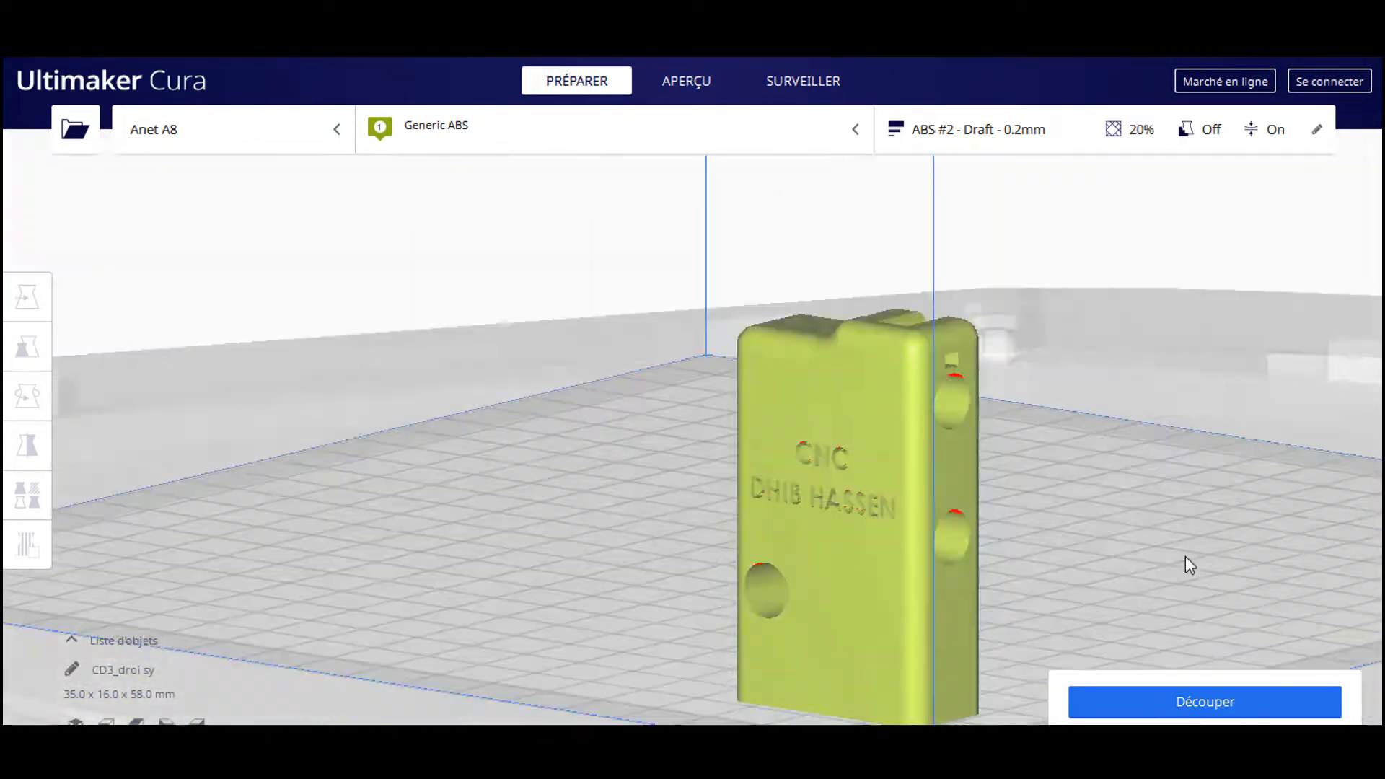
{"action": "scroll", "coordinate": [1190, 565], "scroll_direction": "up", "scroll_amount": 3}
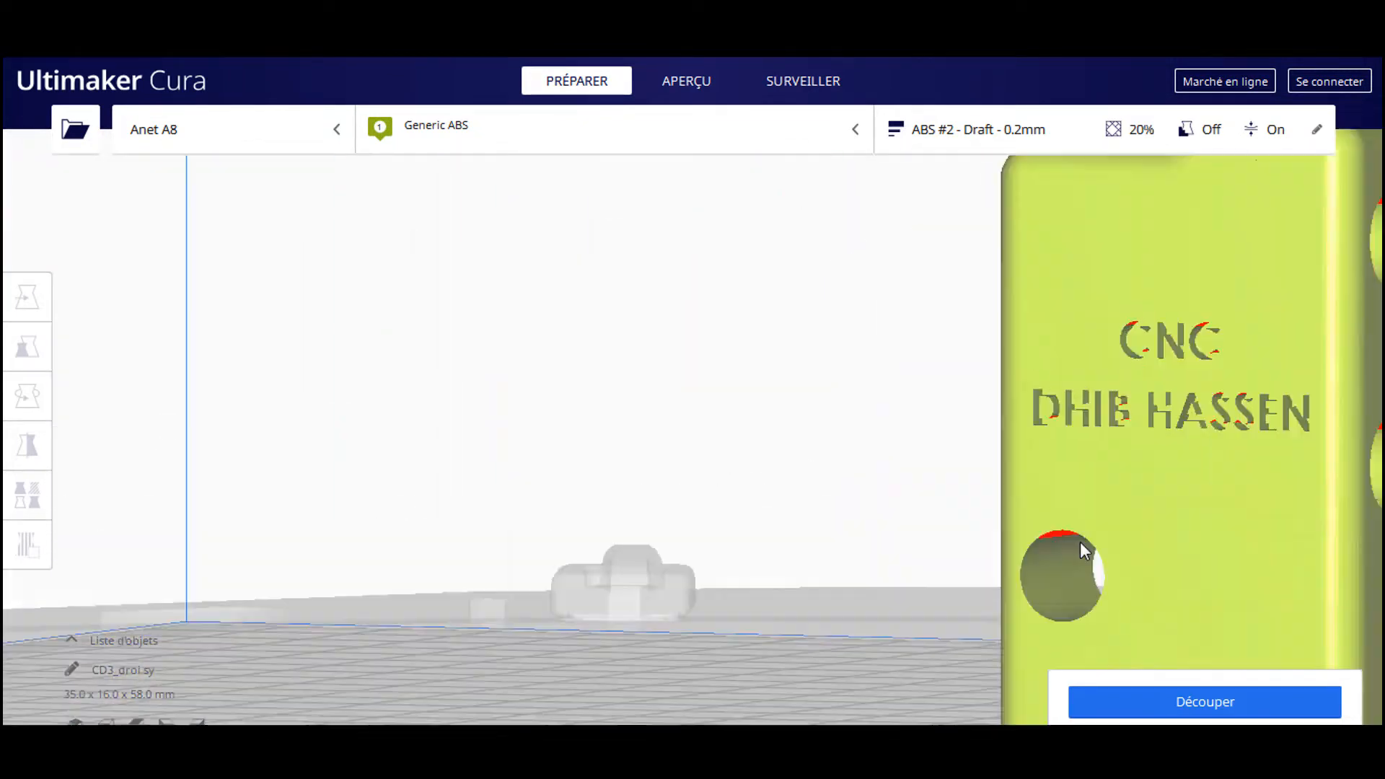
{"action": "scroll", "coordinate": [720, 661], "scroll_direction": "down", "scroll_amount": 3}
{"action": "right_click_drag", "start_coordinate": [719, 660], "coordinate": [936, 628]}
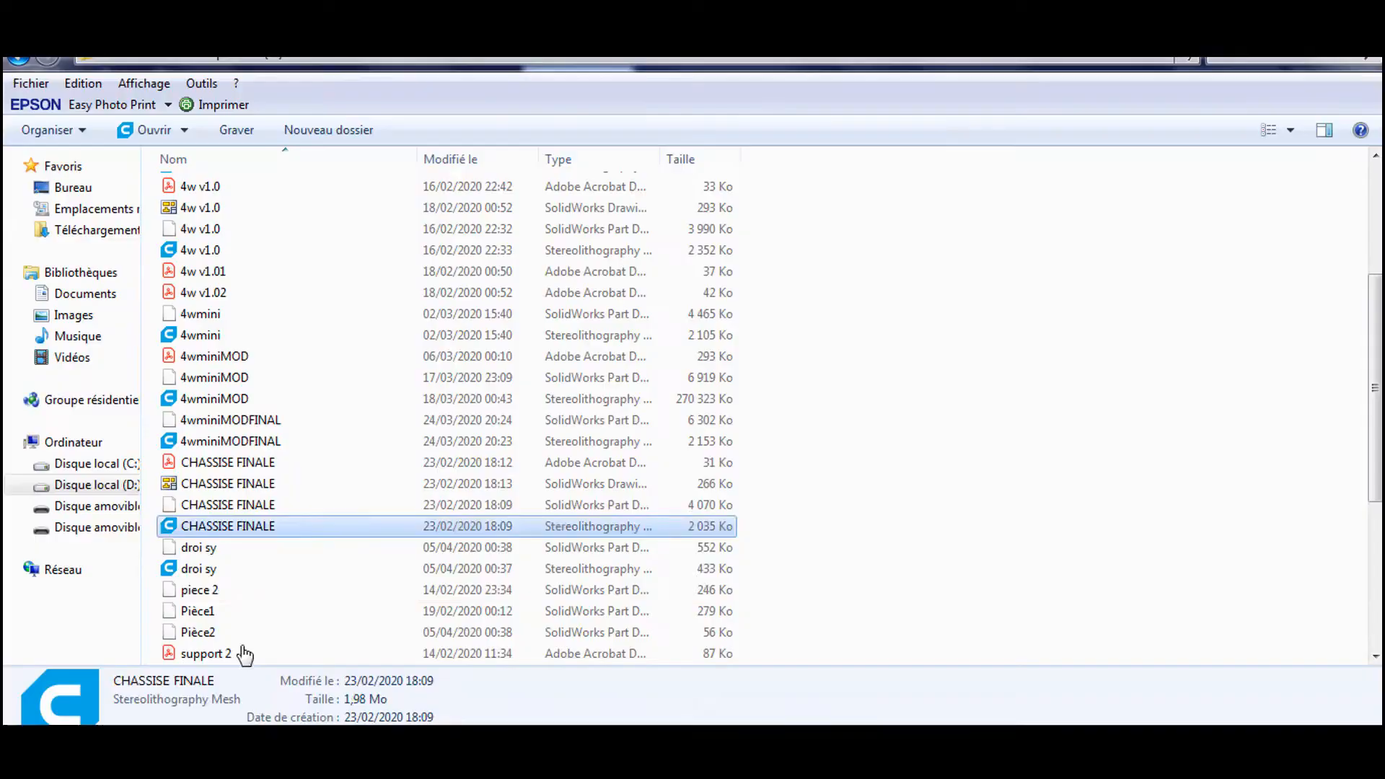
Find the sy d STL file in the project folder and load it onto the Cura build plate
{"action": "left_click", "coordinate": [217, 581]}
{"action": "scroll", "coordinate": [238, 577], "scroll_direction": "down", "scroll_amount": 2}
{"action": "scroll", "coordinate": [254, 573], "scroll_direction": "down", "scroll_amount": 3}
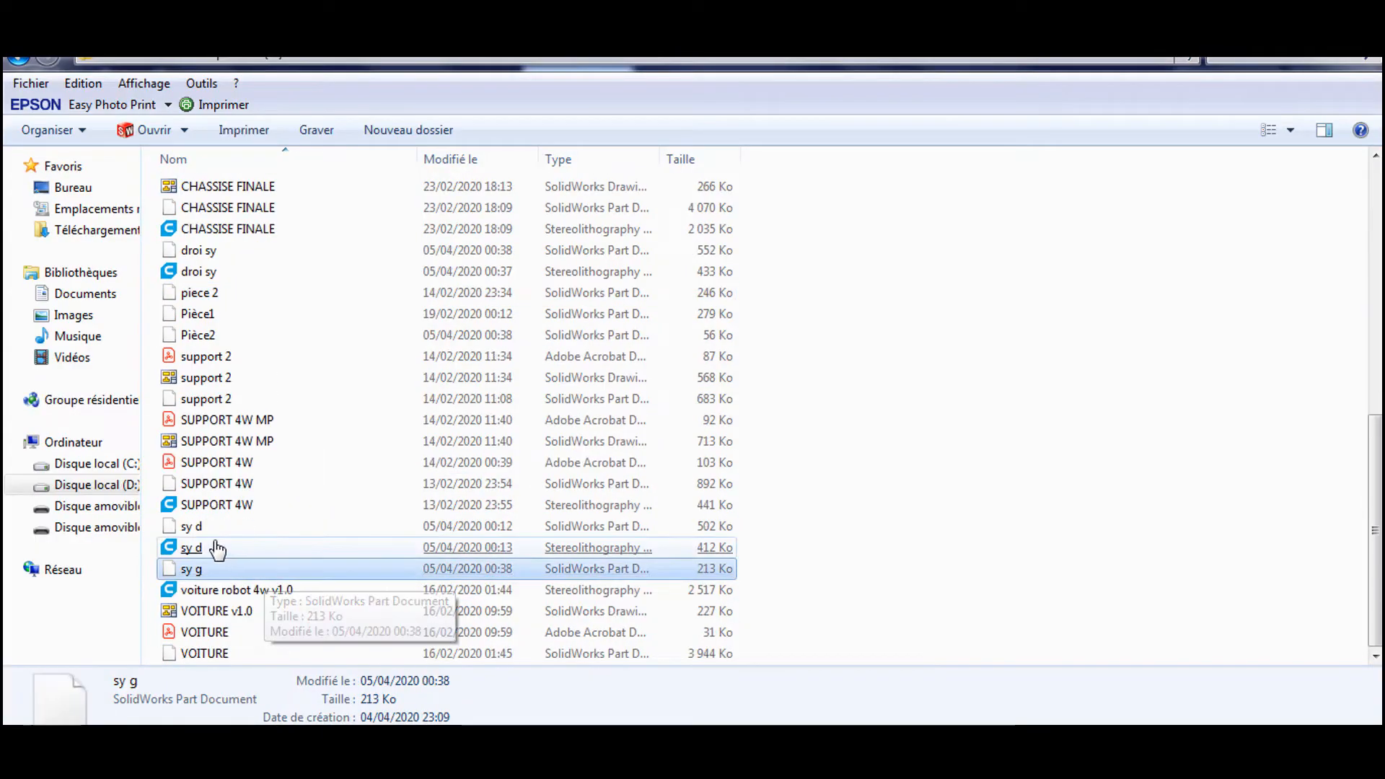
{"action": "left_click_drag", "start_coordinate": [217, 548], "coordinate": [371, 649]}
{"action": "left_click", "coordinate": [195, 547]}
{"action": "left_click_drag", "start_coordinate": [195, 548], "coordinate": [527, 714]}
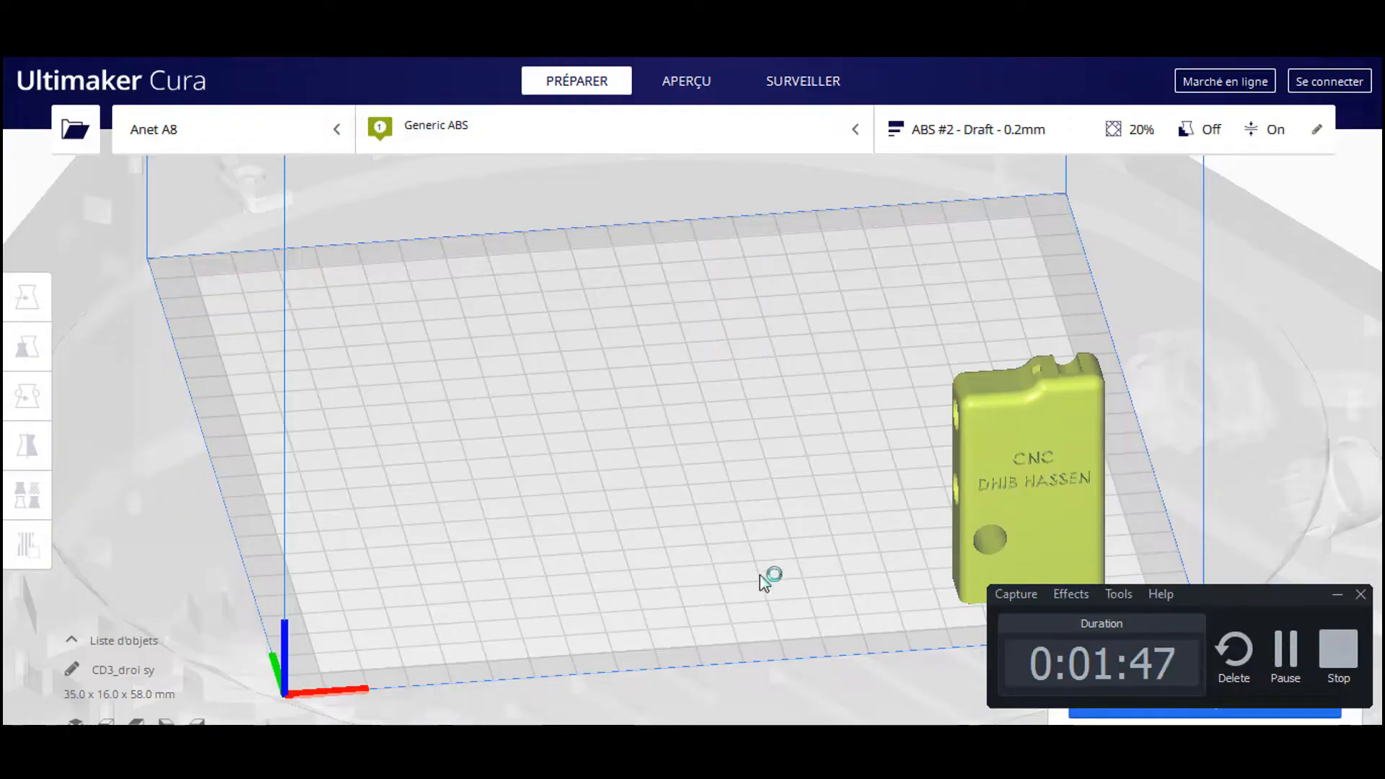
Stand the newly loaded sy d part upright with its engraved text facing the front
{"action": "left_click", "coordinate": [682, 464]}
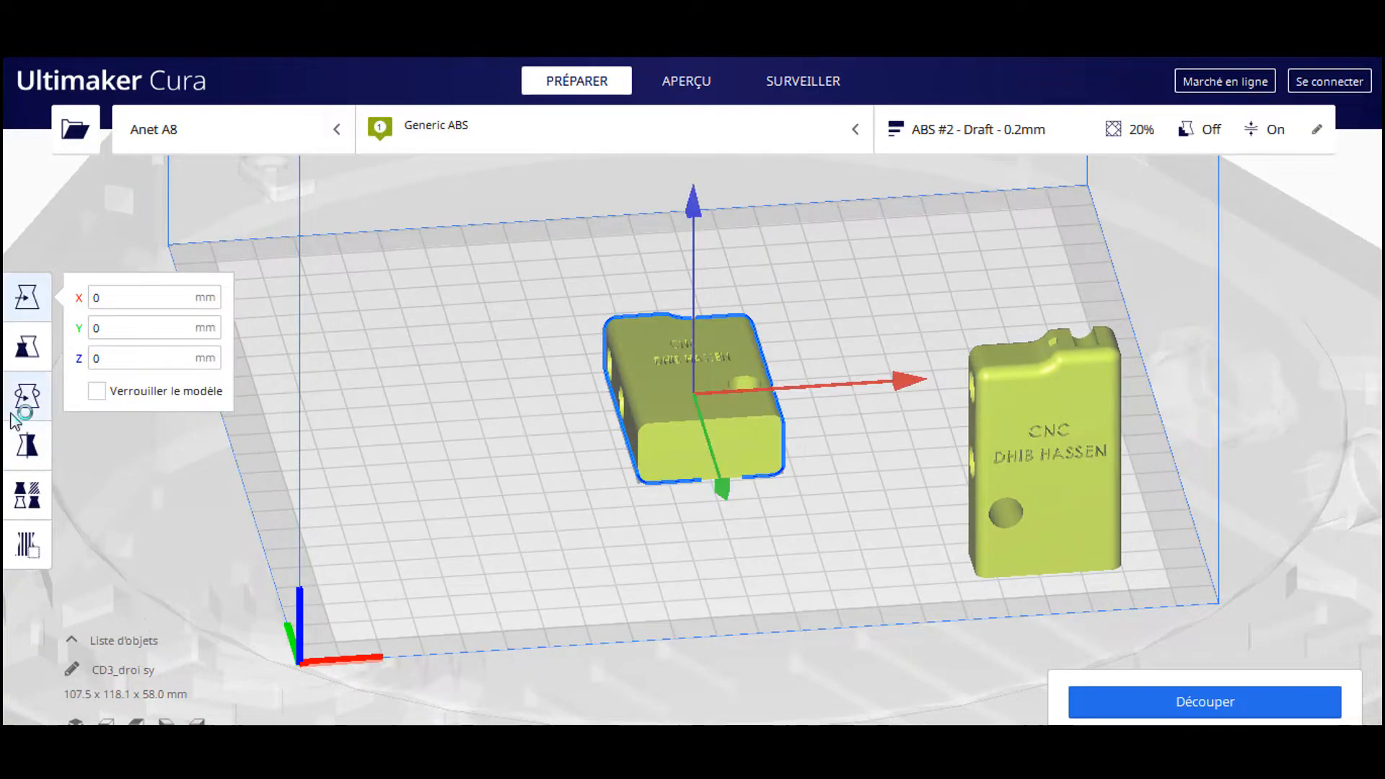
{"action": "left_click", "coordinate": [16, 416]}
{"action": "left_click", "coordinate": [221, 407]}
{"action": "left_click", "coordinate": [689, 446]}
{"action": "left_click", "coordinate": [21, 303]}
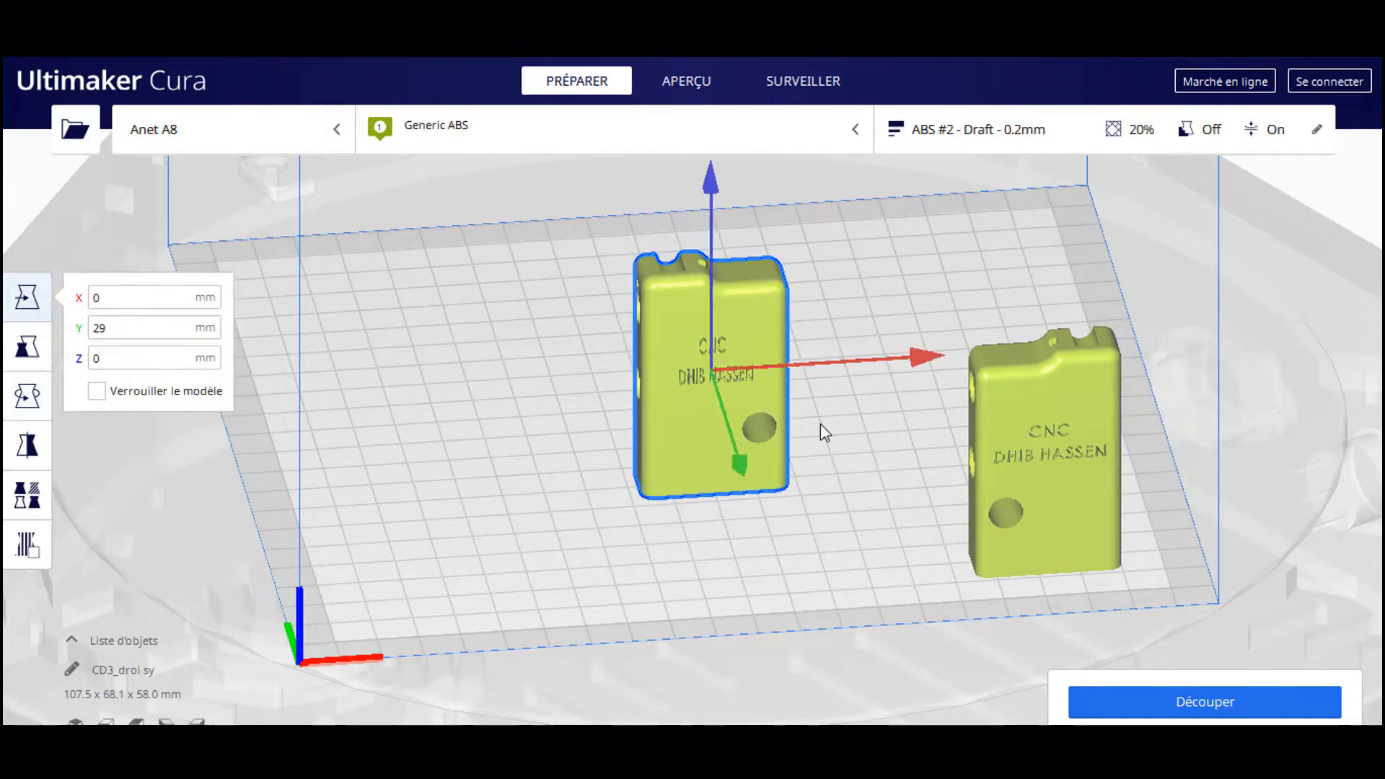
Move the second part forward and across the build plate until it stands beside the first one
{"action": "left_click_drag", "start_coordinate": [741, 470], "coordinate": [779, 574]}
{"action": "left_click_drag", "start_coordinate": [964, 459], "coordinate": [1086, 442]}
{"action": "right_click_drag", "start_coordinate": [1086, 442], "coordinate": [755, 599]}
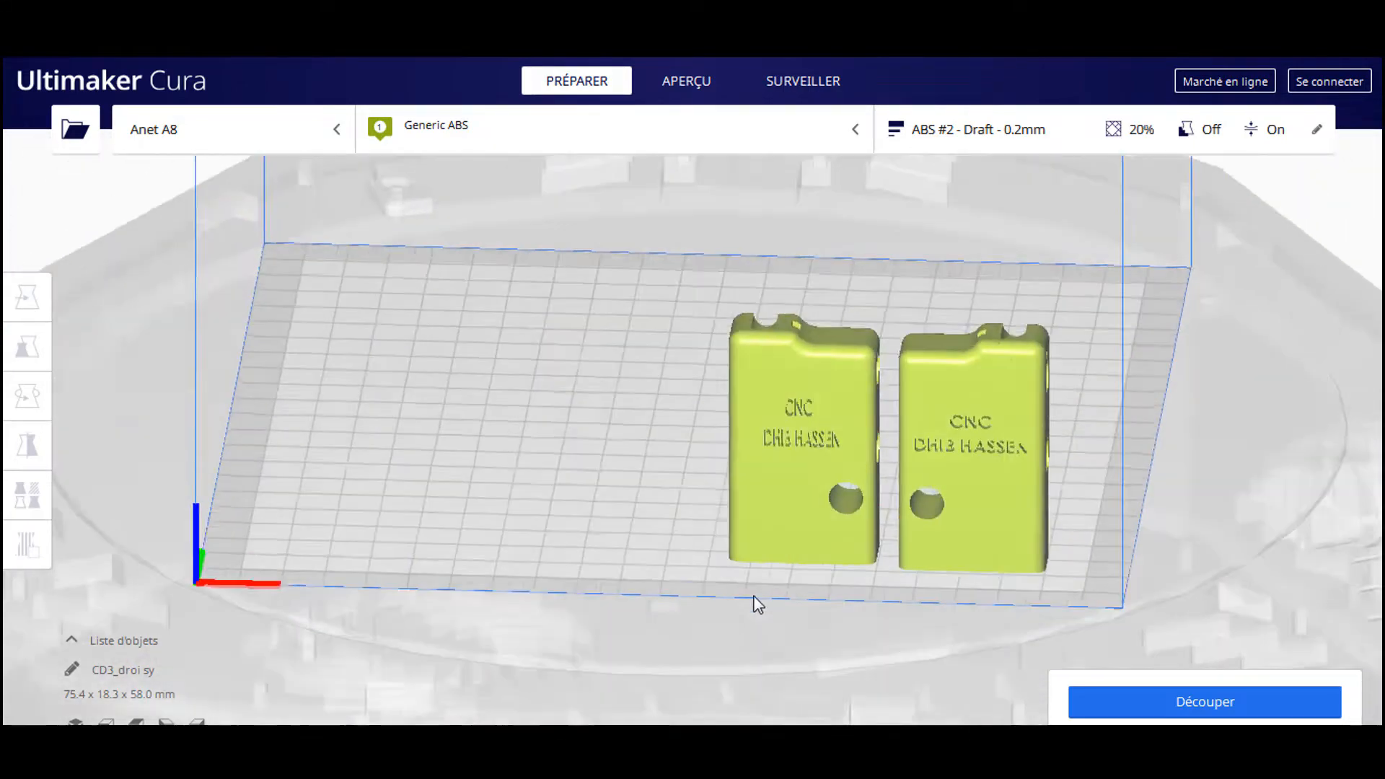
Slice both parts and run the layer preview down to layer 17 and back up to layer 179
{"action": "scroll", "coordinate": [997, 456], "scroll_direction": "up", "scroll_amount": 3}
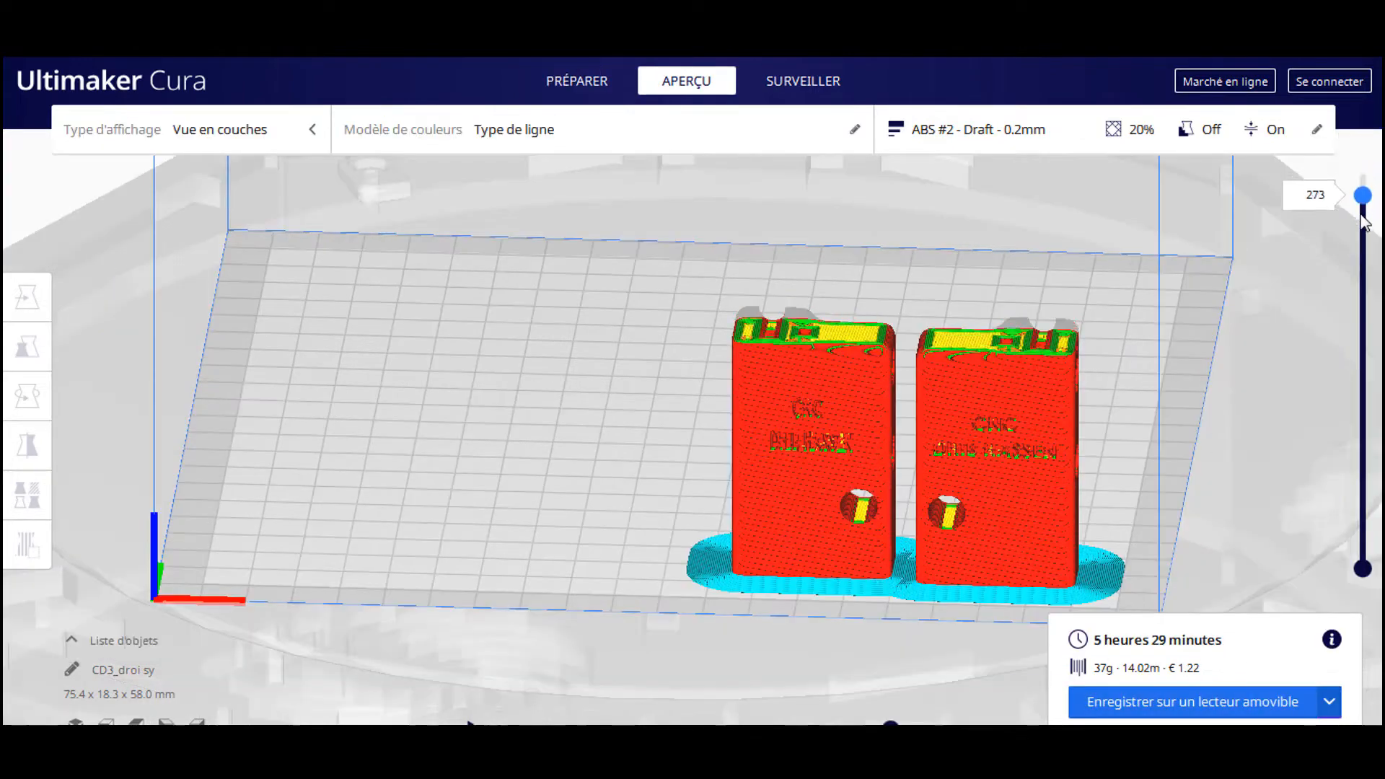
{"action": "left_click_drag", "start_coordinate": [1362, 196], "coordinate": [1362, 520]}
{"action": "right_click_drag", "start_coordinate": [1104, 447], "coordinate": [779, 423]}
{"action": "middle_click_drag", "start_coordinate": [778, 423], "coordinate": [755, 209]}
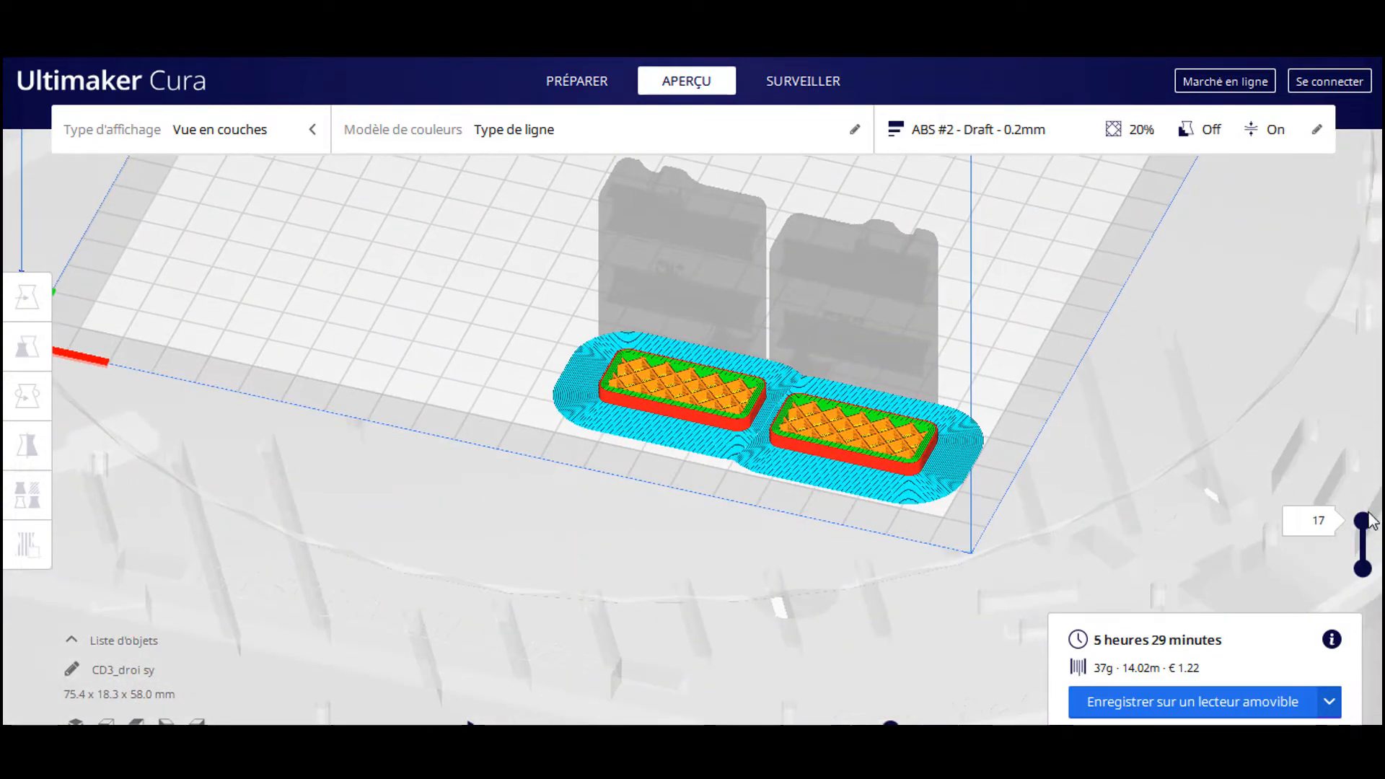
{"action": "left_click_drag", "start_coordinate": [1365, 550], "coordinate": [1347, 470]}
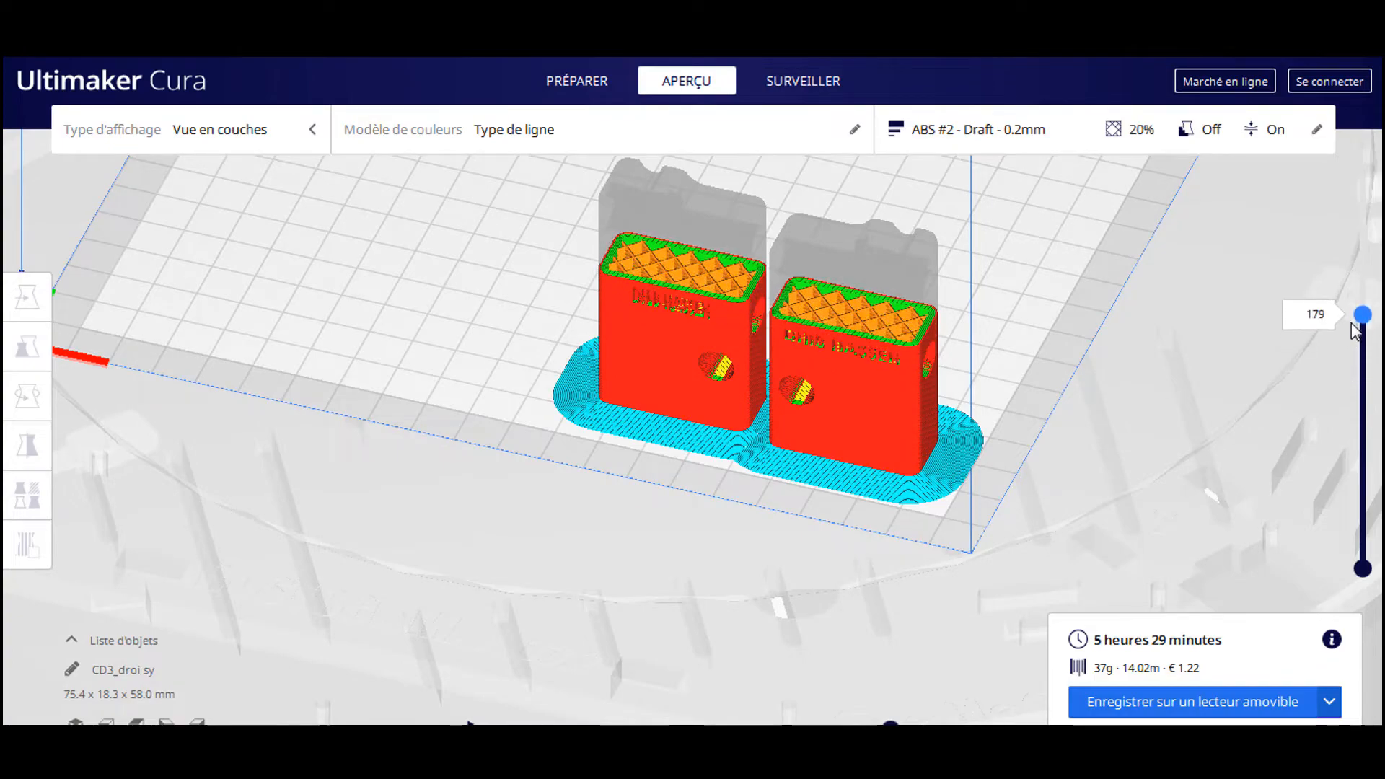
Inspect the sliced parts in the layer preview at layers 290, 147 and 213, finishing at layer 290
{"action": "right_click_drag", "start_coordinate": [989, 509], "coordinate": [1314, 479]}
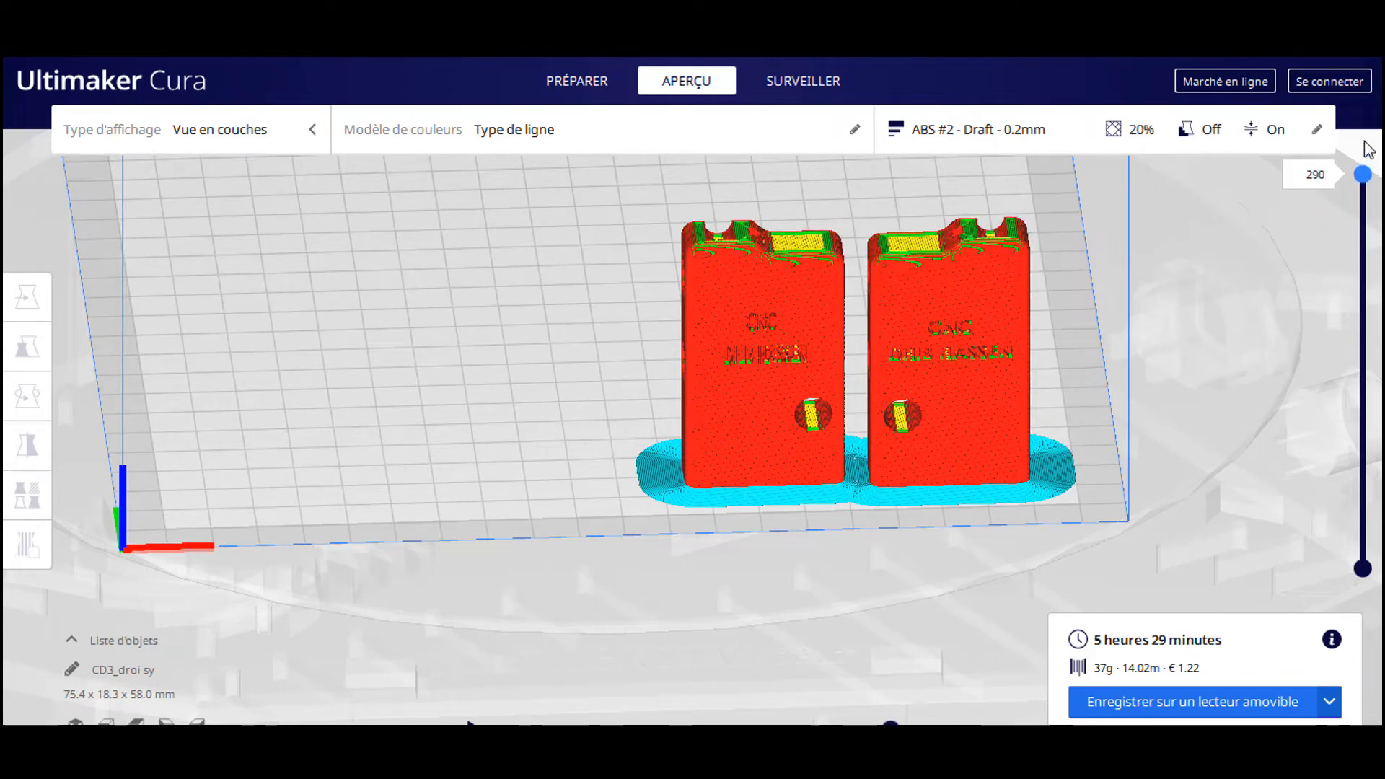
{"action": "left_click_drag", "start_coordinate": [1371, 269], "coordinate": [1363, 470]}
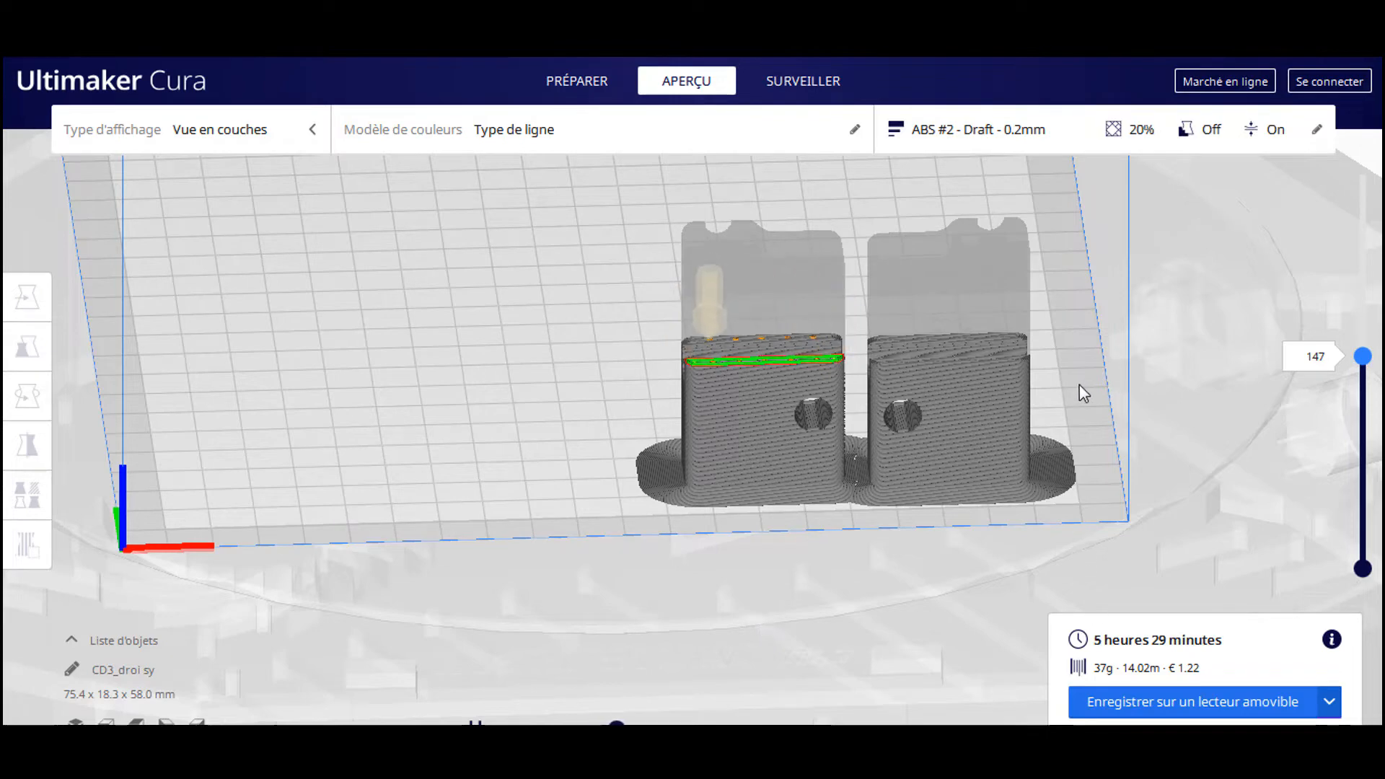
{"action": "scroll", "coordinate": [1019, 377], "scroll_direction": "up", "scroll_amount": 2}
{"action": "scroll", "coordinate": [1279, 538], "scroll_direction": "up", "scroll_amount": 2}
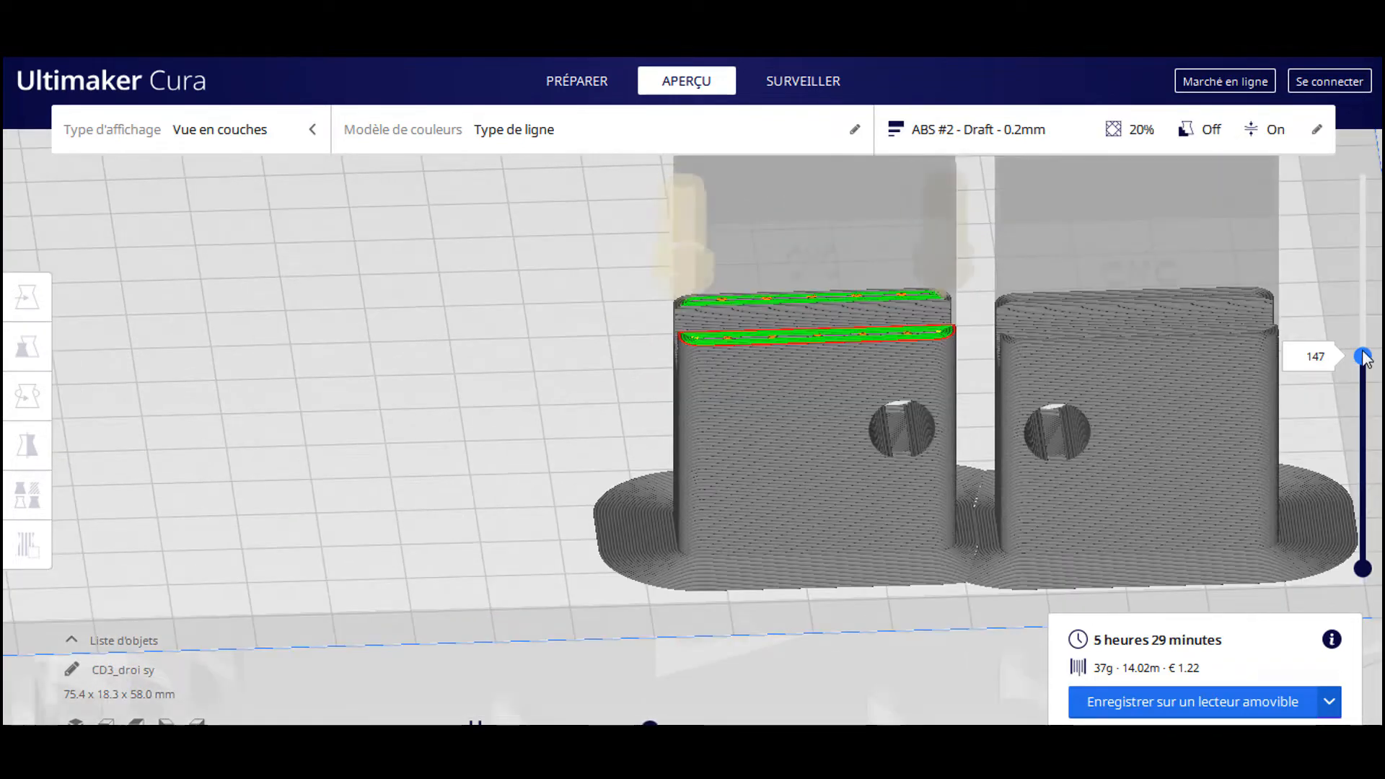
{"action": "left_click_drag", "start_coordinate": [1364, 355], "coordinate": [1365, 272]}
{"action": "scroll", "coordinate": [1098, 386], "scroll_direction": "down", "scroll_amount": 3}
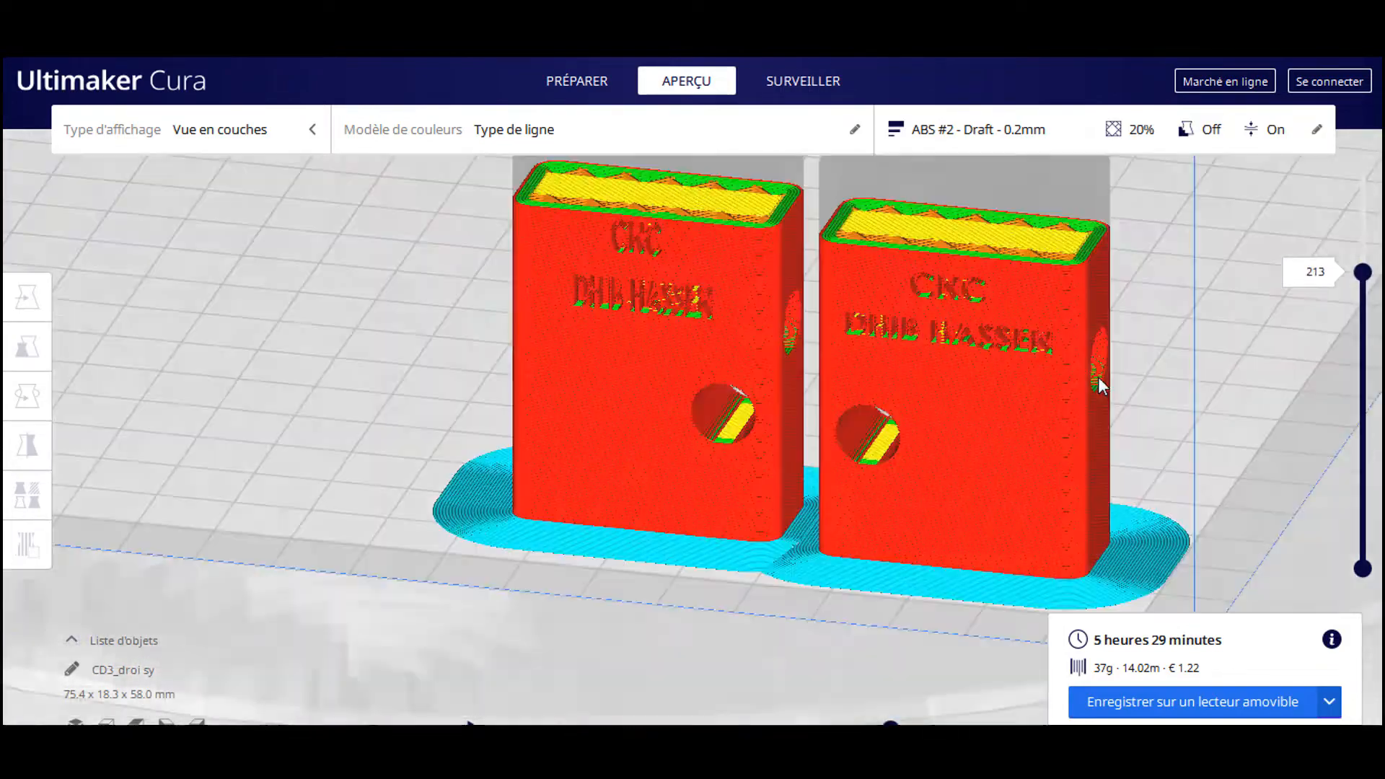
{"action": "right_click_drag", "start_coordinate": [1097, 386], "coordinate": [1362, 272]}
{"action": "left_click_drag", "start_coordinate": [1363, 272], "coordinate": [1363, 174]}
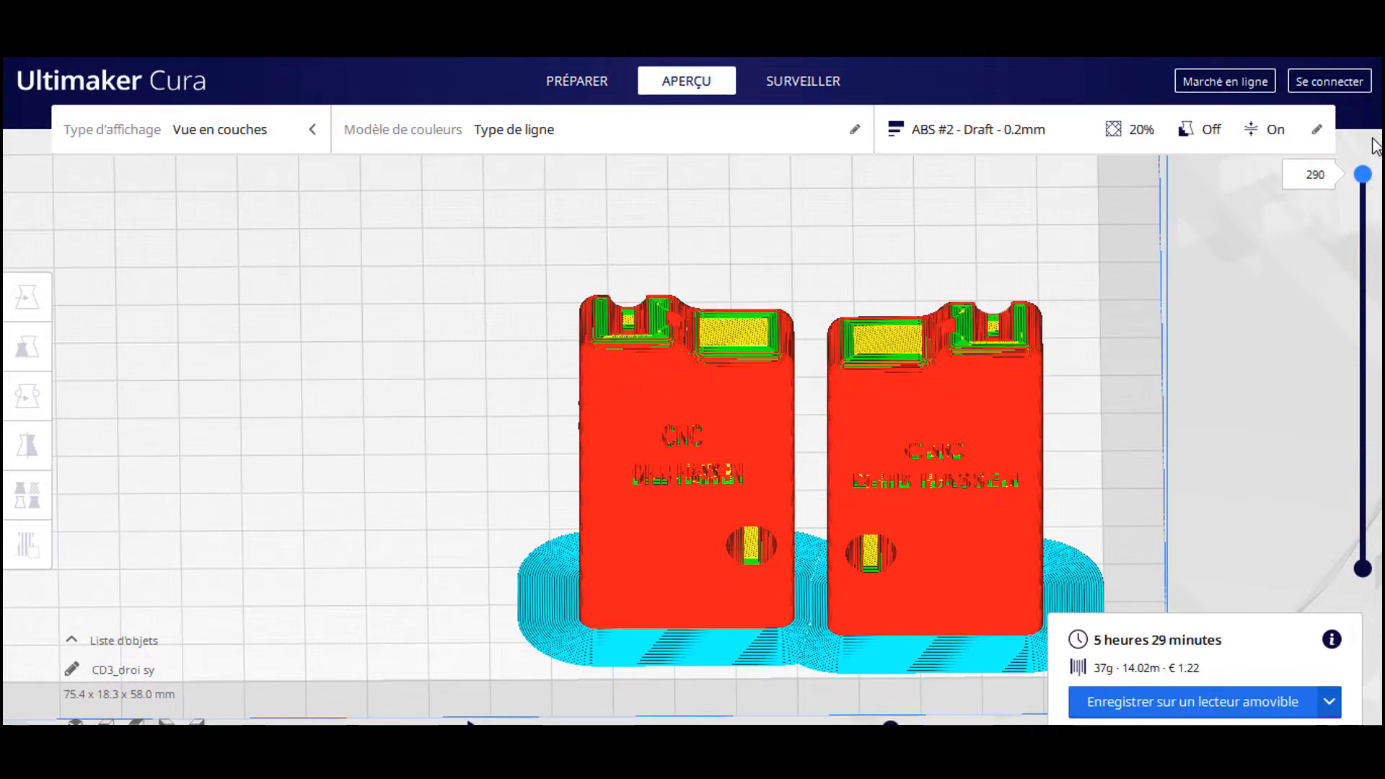
Open the print settings and review the quality and shell values, including layer height, line widths and wall line count
{"action": "left_click", "coordinate": [1211, 130]}
{"action": "double_click", "coordinate": [1197, 329]}
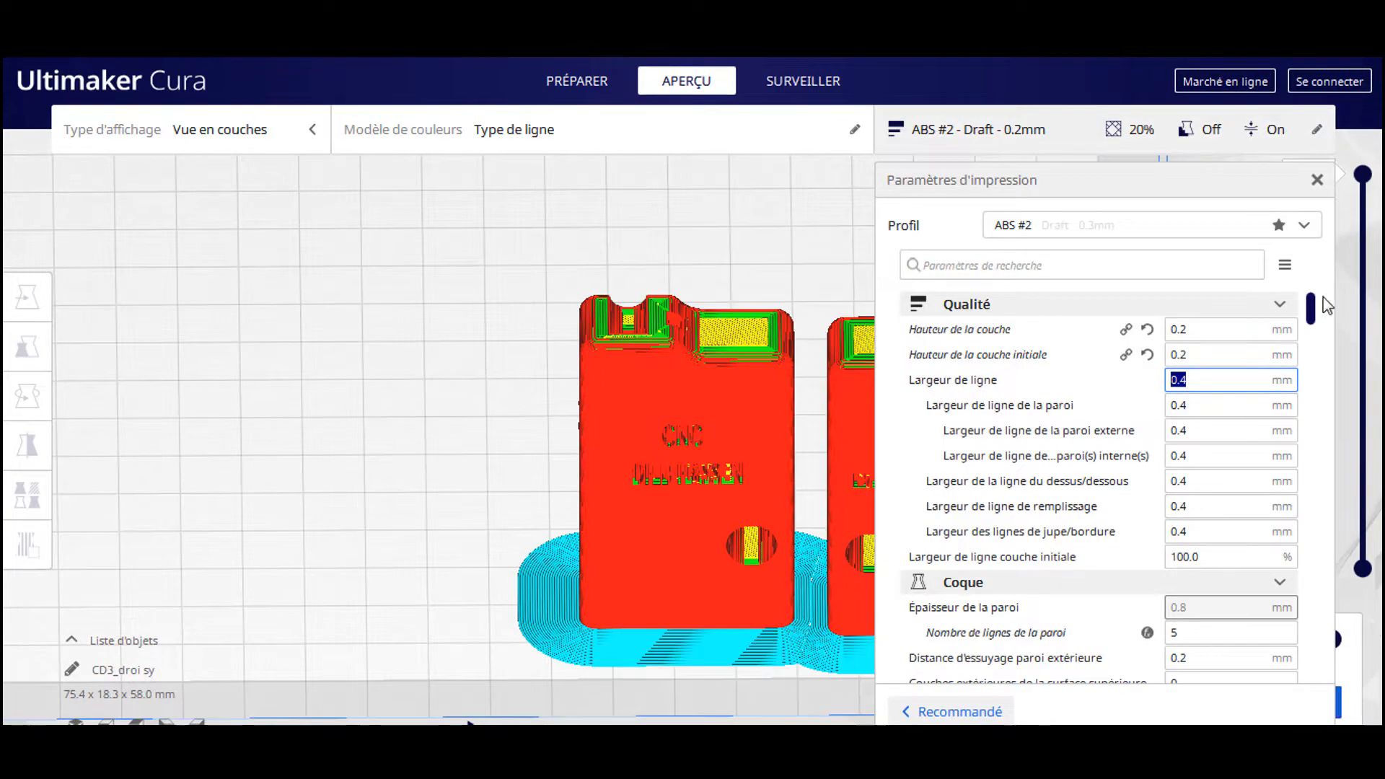
{"action": "left_click_drag", "start_coordinate": [1311, 309], "coordinate": [1313, 340]}
{"action": "key", "text": "Tab"}
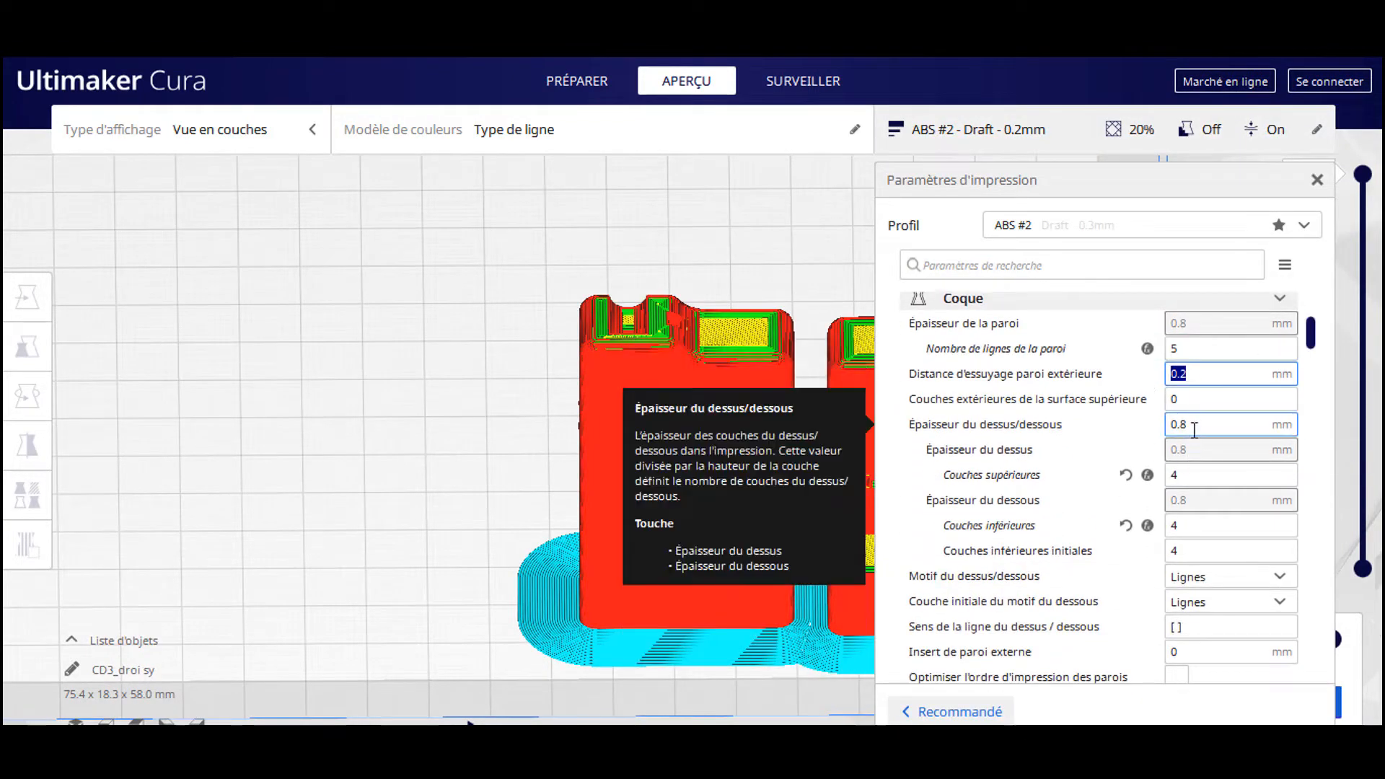
{"action": "left_click", "coordinate": [1201, 425]}
{"action": "scroll", "coordinate": [1201, 424], "scroll_direction": "down", "scroll_amount": 4}
{"action": "left_click", "coordinate": [1194, 348]}
Review the material settings, including printing and build plate temperatures, flow and retraction
{"action": "left_click_drag", "start_coordinate": [1311, 350], "coordinate": [1311, 402]}
{"action": "double_click", "coordinate": [1178, 317]}
{"action": "key", "text": "Tab"}
{"action": "key", "text": "Tab"}
{"action": "key", "text": "Tab"}
{"action": "key", "text": "Tab"}
{"action": "key", "text": "Tab"}
{"action": "key", "text": "Tab"}
{"action": "key", "text": "Tab"}
{"action": "key", "text": "Tab"}
{"action": "key", "text": "Tab"}
{"action": "key", "text": "Tab"}
{"action": "key", "text": "Tab"}
{"action": "key", "text": "Tab"}
{"action": "key", "text": "Tab"}
{"action": "key", "text": "Tab"}
{"action": "key", "text": "Tab"}
{"action": "key", "text": "Tab"}
{"action": "key", "text": "Tab"}
{"action": "key", "text": "Tab"}
{"action": "key", "text": "Tab"}
{"action": "key", "text": "Tab"}
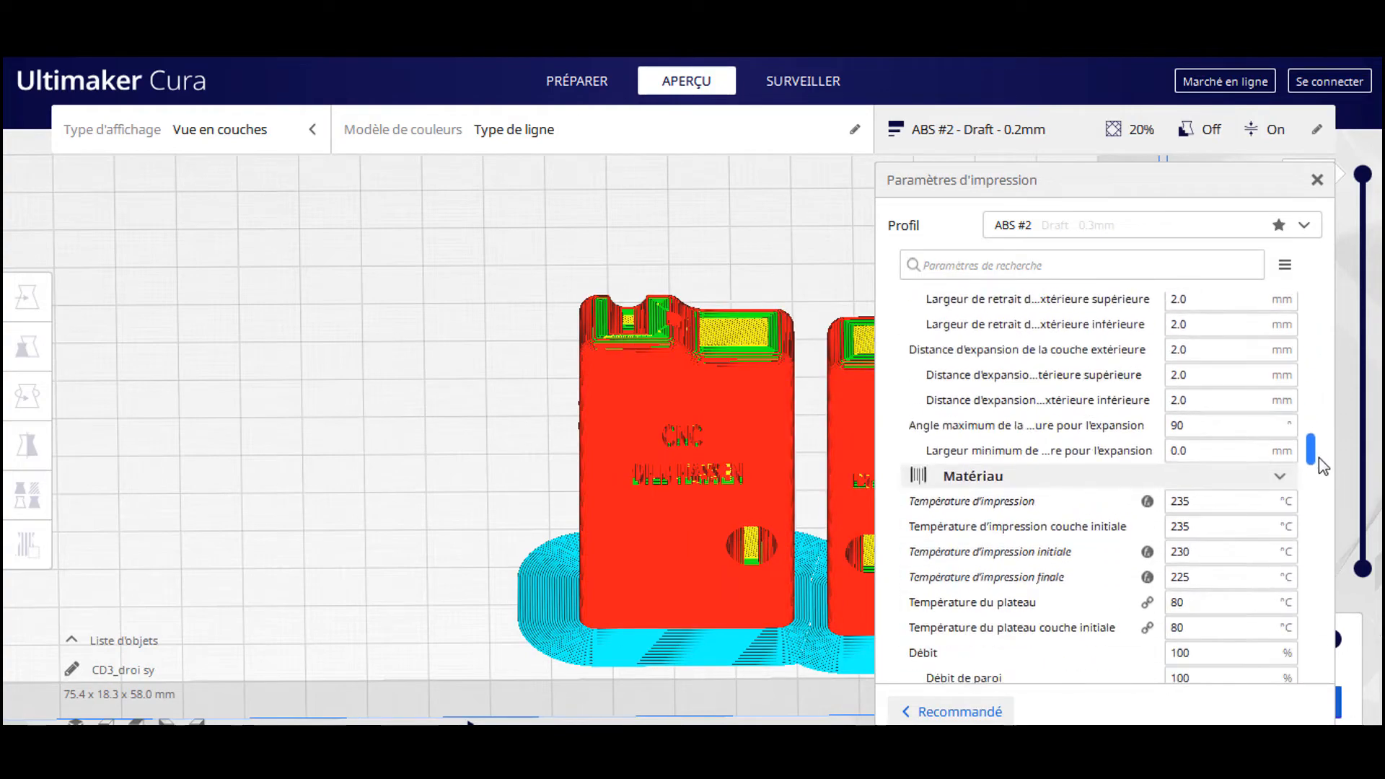
{"action": "scroll", "coordinate": [1143, 503], "scroll_direction": "down", "scroll_amount": 15}
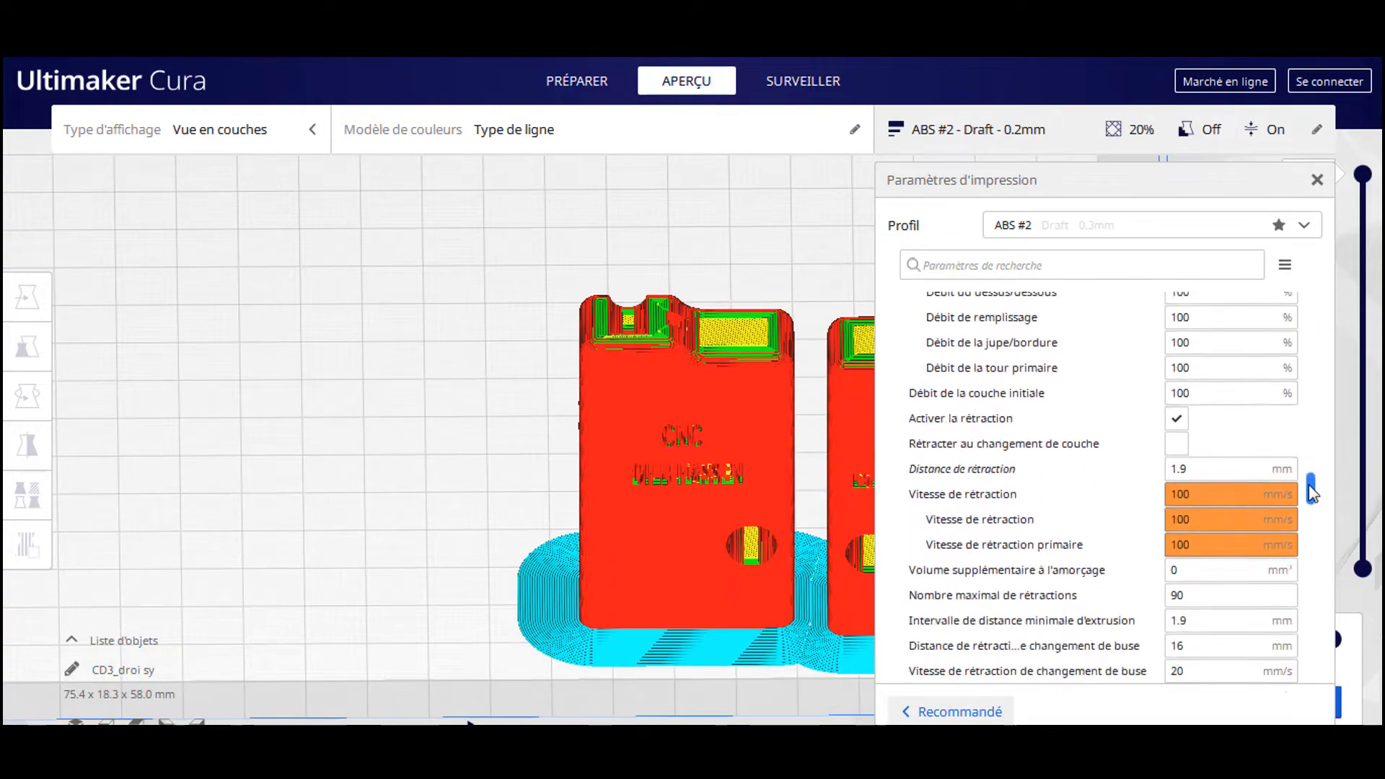
Examine the speed and travel settings for infill, walls, initial layer and Z hop
{"action": "left_click", "coordinate": [1170, 360]}
{"action": "key", "text": "Tab"}
{"action": "key", "text": "Tab"}
{"action": "key", "text": "Tab"}
{"action": "key", "text": "Tab"}
{"action": "key", "text": "Tab"}
{"action": "key", "text": "Tab"}
{"action": "key", "text": "Tab"}
{"action": "key", "text": "Tab"}
{"action": "key", "text": "Tab"}
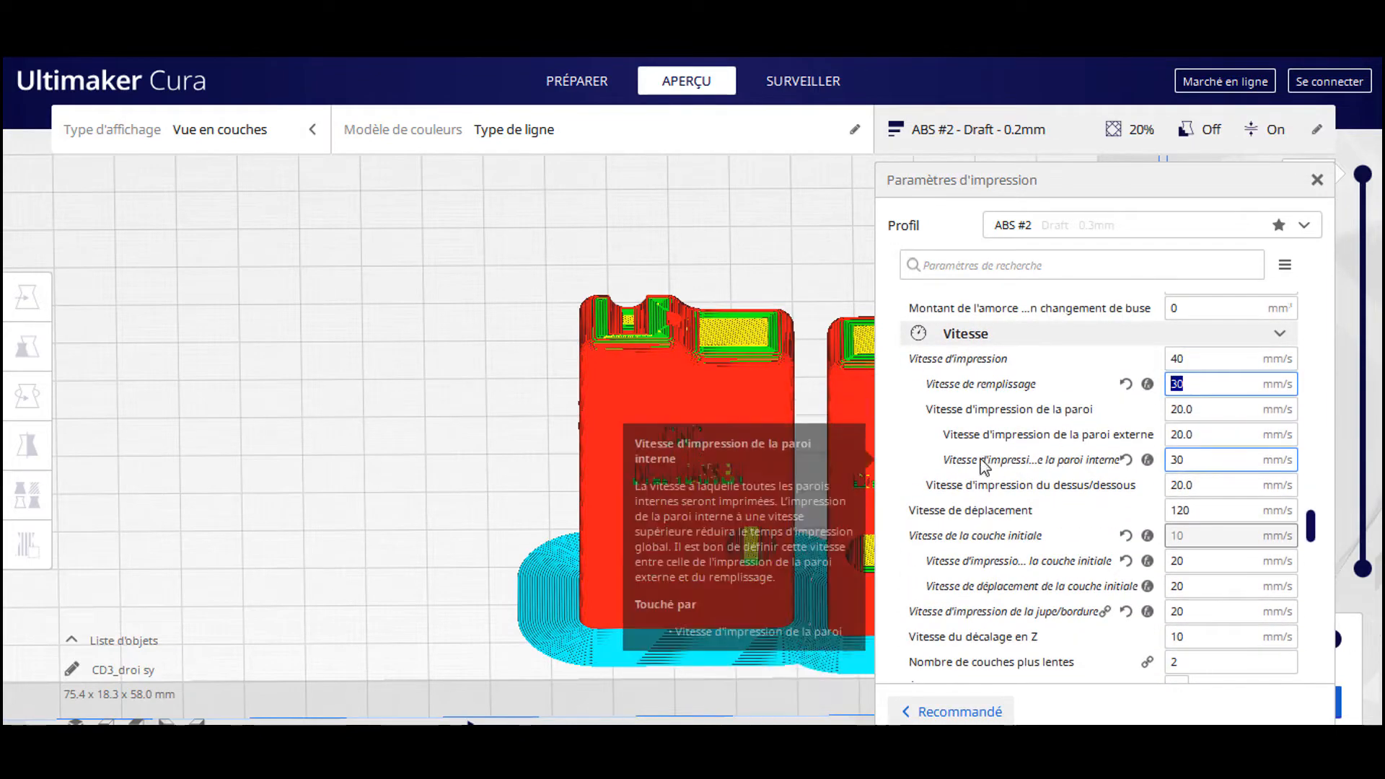
{"action": "scroll", "coordinate": [987, 494], "scroll_direction": "down", "scroll_amount": 10}
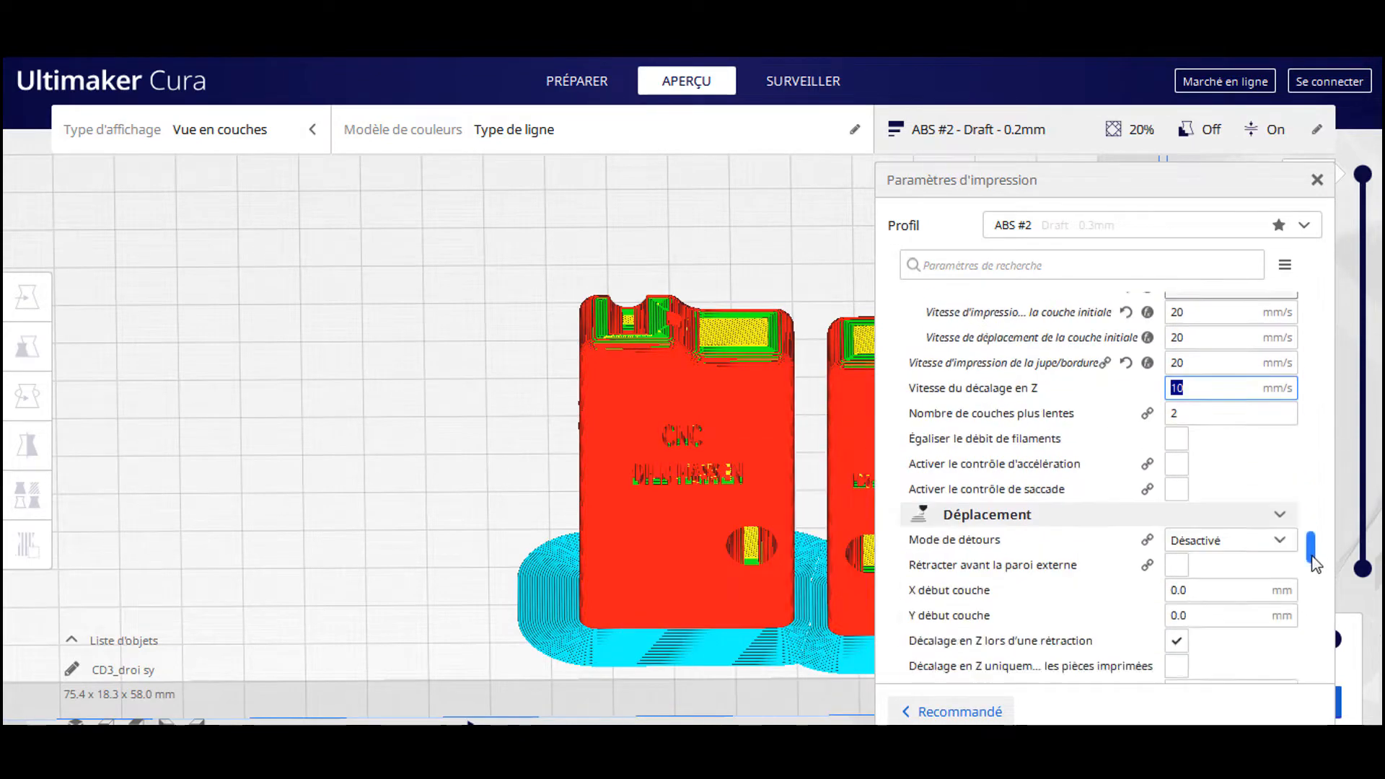
Choose Bordure as the build plate adhesion type, check the brim settings, and close the print settings
{"action": "left_click", "coordinate": [1226, 415]}
{"action": "left_click", "coordinate": [1199, 447]}
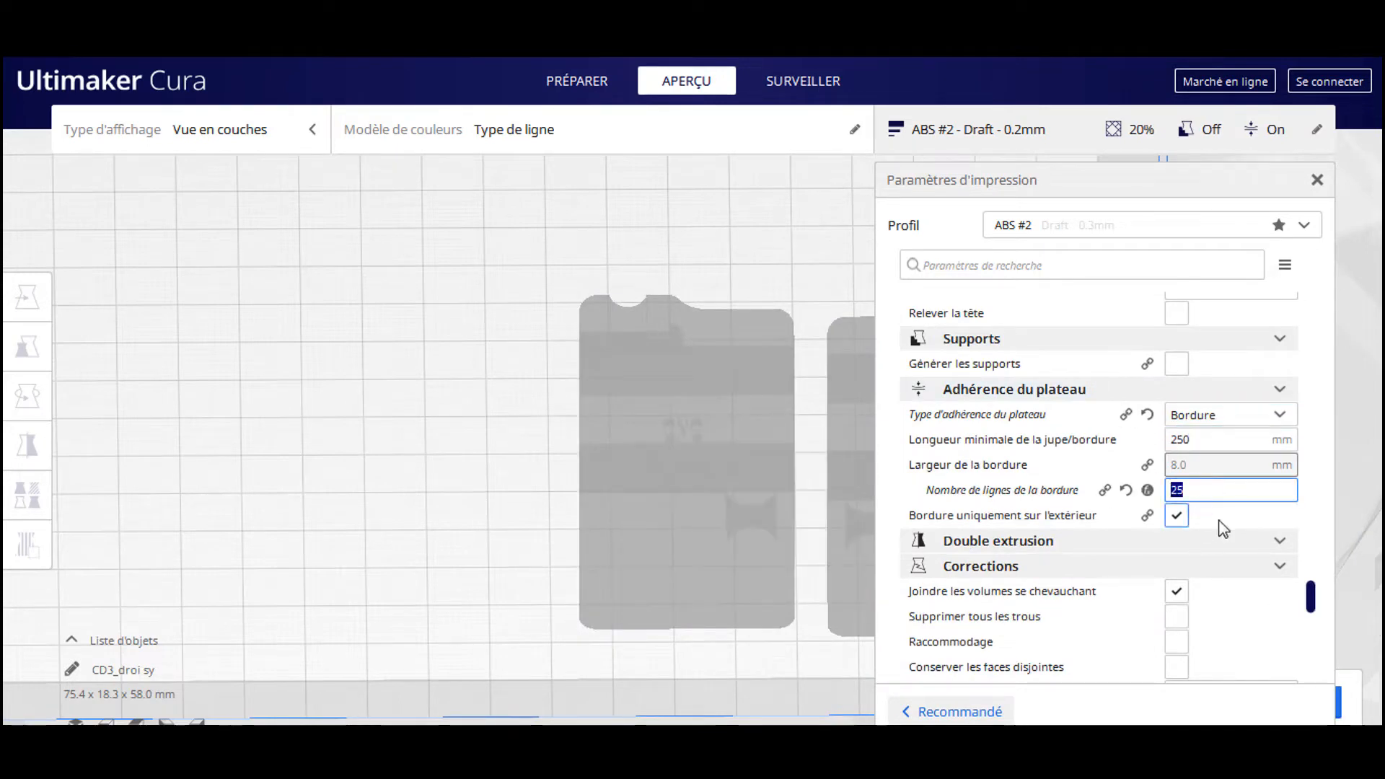
{"action": "scroll", "coordinate": [1223, 529], "scroll_direction": "down", "scroll_amount": 10}
{"action": "left_click", "coordinate": [1318, 180]}
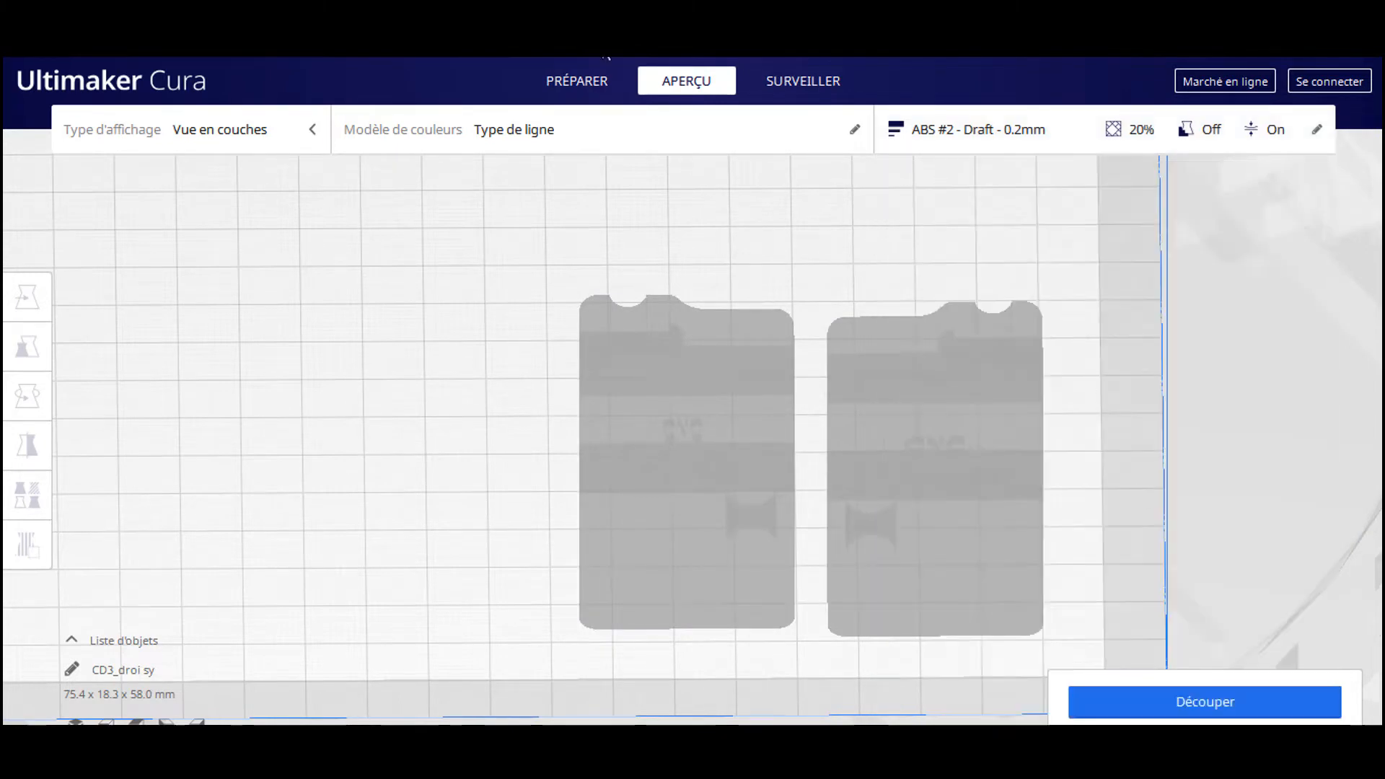